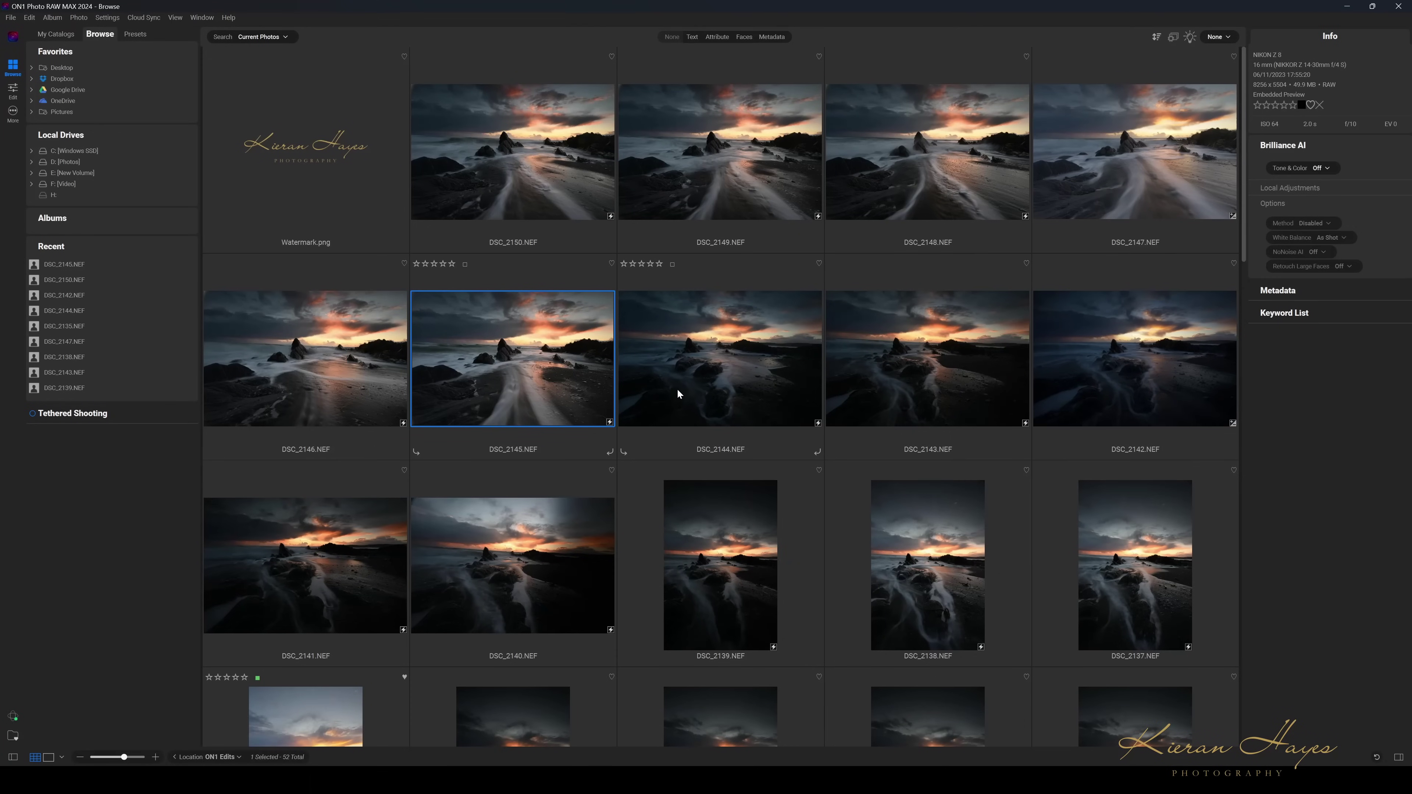
Open DSC_2145.NEF for editing and straighten the photo along the sea horizon with the crop level tool
double_click(511, 365)
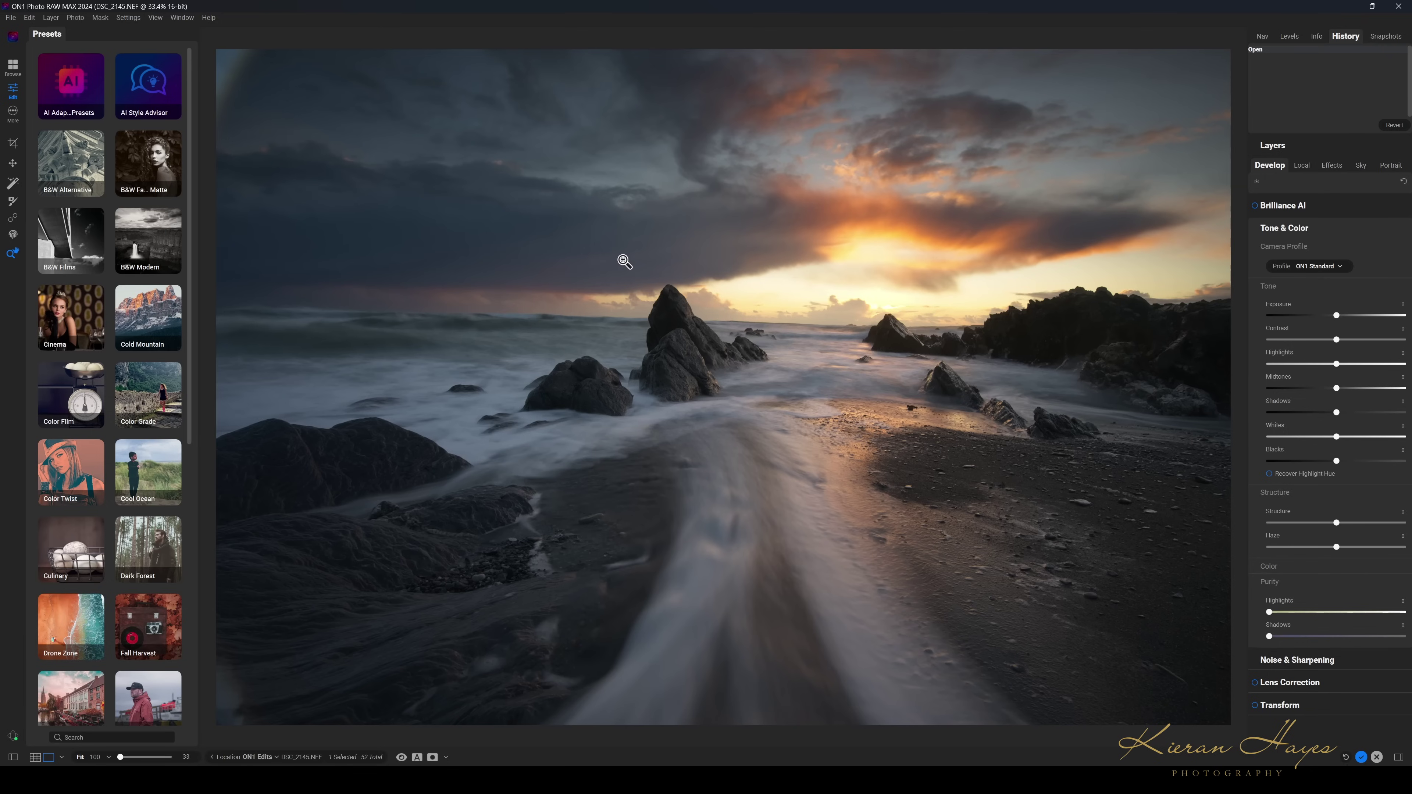
key("c")
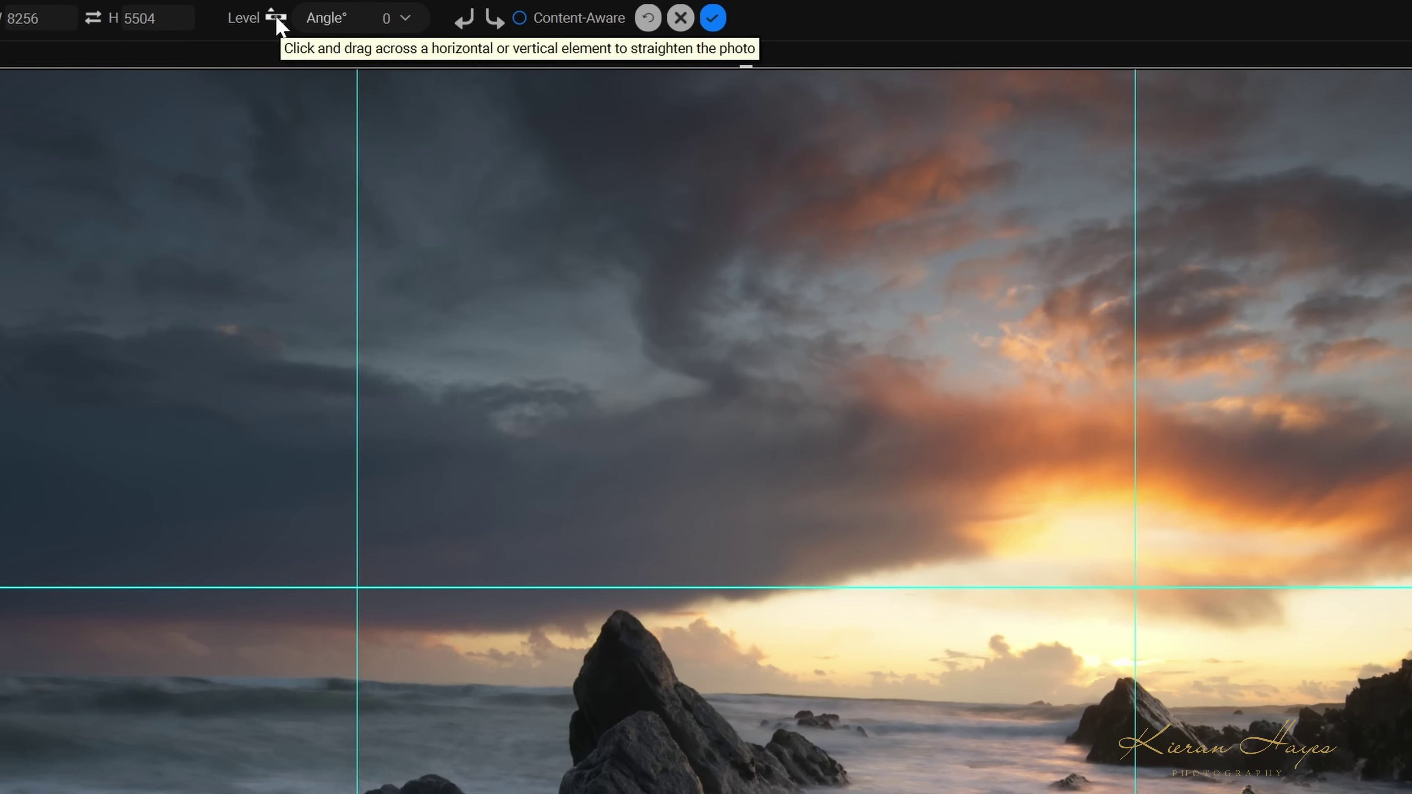
left_click(276, 17)
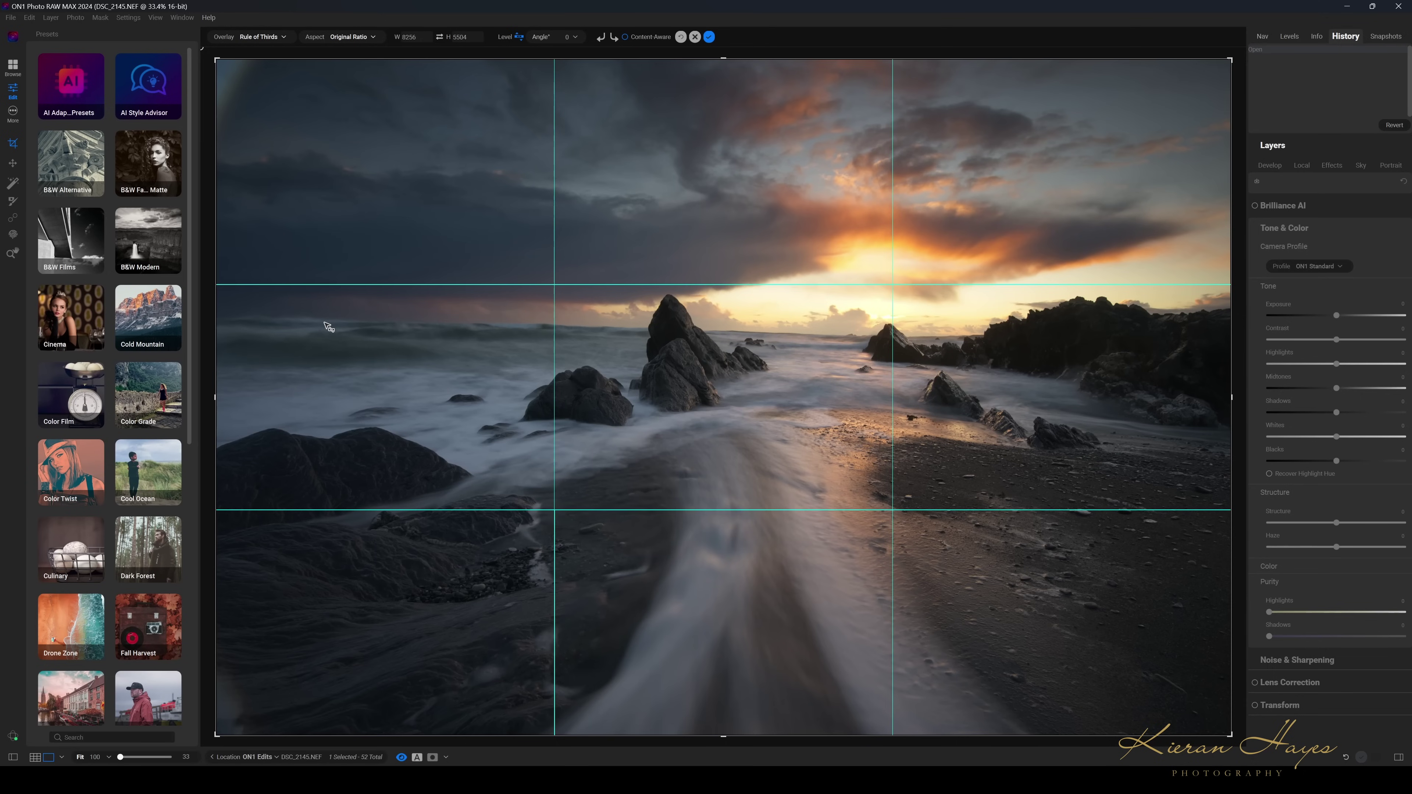
left_click_drag(325, 323, 860, 337)
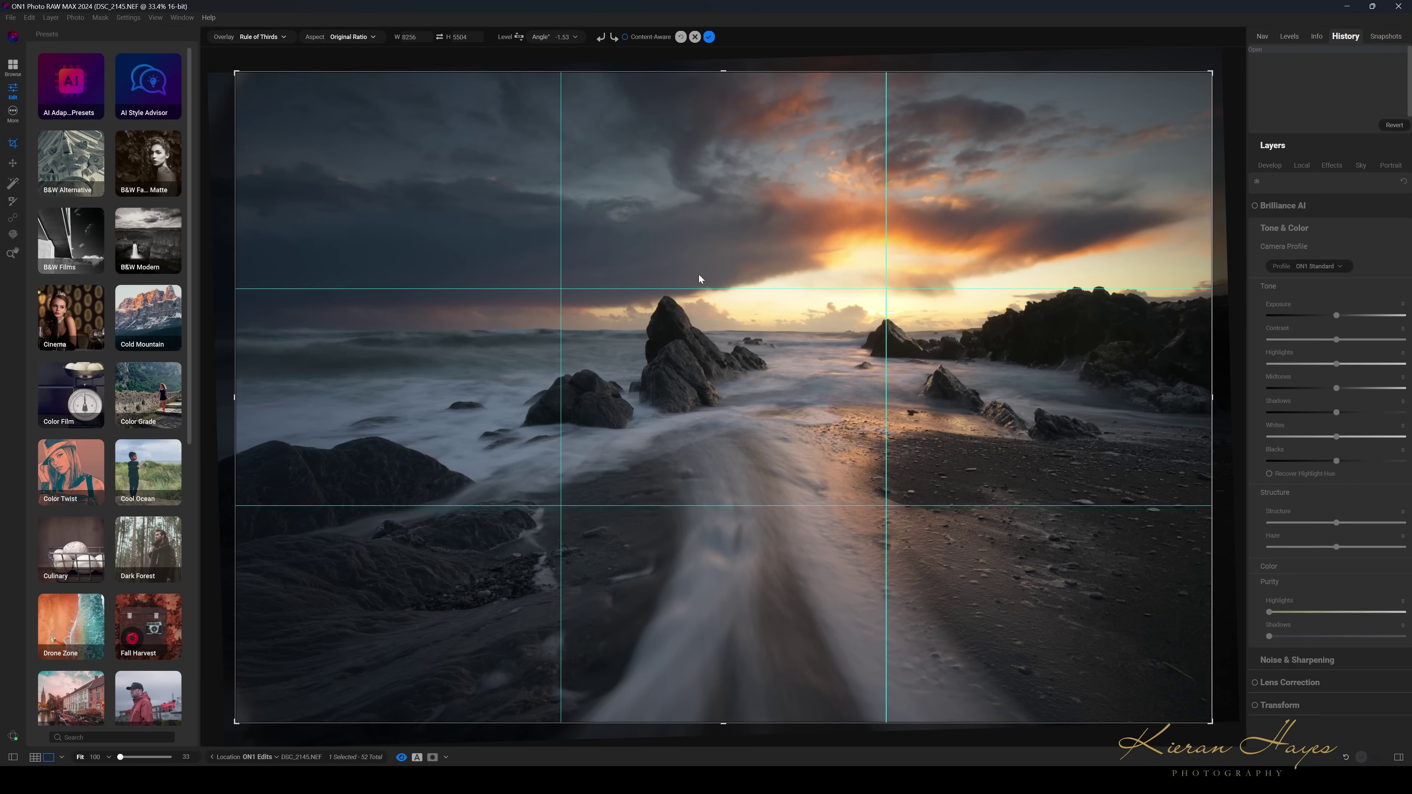
key("Return")
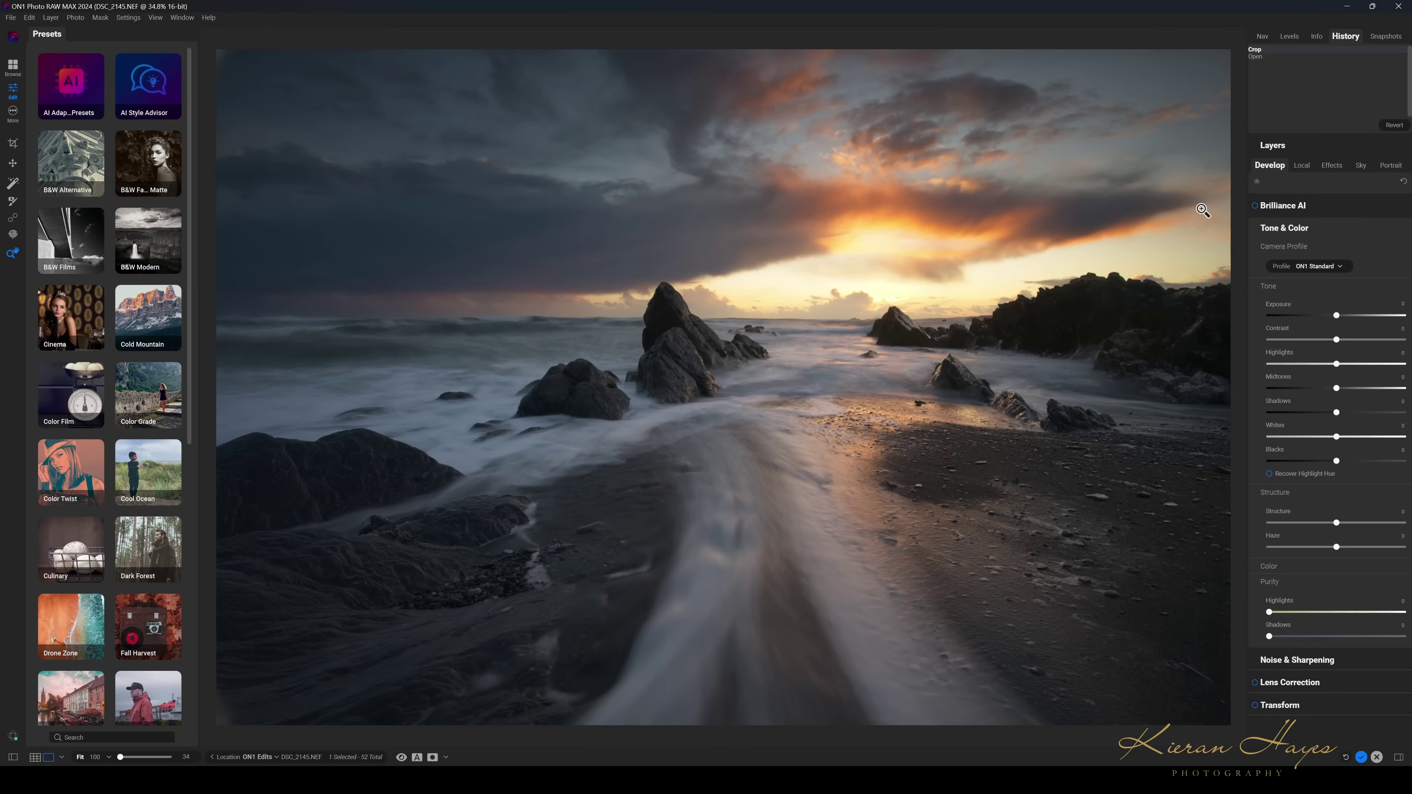
Enable Brilliance AI and change the camera profile to NIKON Z 8 Camera Flat.dcp
left_click(1255, 205)
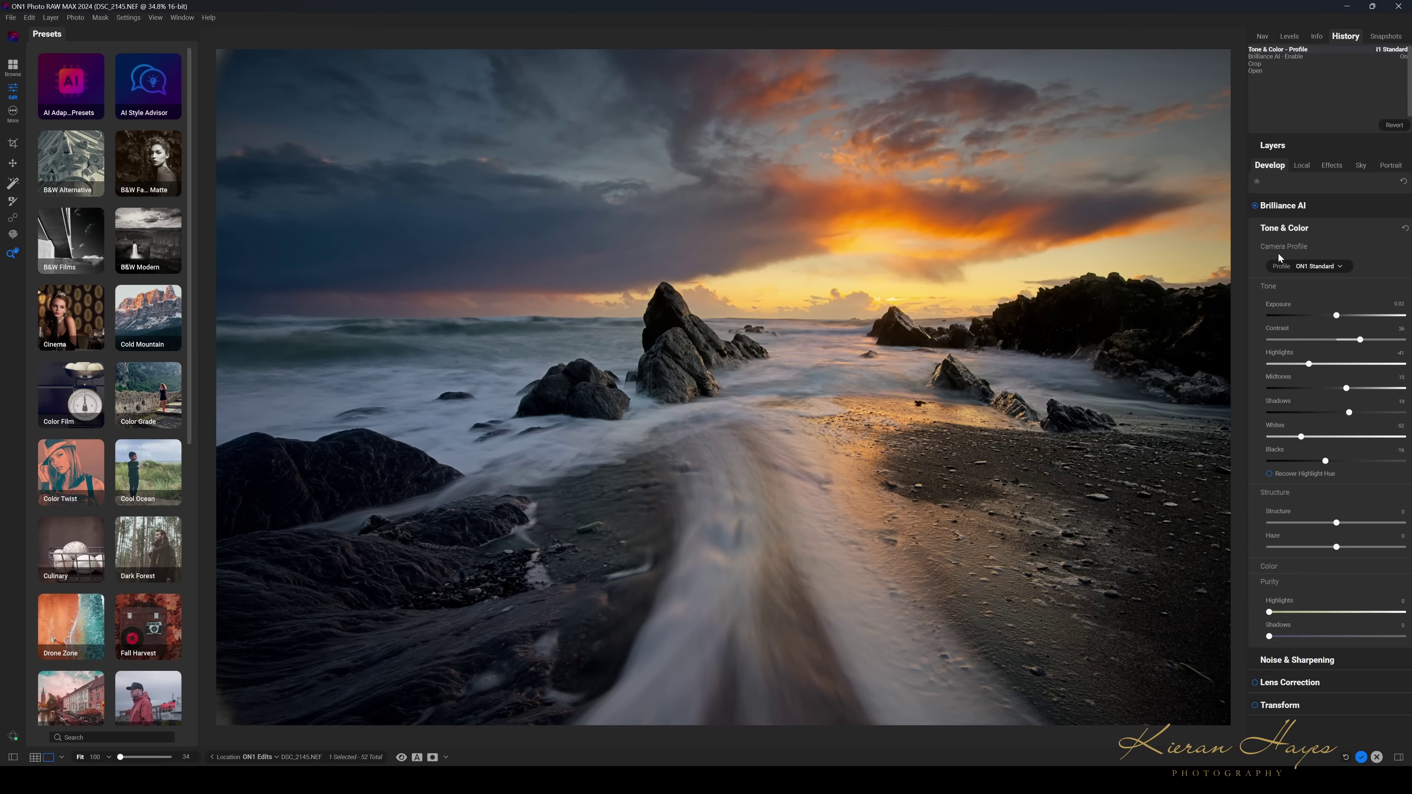
left_click(1327, 267)
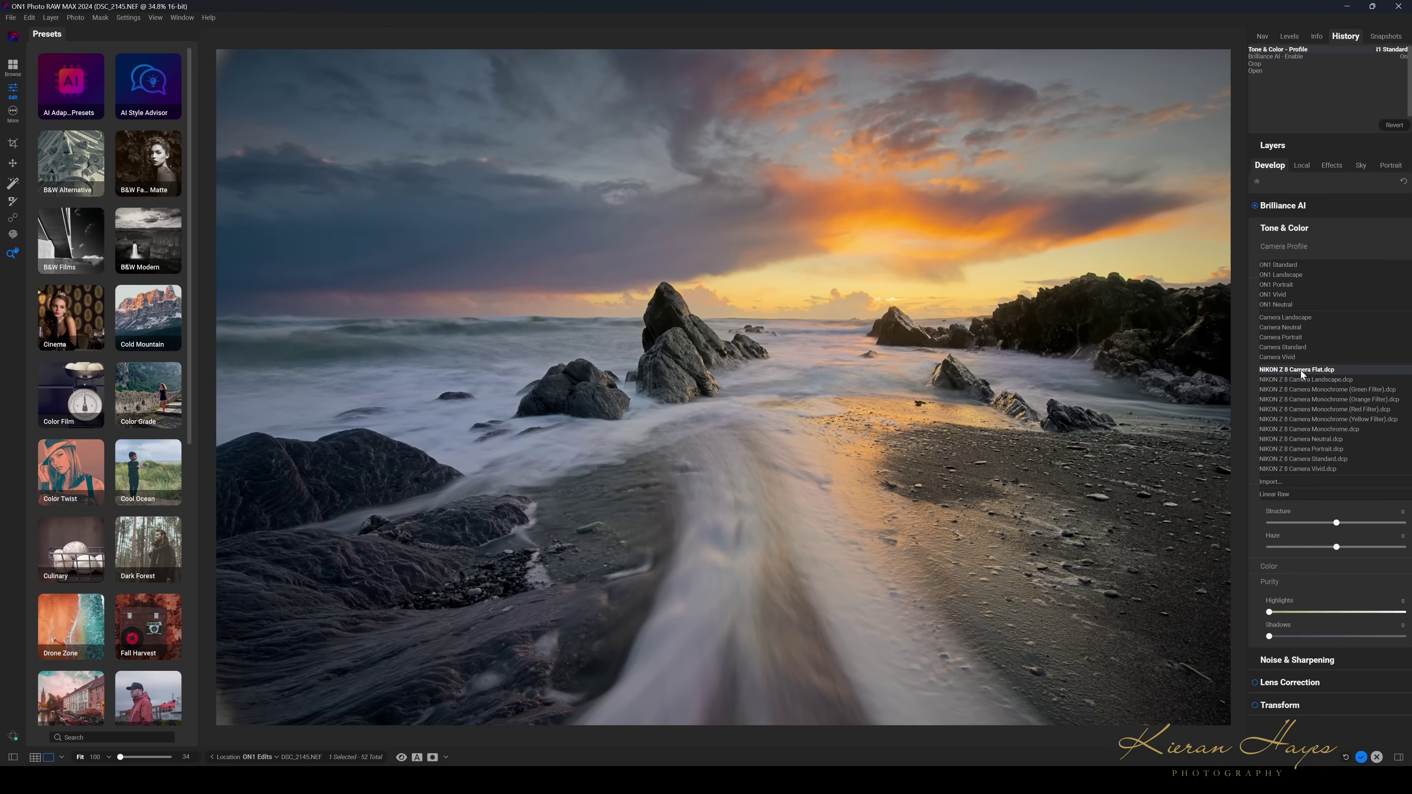
left_click(1302, 370)
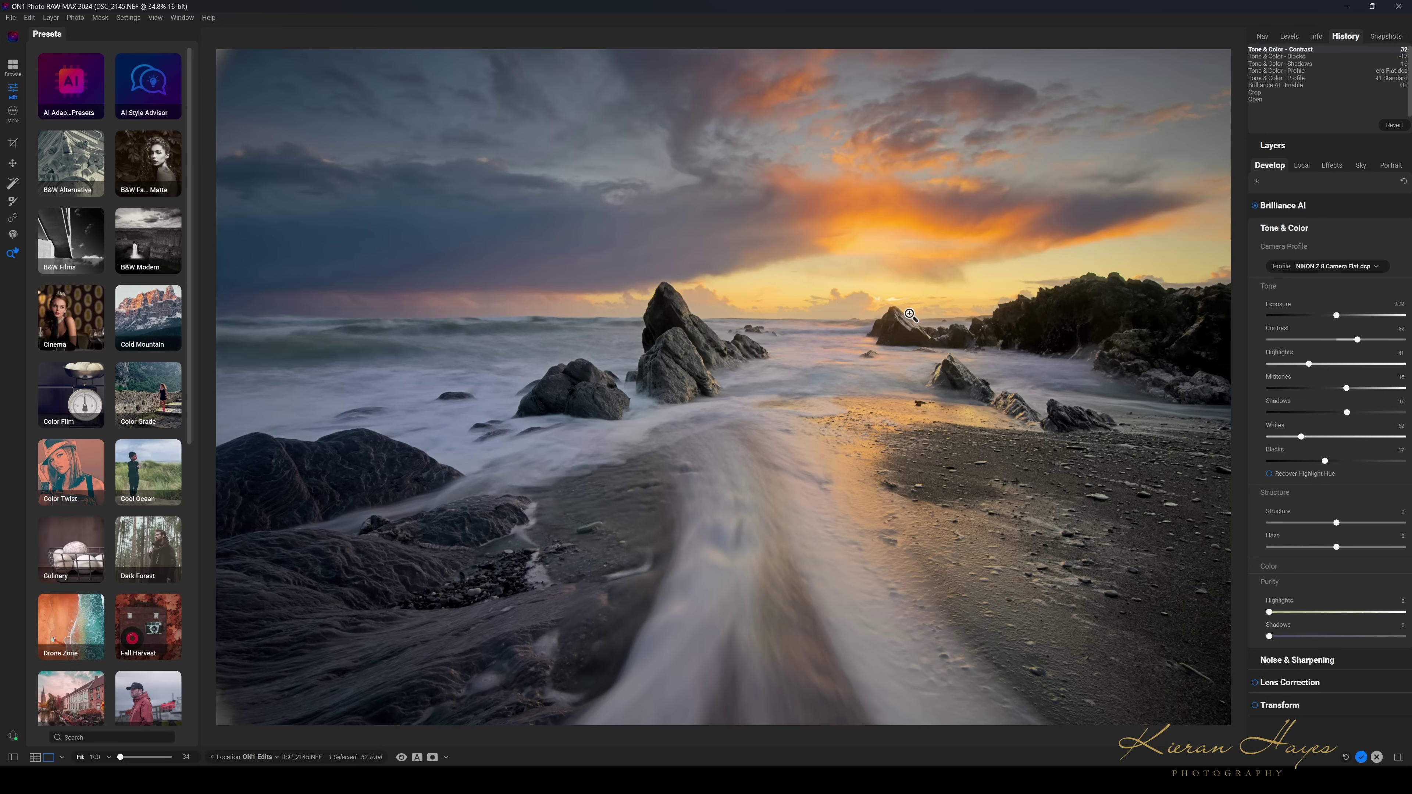
Set the exposure to 0.15, the contrast to 20 and the highlights to -2
left_click_drag(1309, 364, 1313, 364)
left_click_drag(1339, 315, 1339, 317)
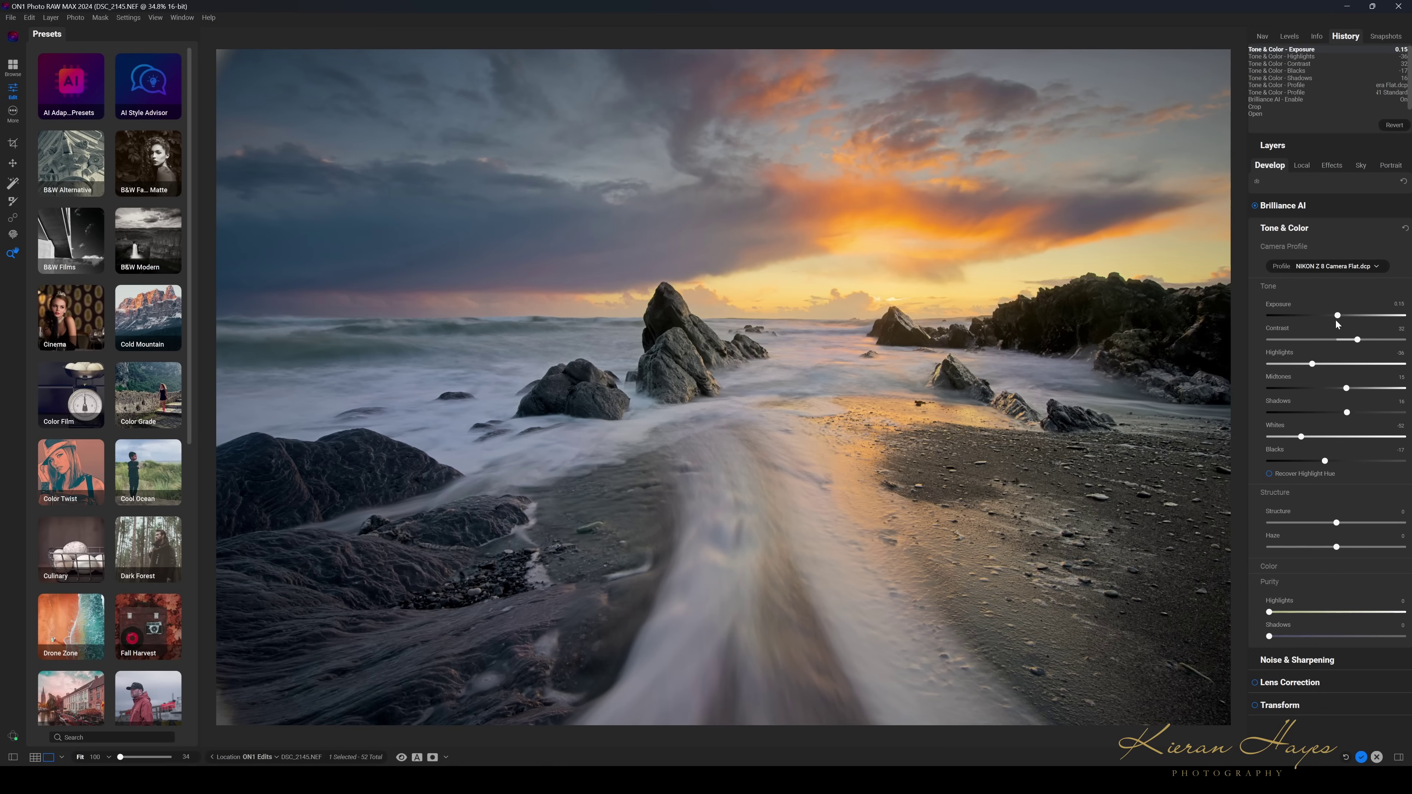
mouse_move(1357, 339)
left_mouse_down()
mouse_move(1371, 340)
mouse_move(1283, 346)
mouse_move(1365, 341)
mouse_move(1347, 345)
left_mouse_up()
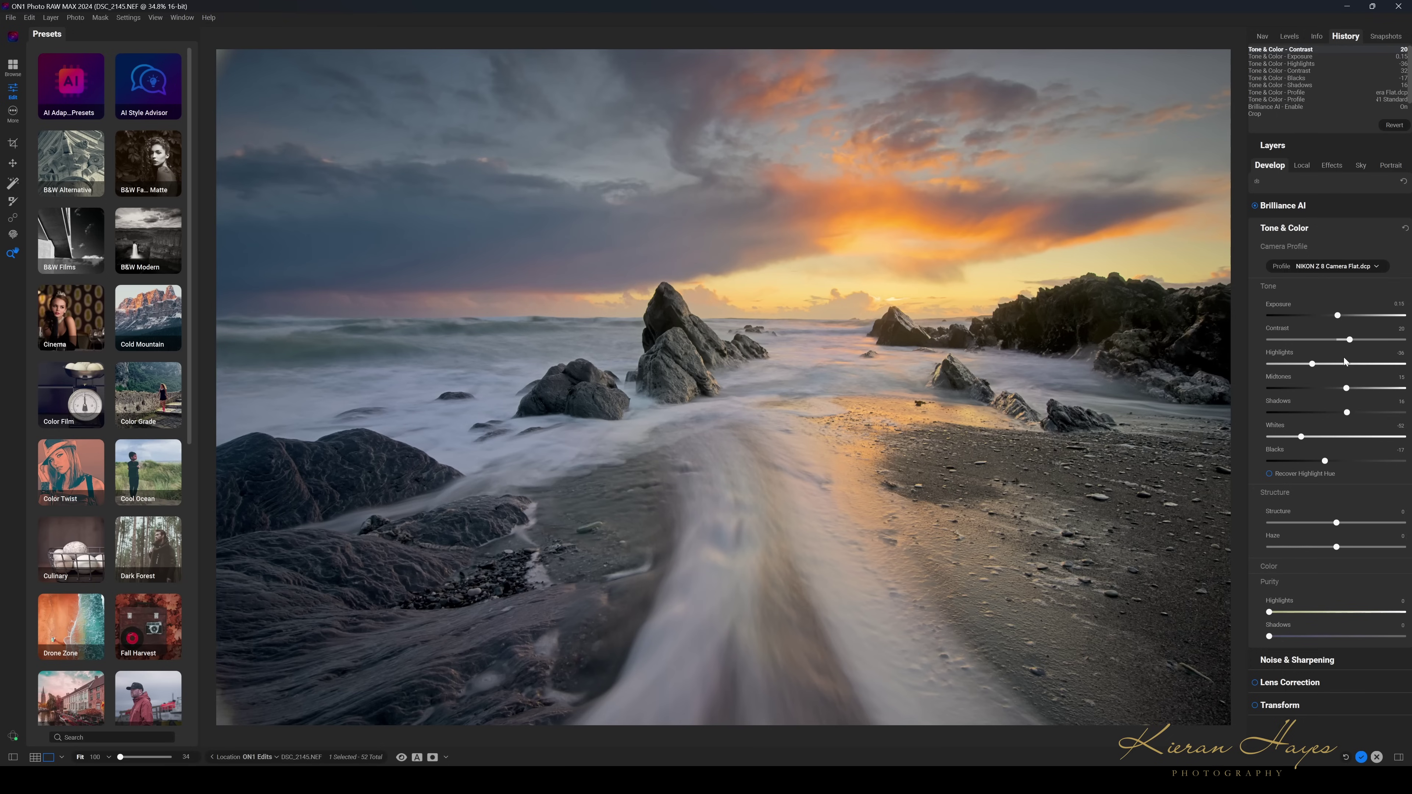
left_click_drag(1318, 365, 1311, 366)
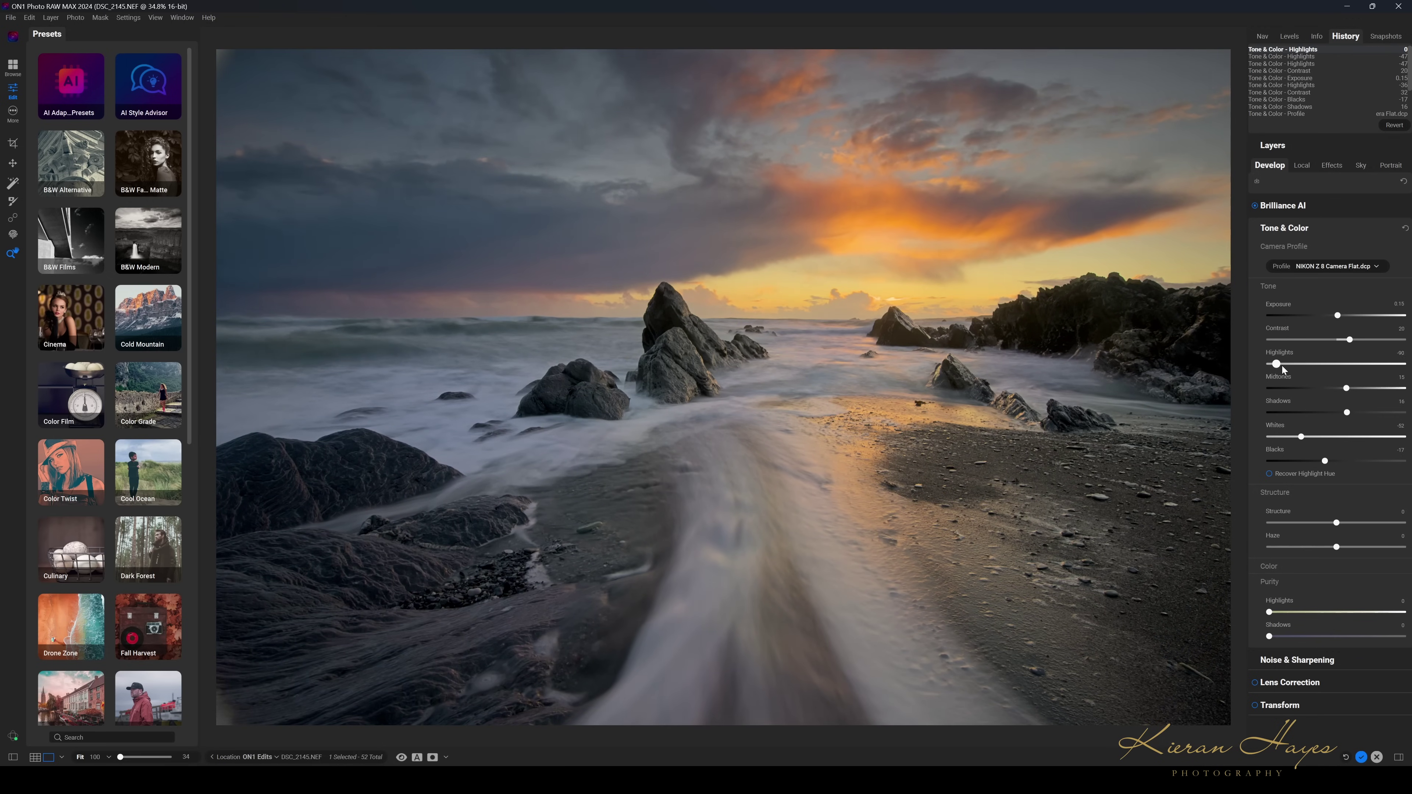
left_click_drag(1299, 368, 1336, 369)
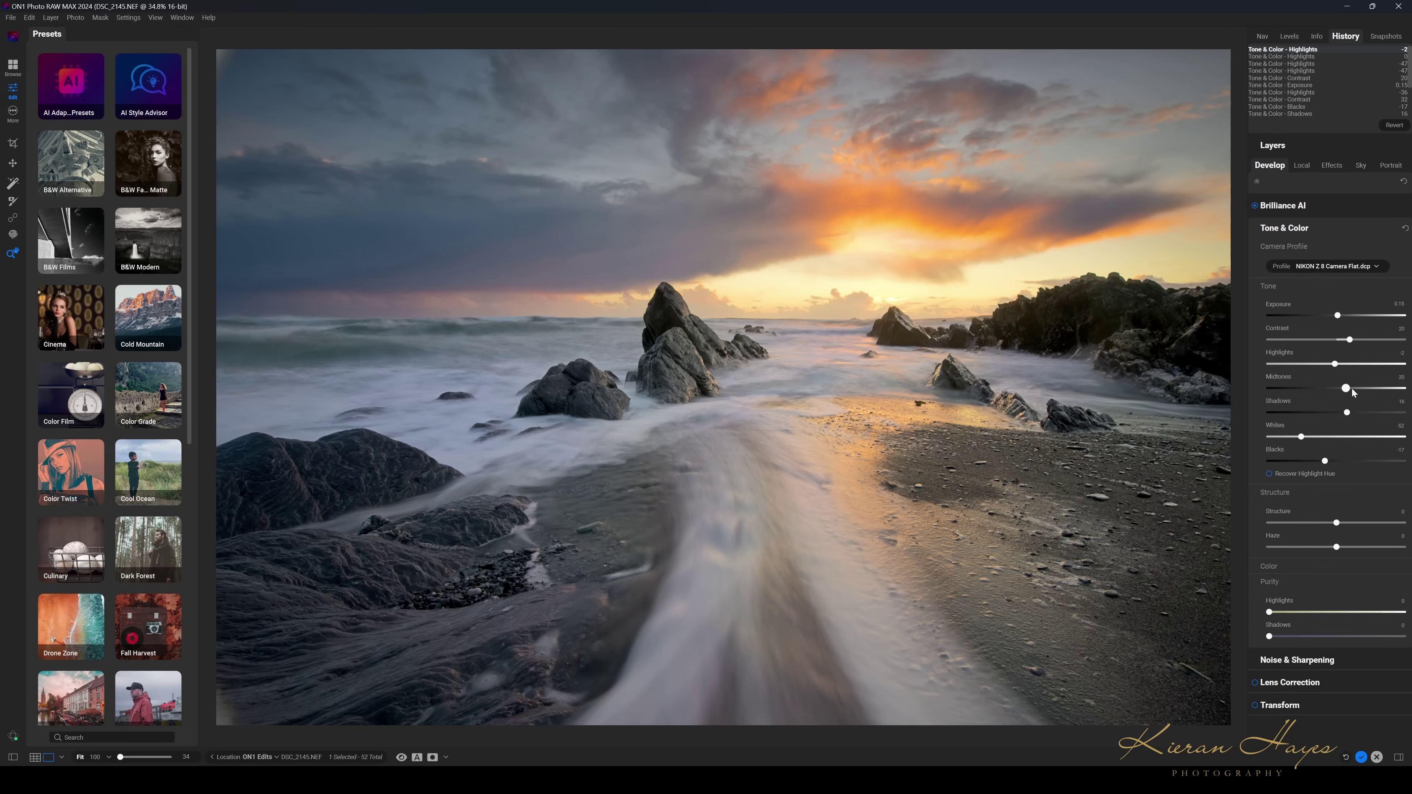
Set midtones and shadows to 10, whites to about -28 and blacks to about -22
left_click_drag(1359, 389, 1343, 416)
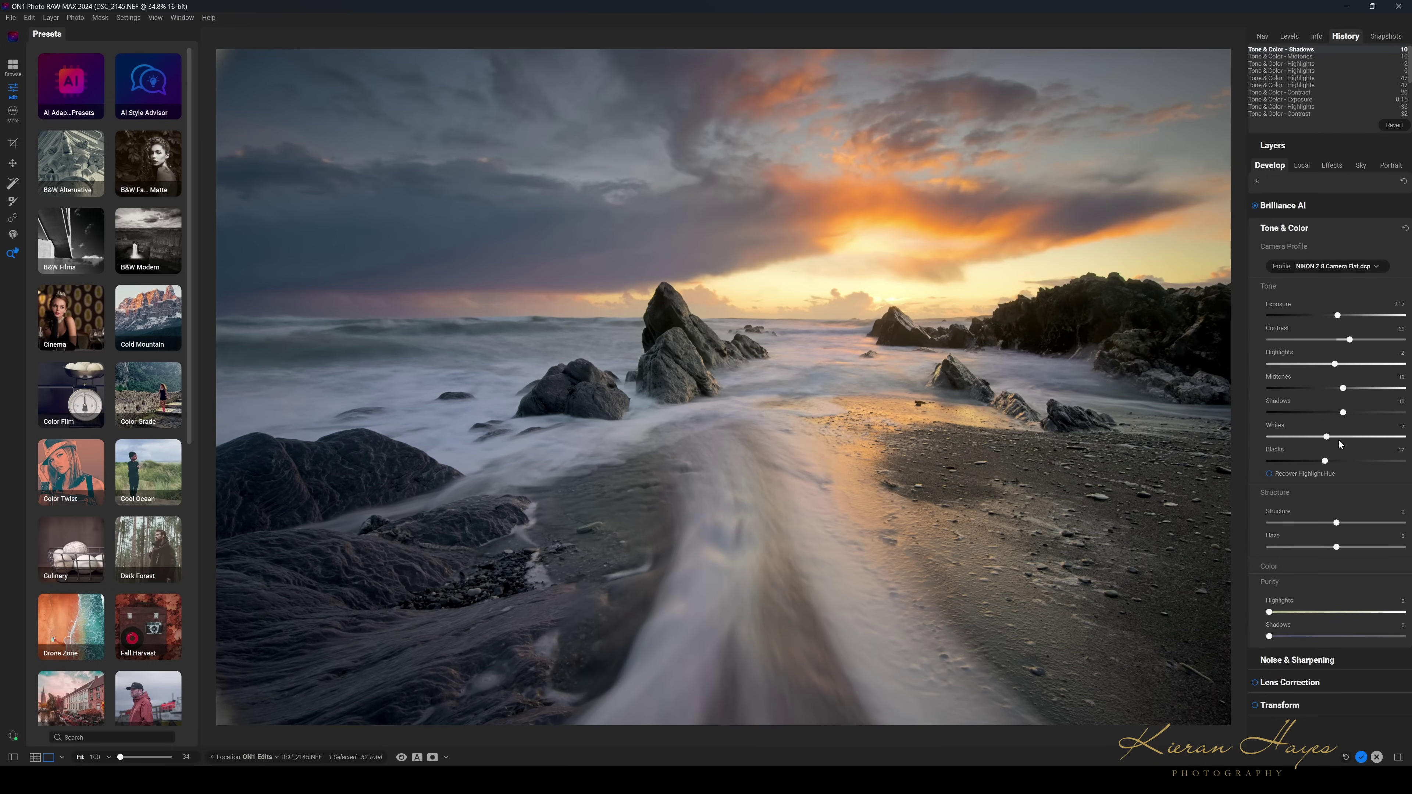
left_click_drag(1370, 445, 1312, 445)
mouse_move(1324, 462)
left_mouse_down()
mouse_move(1310, 461)
mouse_move(1323, 466)
left_mouse_up()
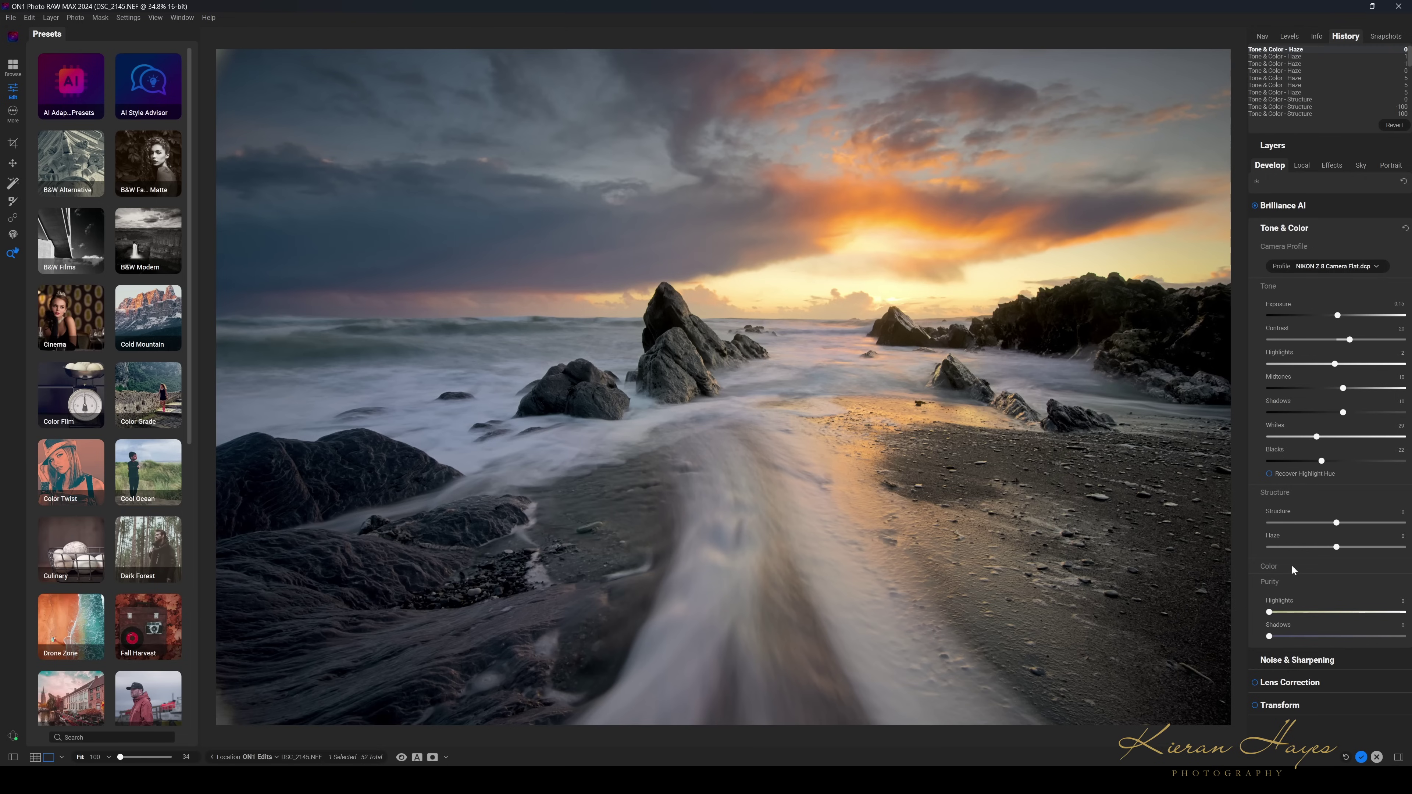
Cool the white balance to a temperature of about 7125 and fine-tune the tint
left_click(1292, 565)
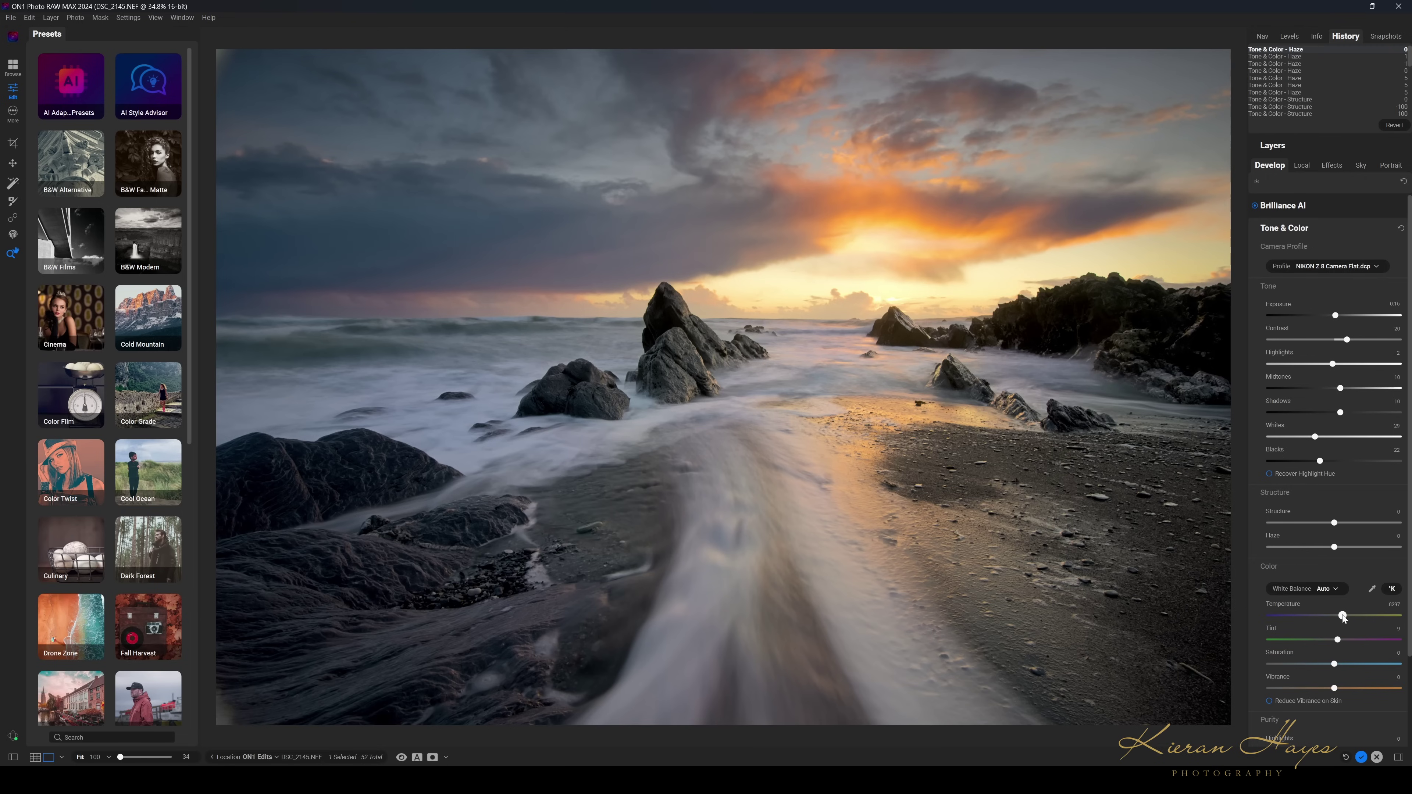
mouse_move(1344, 618)
left_mouse_down()
mouse_move(1304, 620)
mouse_move(1330, 619)
left_mouse_up()
left_click_drag(1347, 620, 1337, 617)
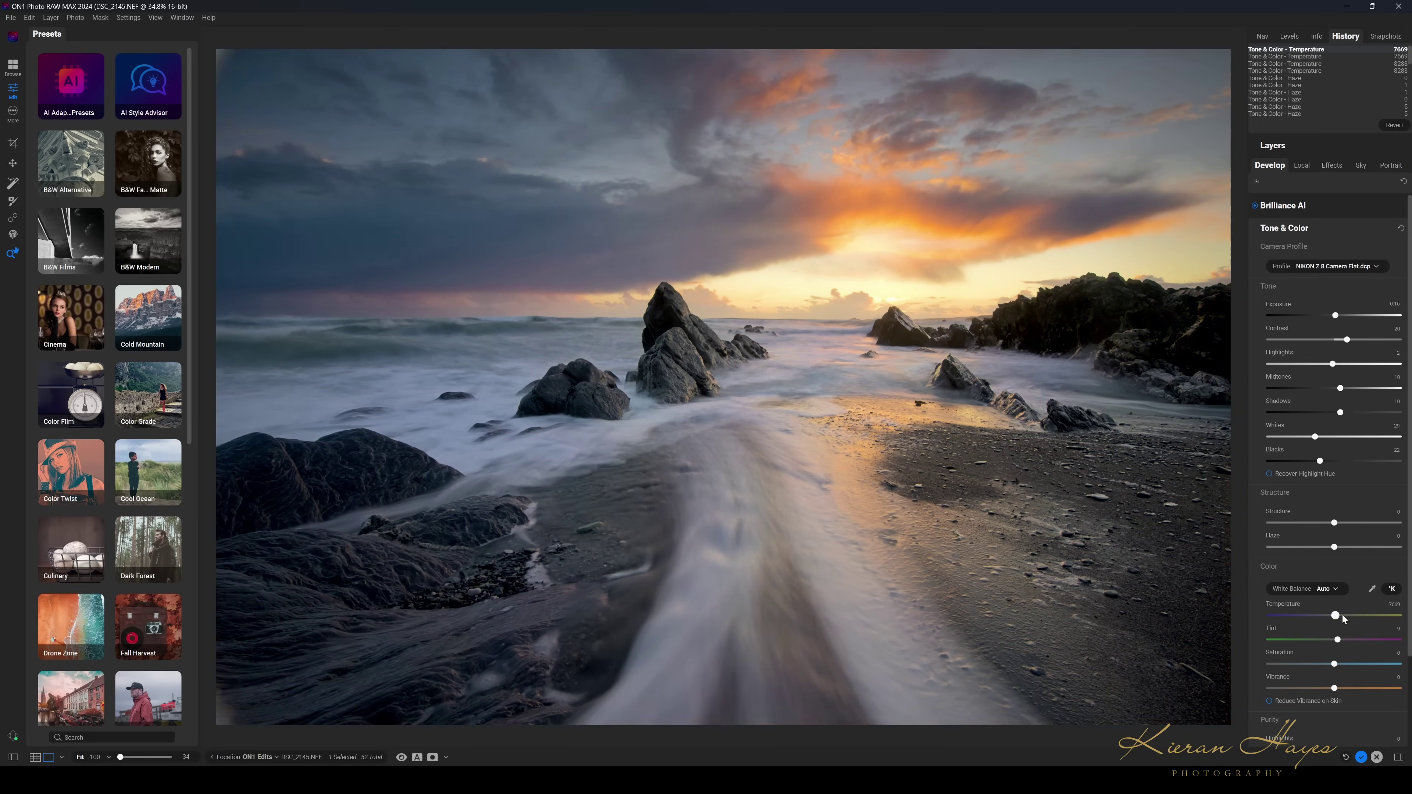
left_click(1337, 617)
left_click_drag(1337, 617, 1330, 617)
mouse_move(1338, 643)
left_mouse_down()
mouse_move(1310, 641)
mouse_move(1355, 643)
mouse_move(1337, 642)
left_mouse_up()
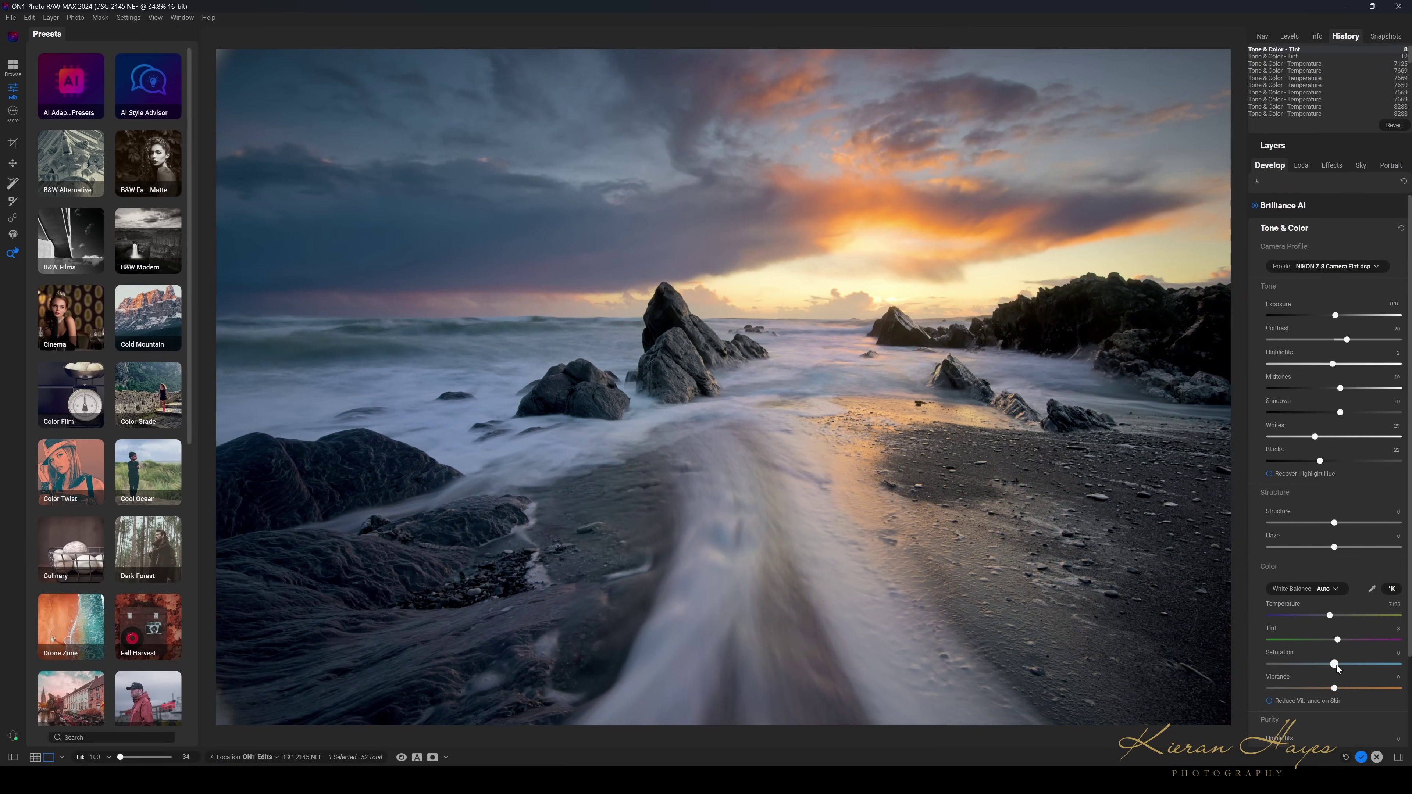
Try fully reduced and strongly raised saturation on the photo, and reset the saturation to 0
left_click_drag(1368, 668, 1298, 671)
left_click_drag(1279, 661, 1370, 661)
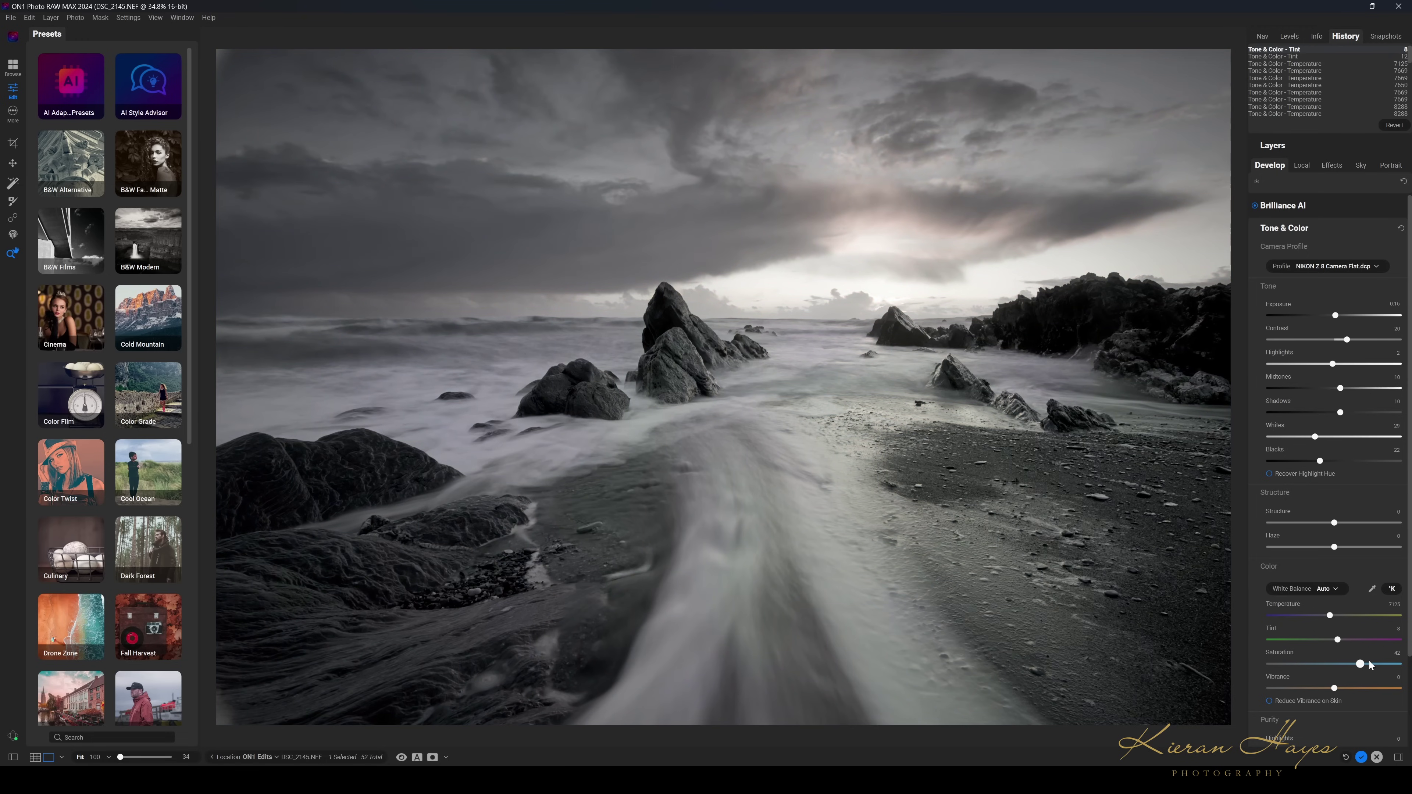
double_click(1298, 674)
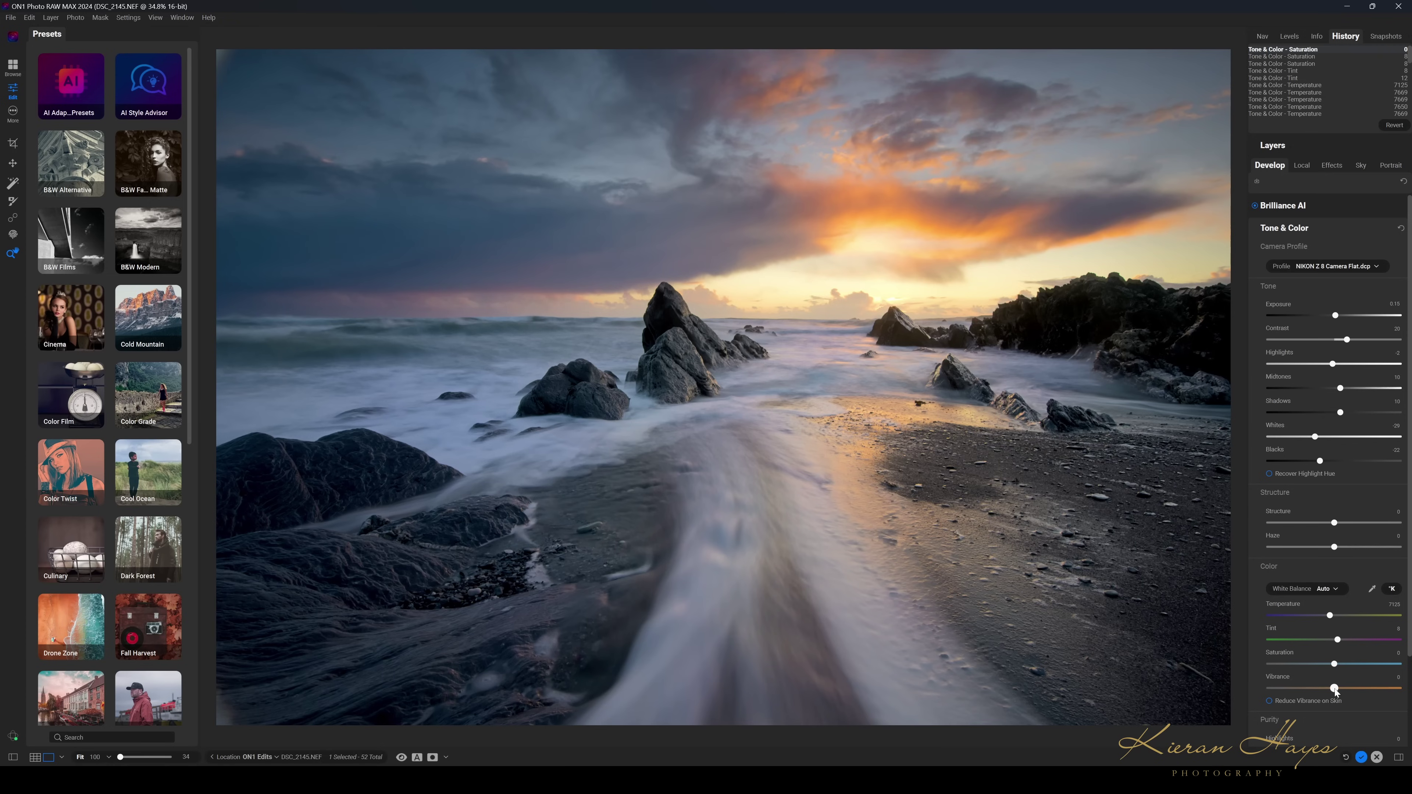
Set the classic sharpening amount to 83 in the noise and sharpening settings
scroll(1336, 689, "down", 2)
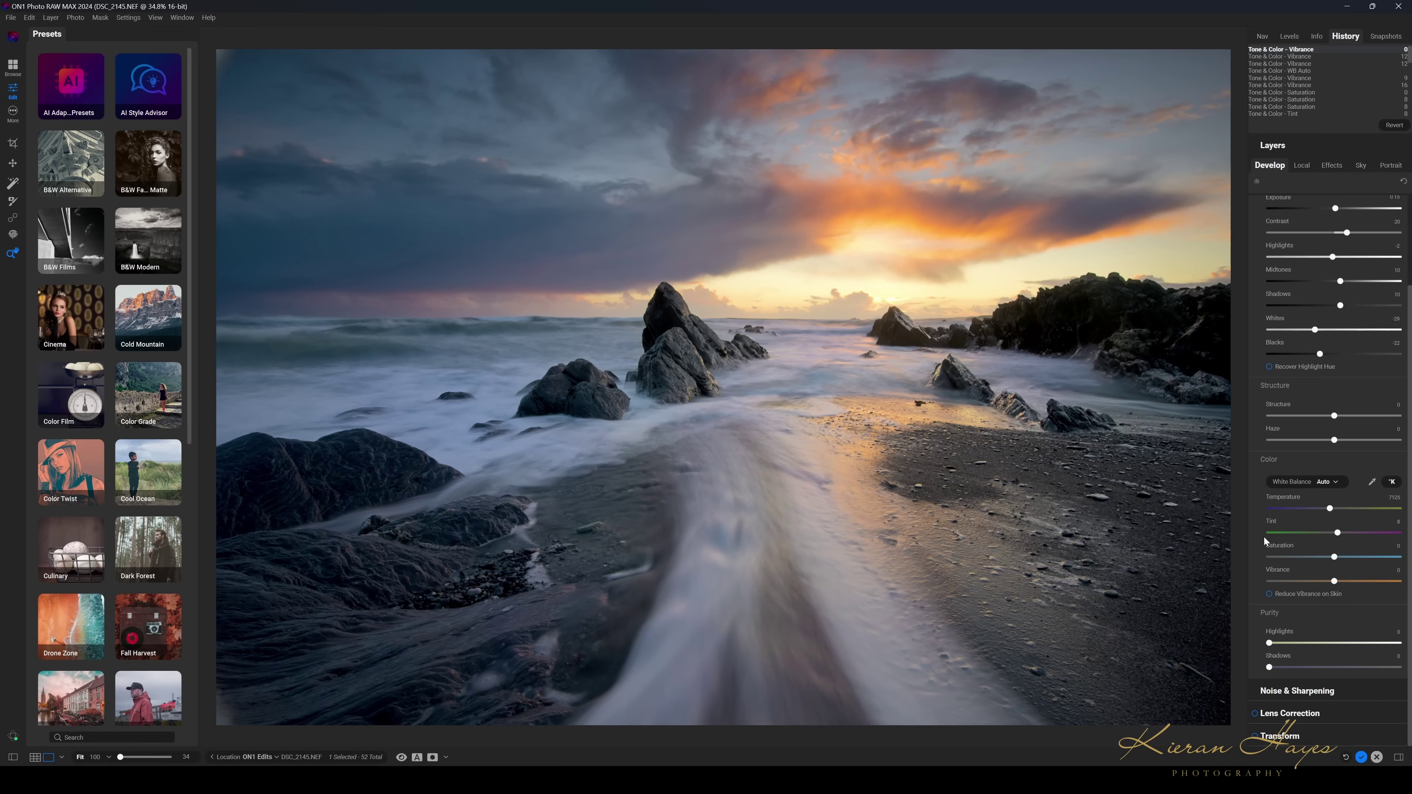
left_click(1297, 690)
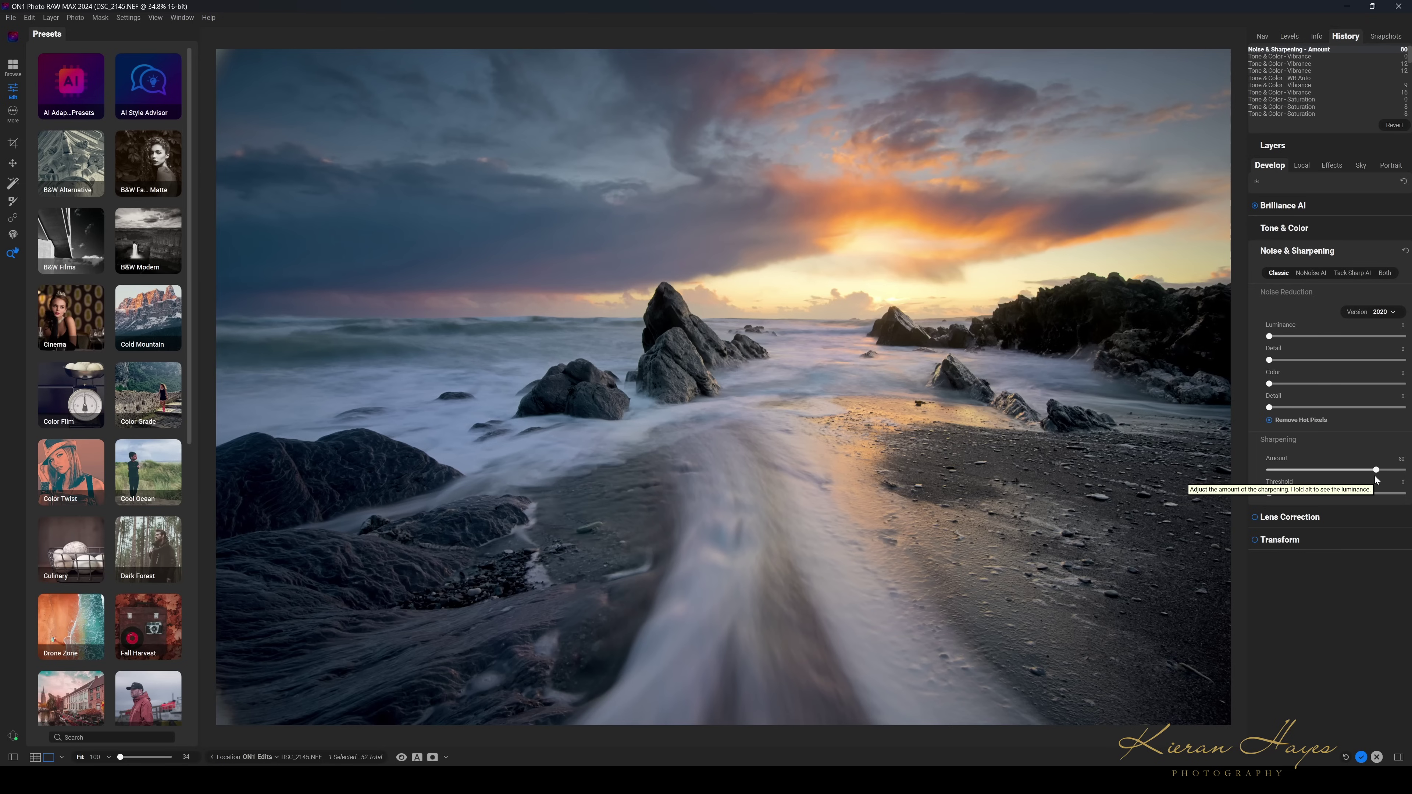
left_click_drag(1376, 471, 1381, 473)
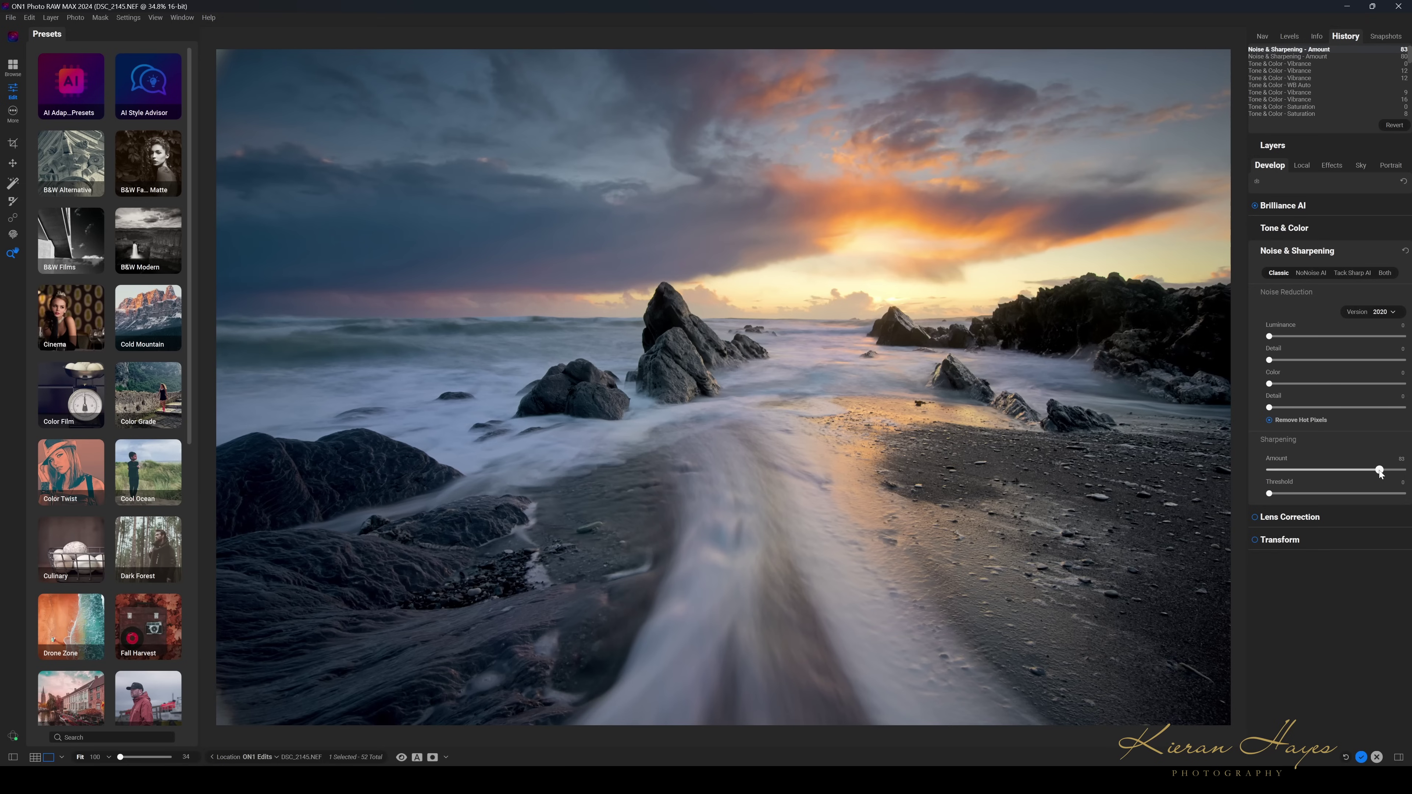
Limit the sharpening to the rock edges with a threshold of 8, and enable lens correction
left_click(693, 366)
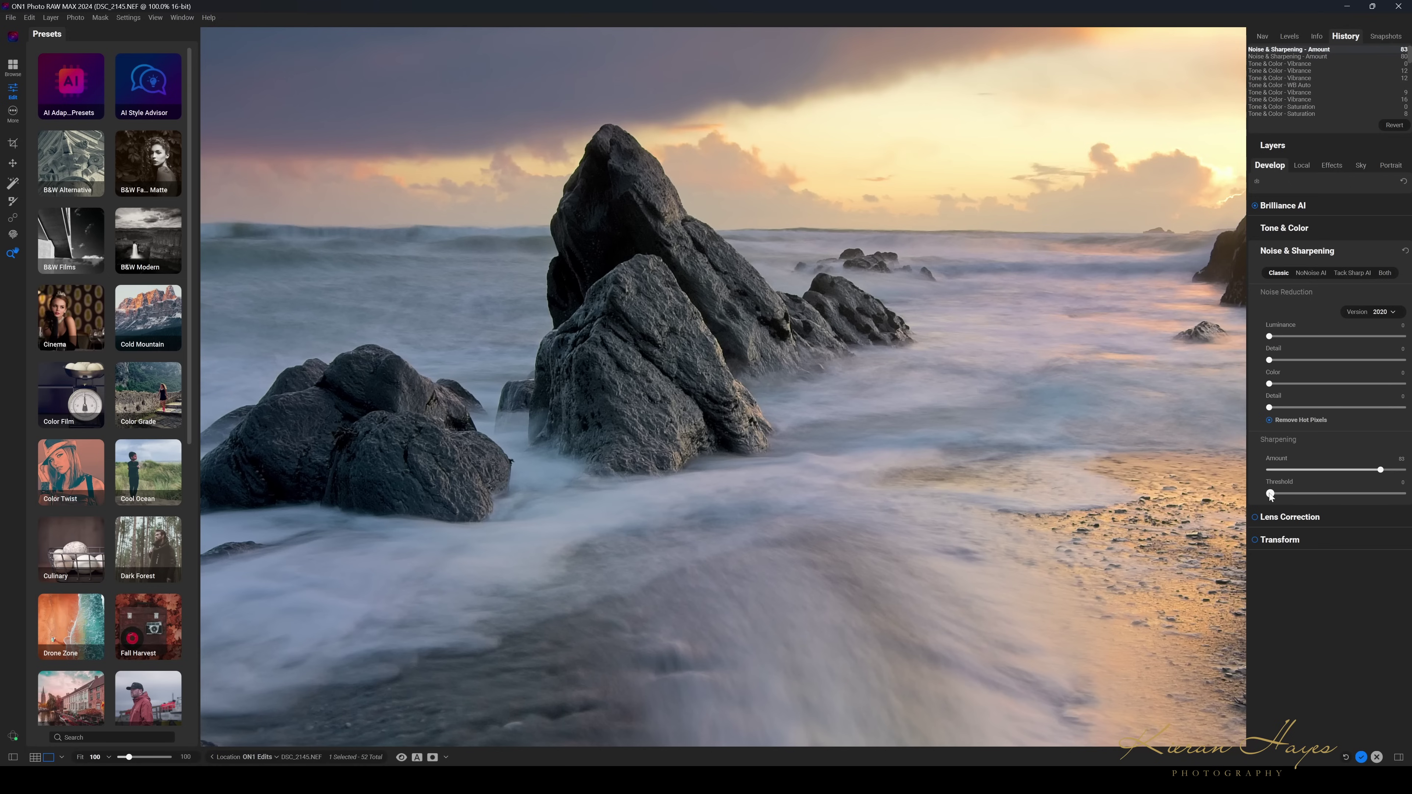
left_click_drag(1275, 494, 1264, 493)
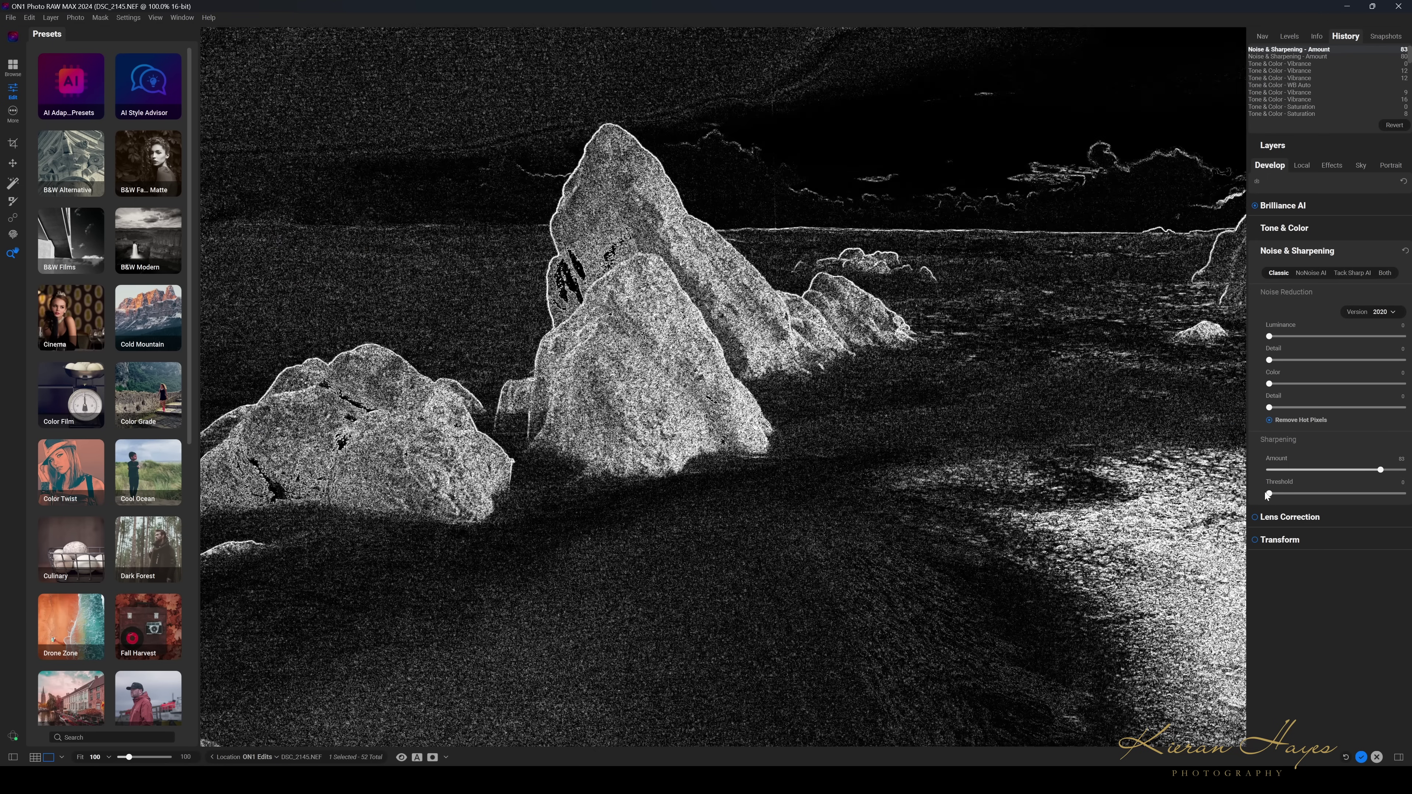
left_click_drag(1265, 492, 1405, 493)
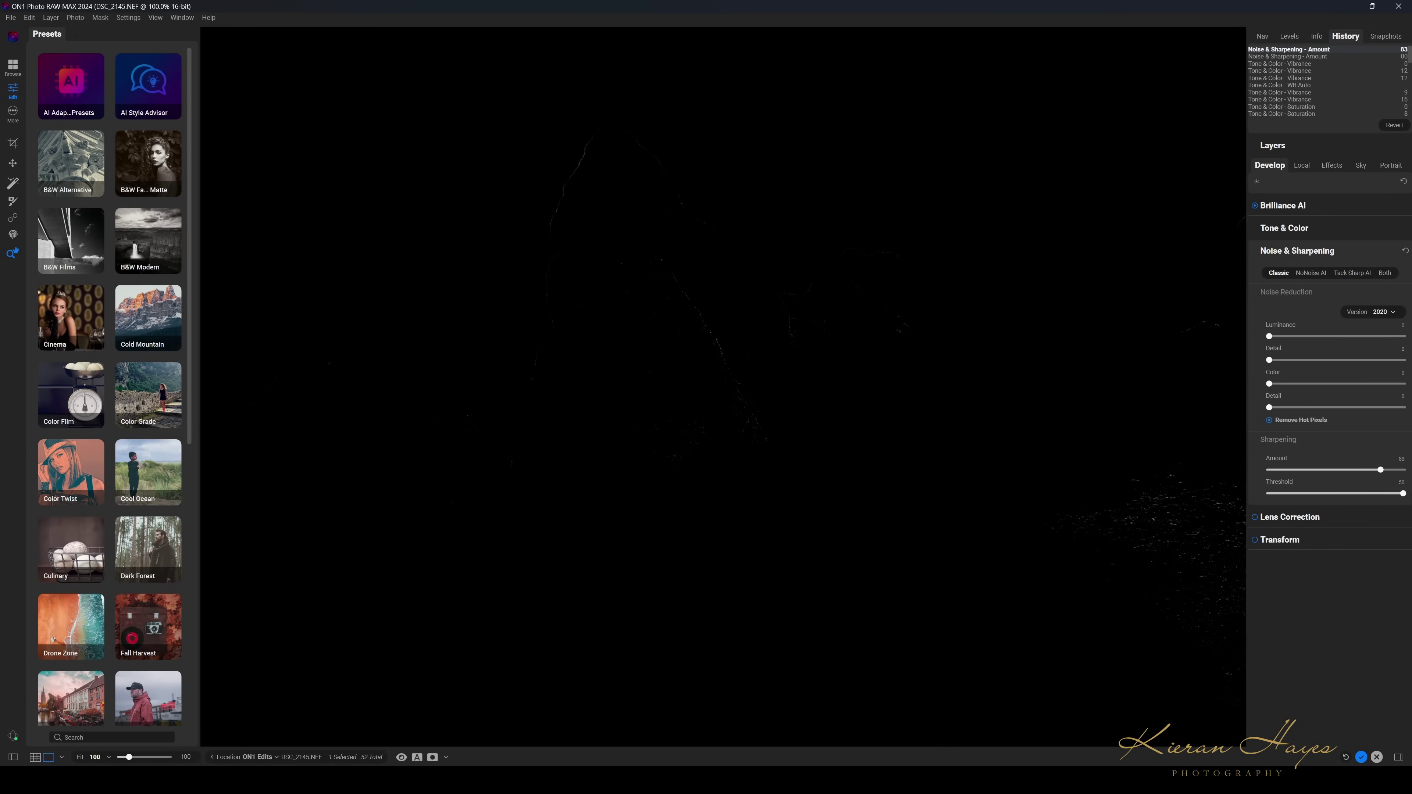
left_click_drag(1410, 494, 1298, 498)
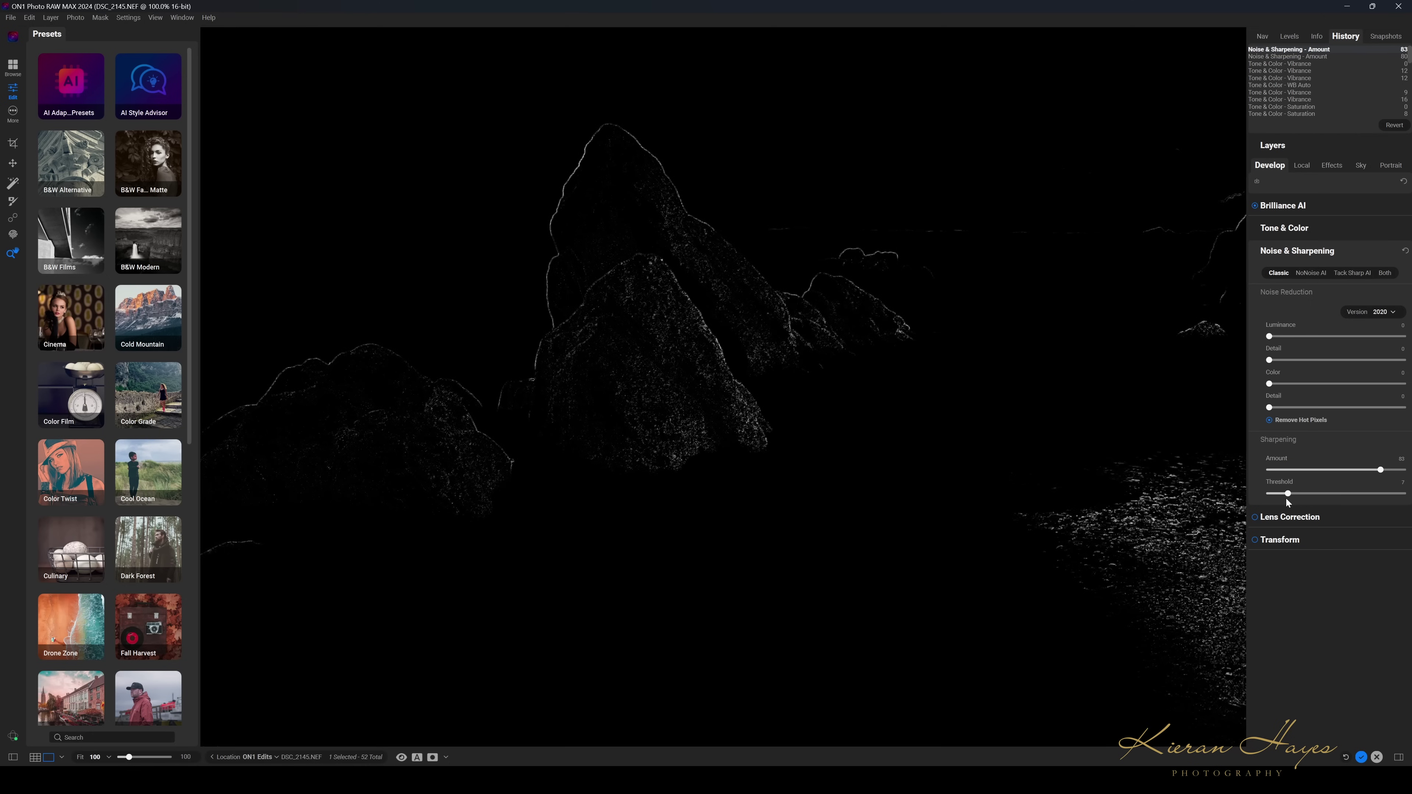
left_click_drag(1283, 501, 1290, 500)
left_click_drag(1293, 497, 1292, 497)
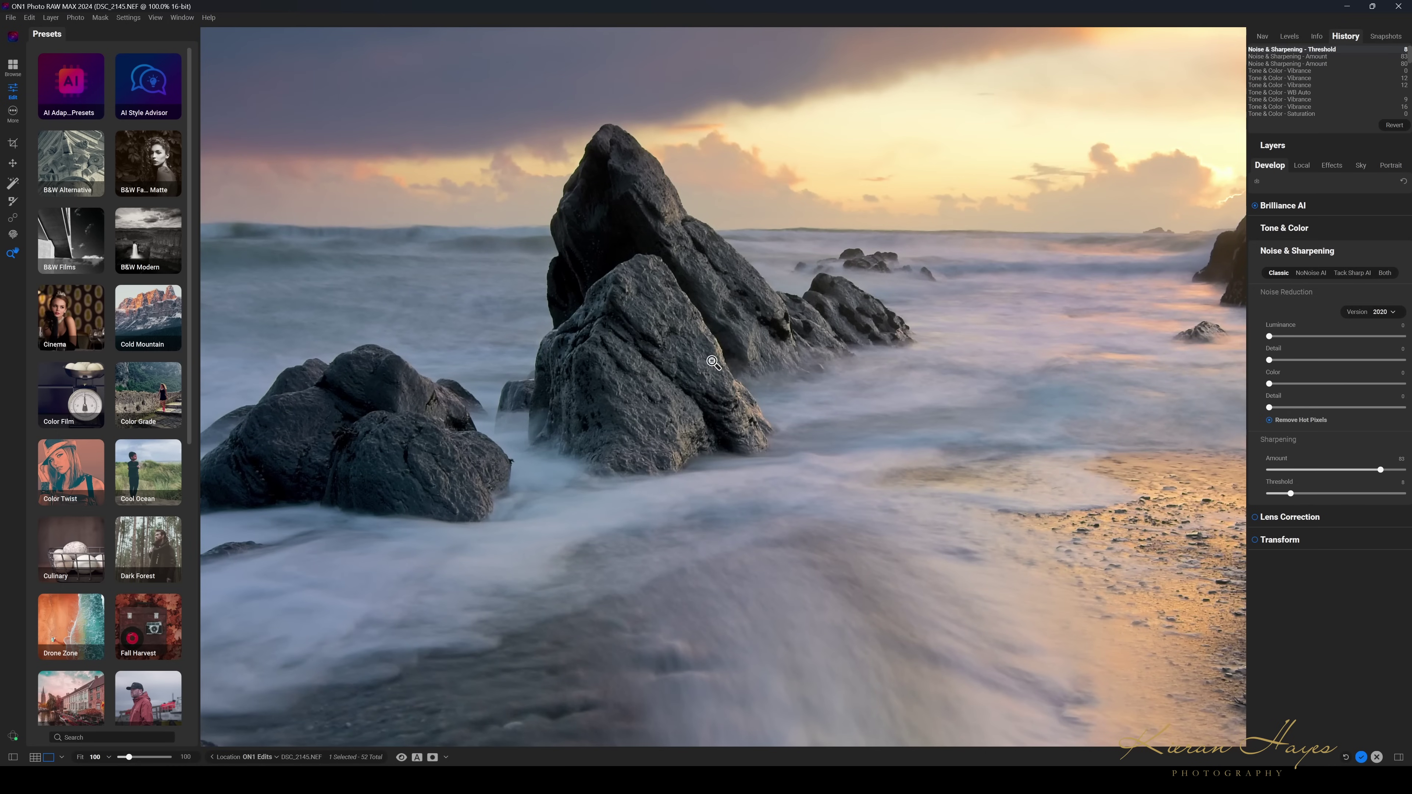
left_click(684, 375)
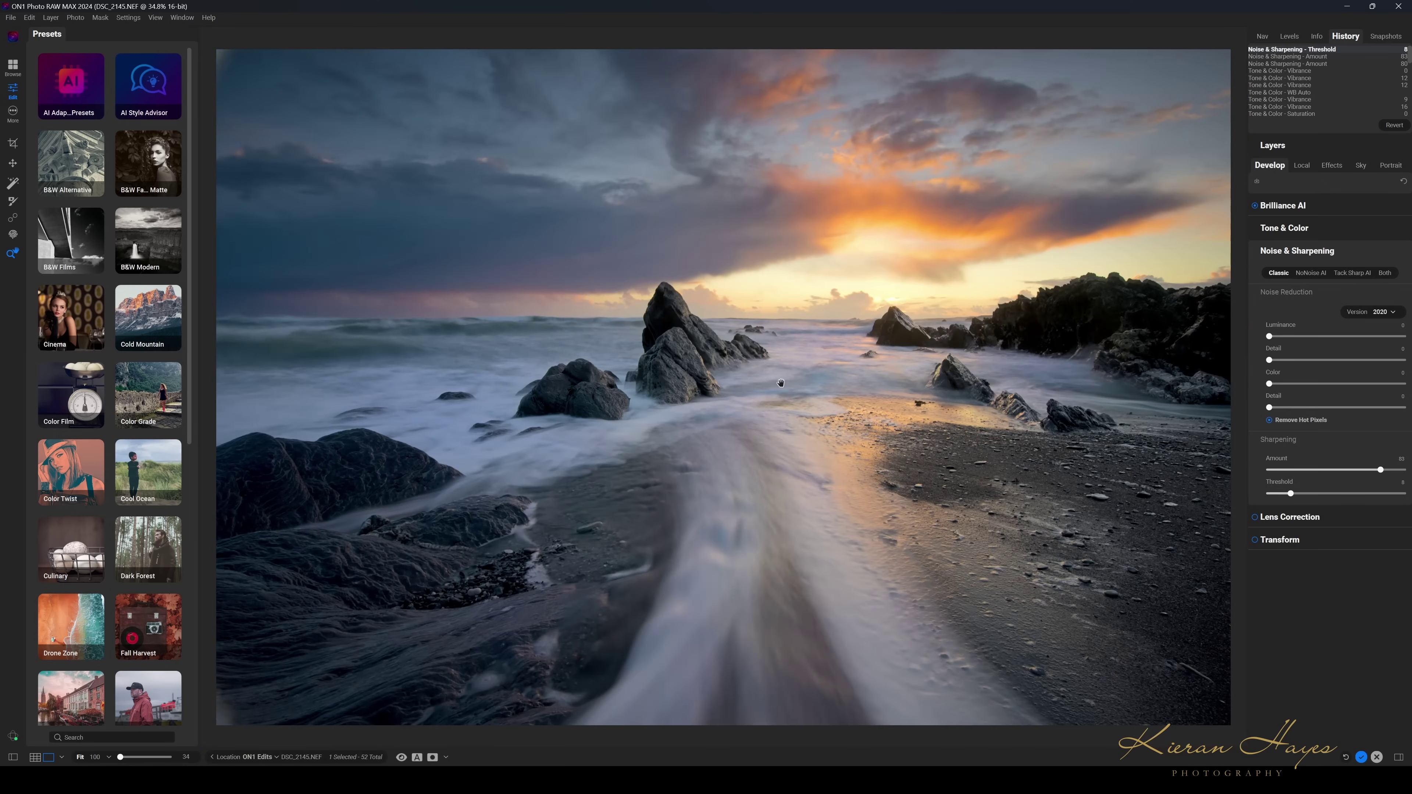
left_click(1255, 517)
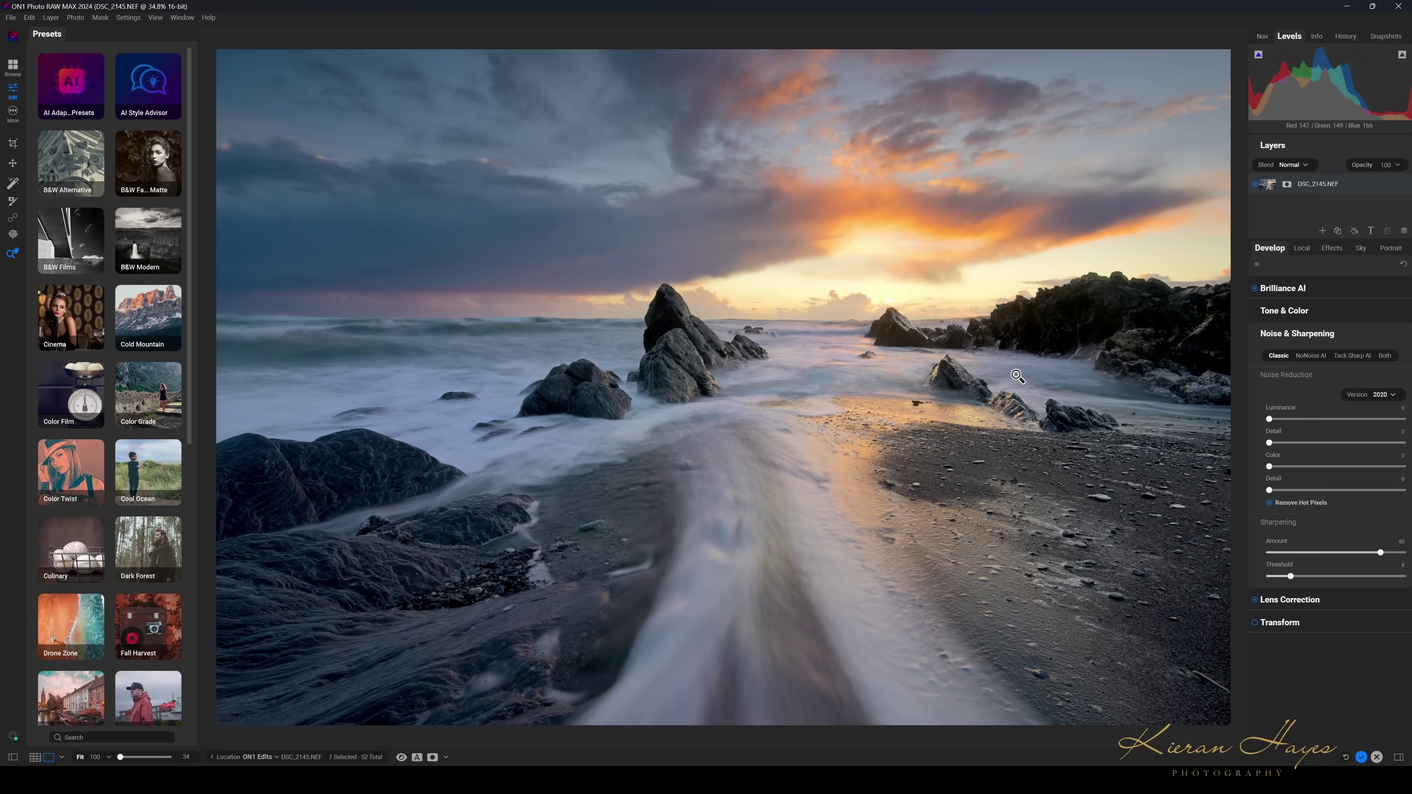
Add a Glow effect filter in the Lighter style with an amount of 41
left_click(1333, 249)
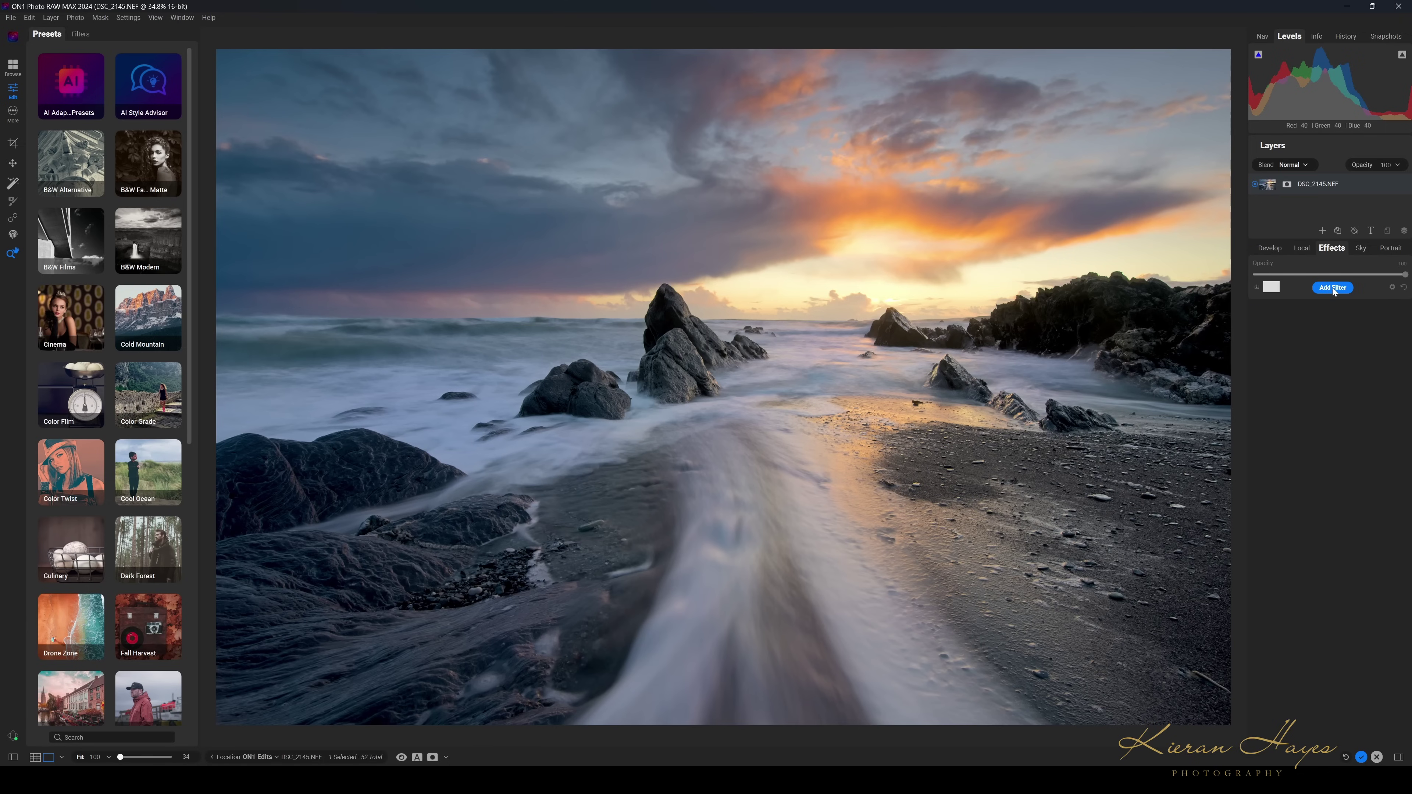
left_click(1333, 287)
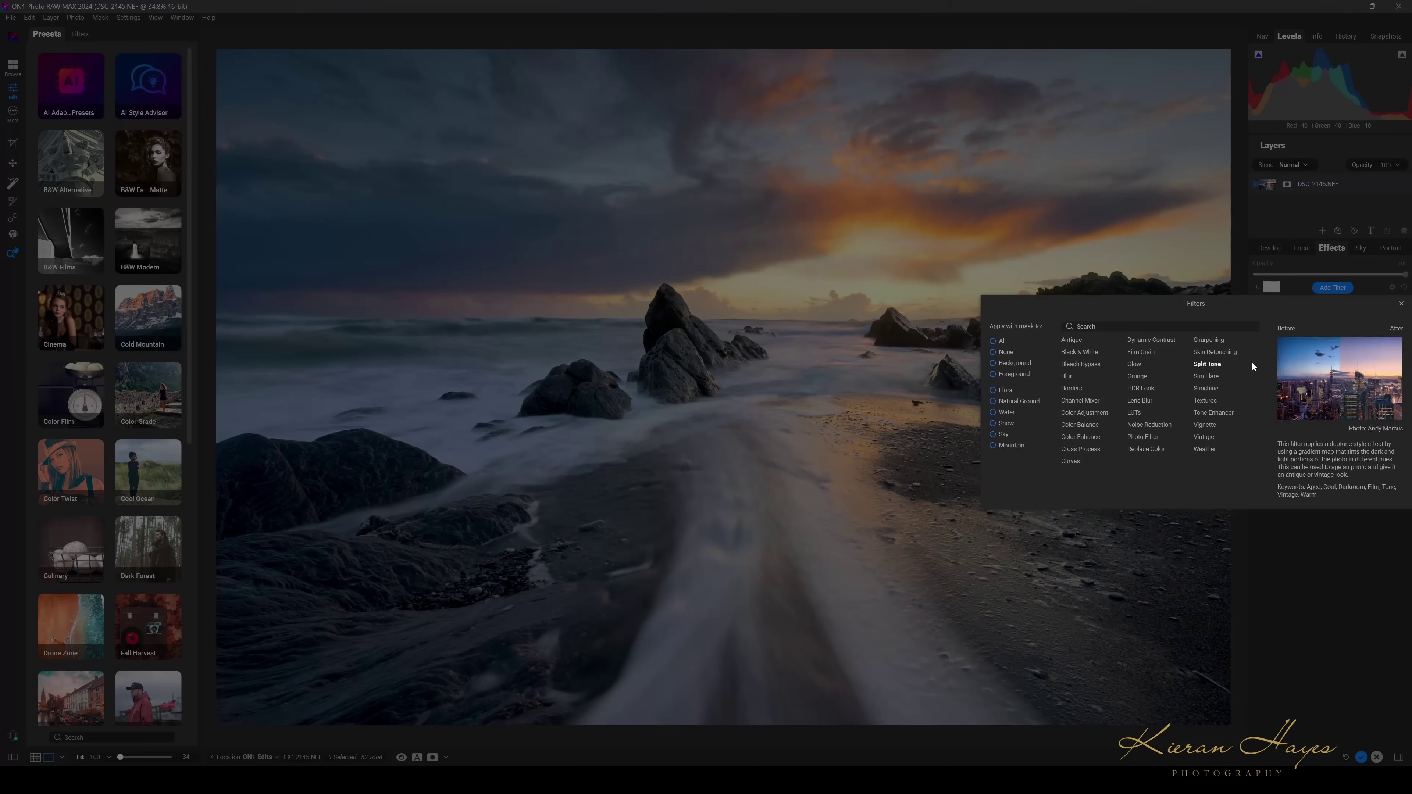
left_click(1133, 363)
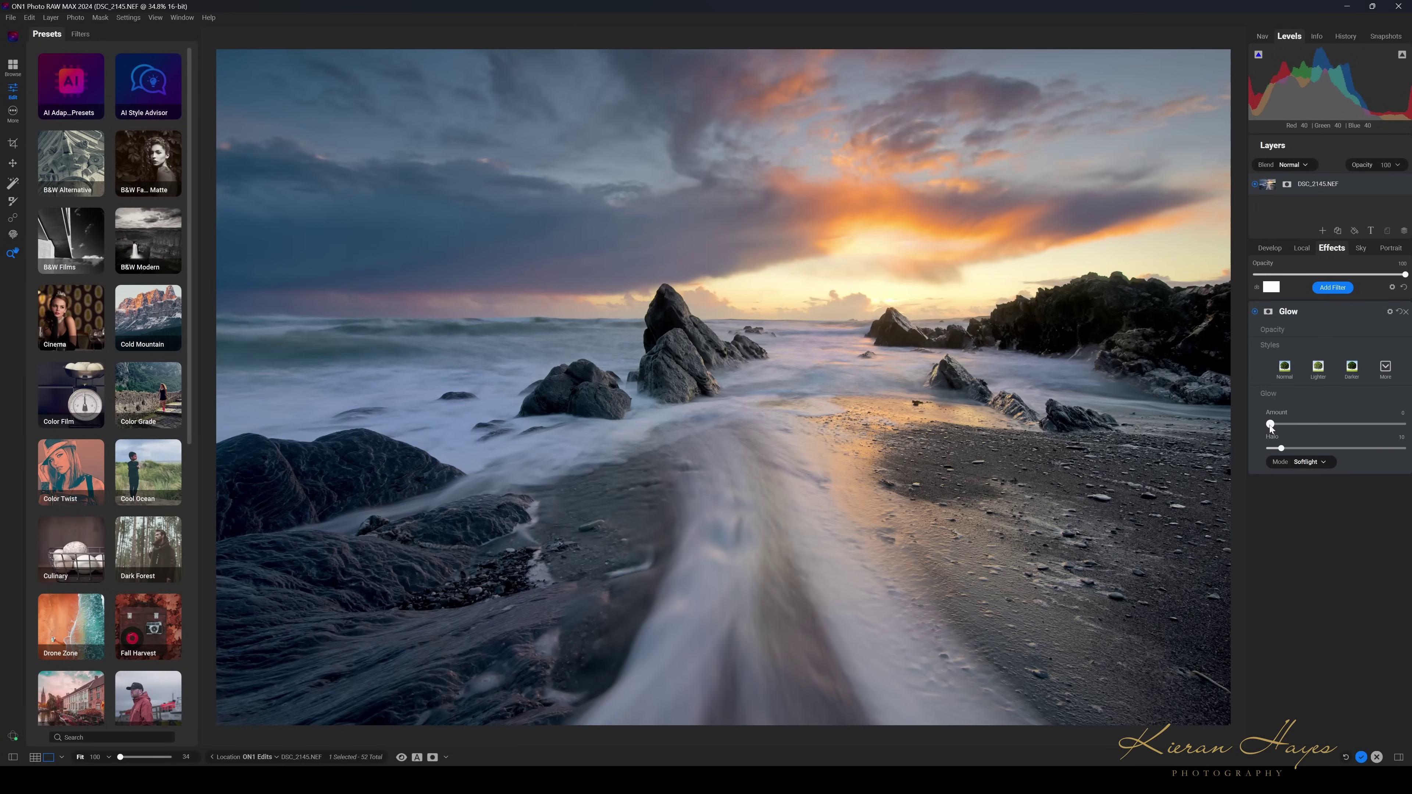
left_click_drag(1274, 425, 1405, 424)
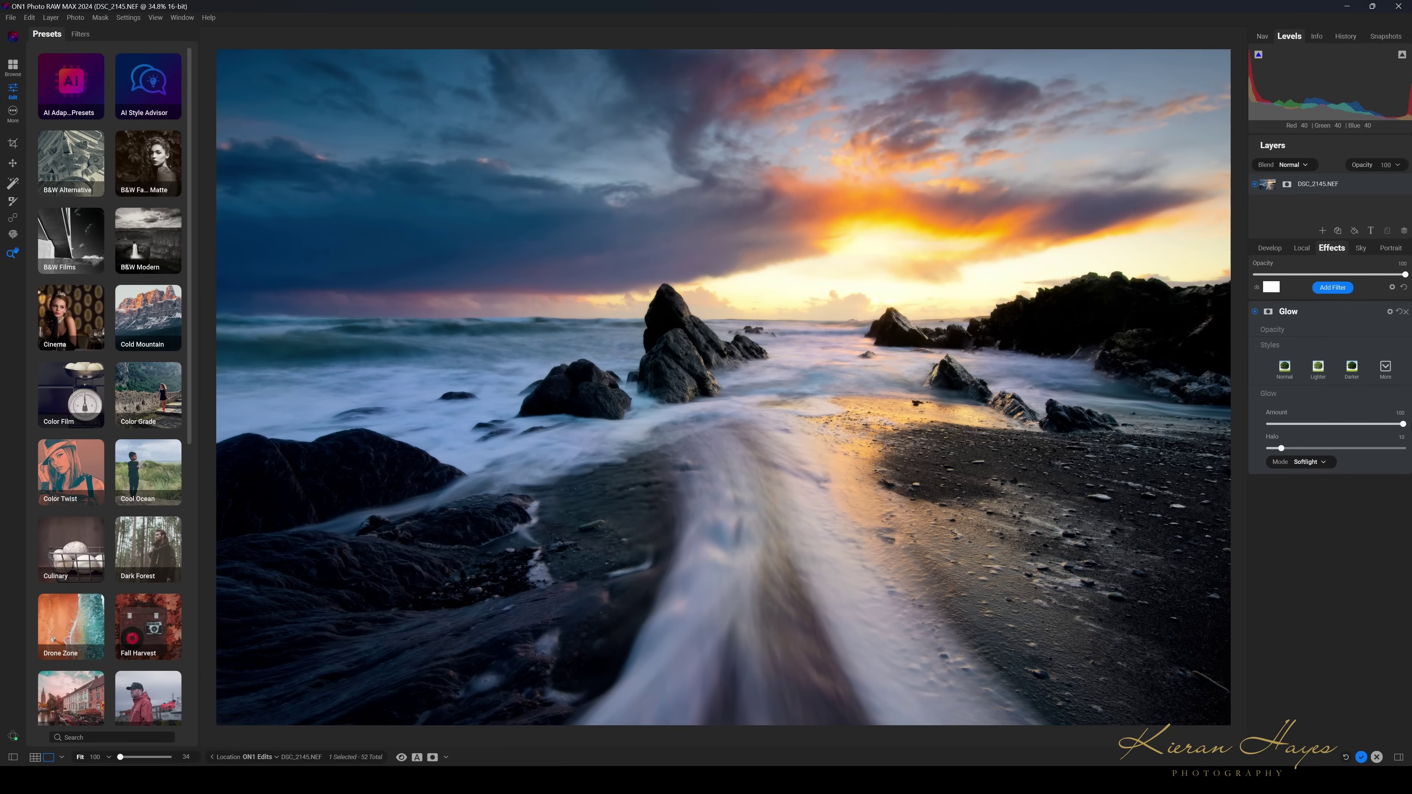
left_click_drag(1405, 426, 1314, 419)
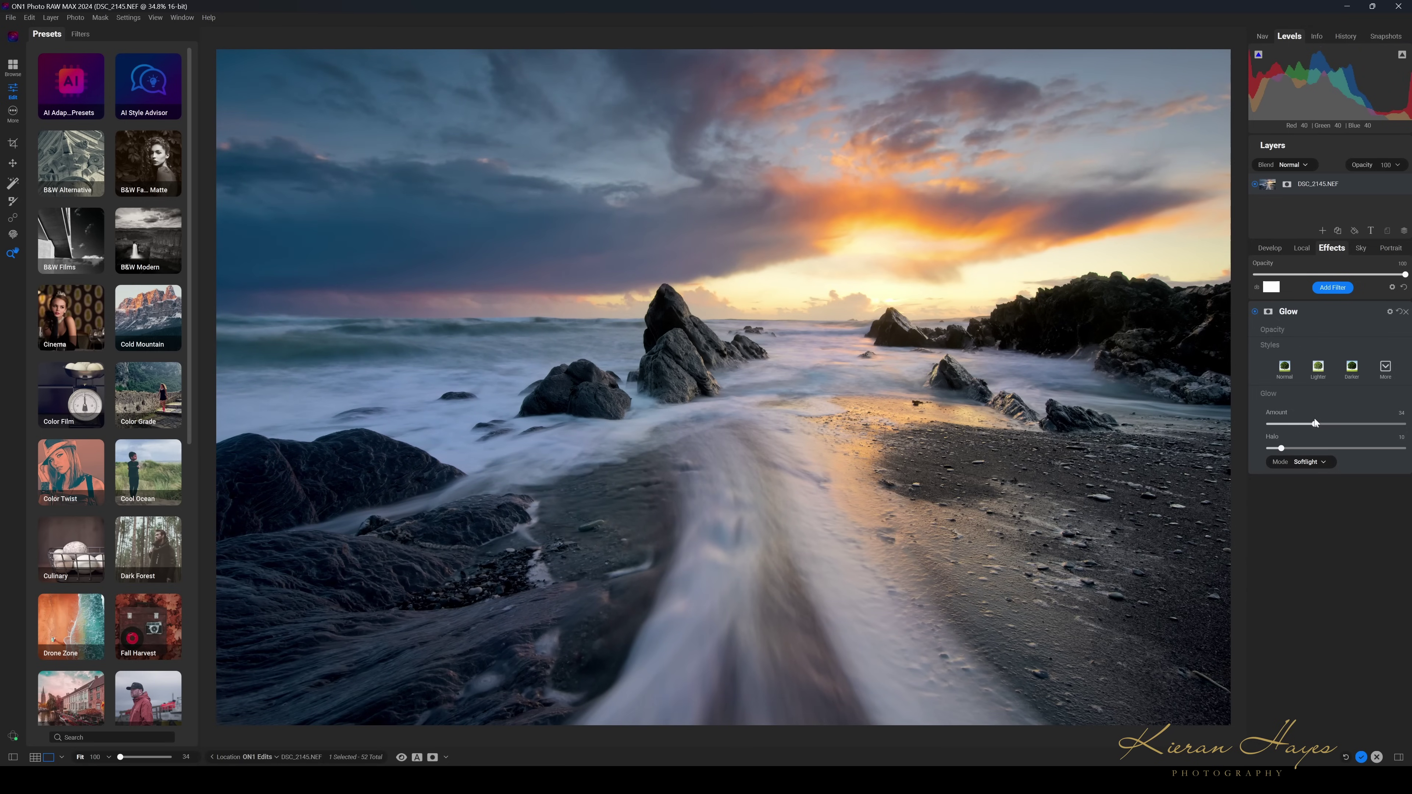
left_click(1318, 368)
mouse_move(1339, 425)
left_mouse_down()
mouse_move(1355, 425)
mouse_move(1323, 425)
left_mouse_up()
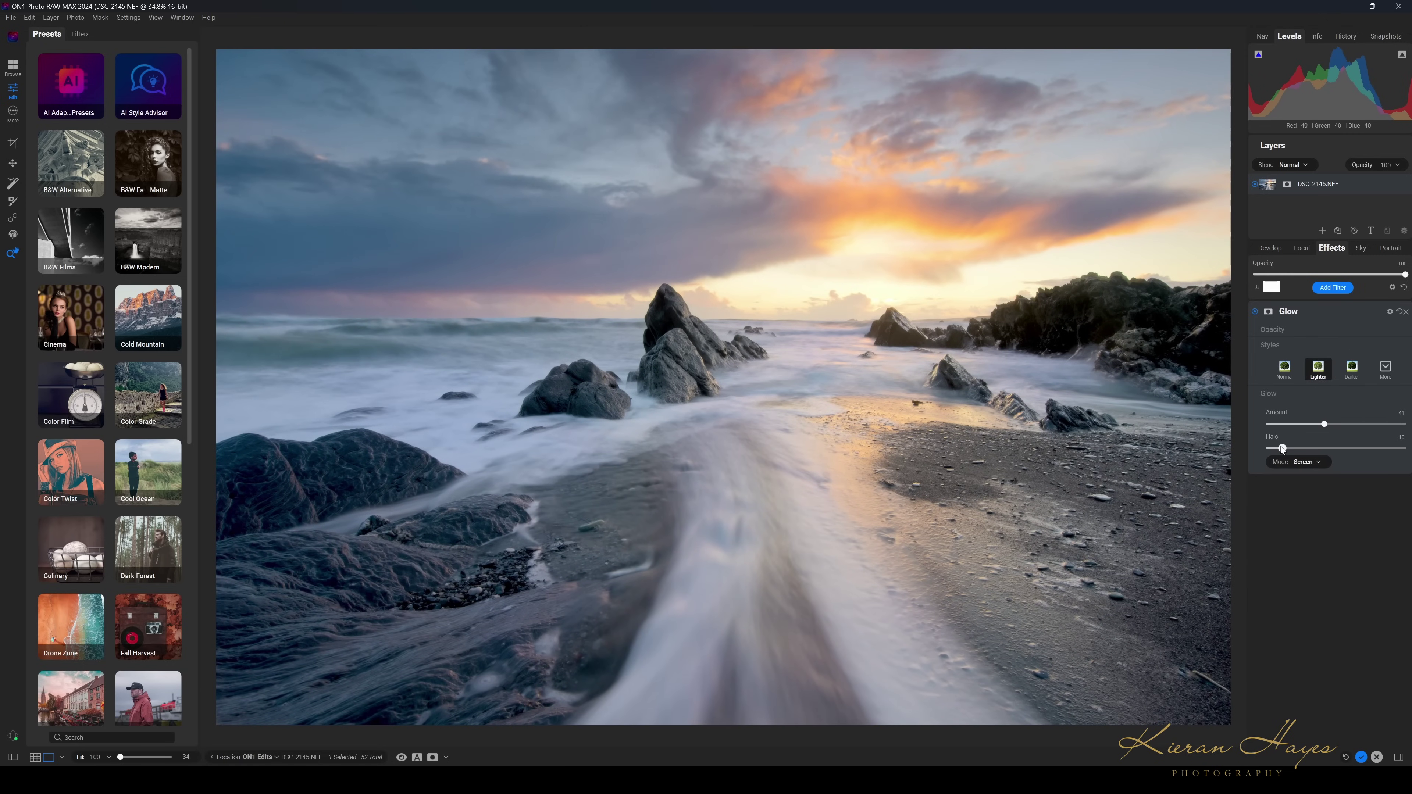
Set the Glow filter's halo to 26 and amount to 38, and change its blending mode to Lighten
mouse_move(1286, 450)
left_mouse_down()
mouse_move(1343, 450)
mouse_move(1309, 449)
left_mouse_up()
left_click_drag(1325, 424, 1305, 451)
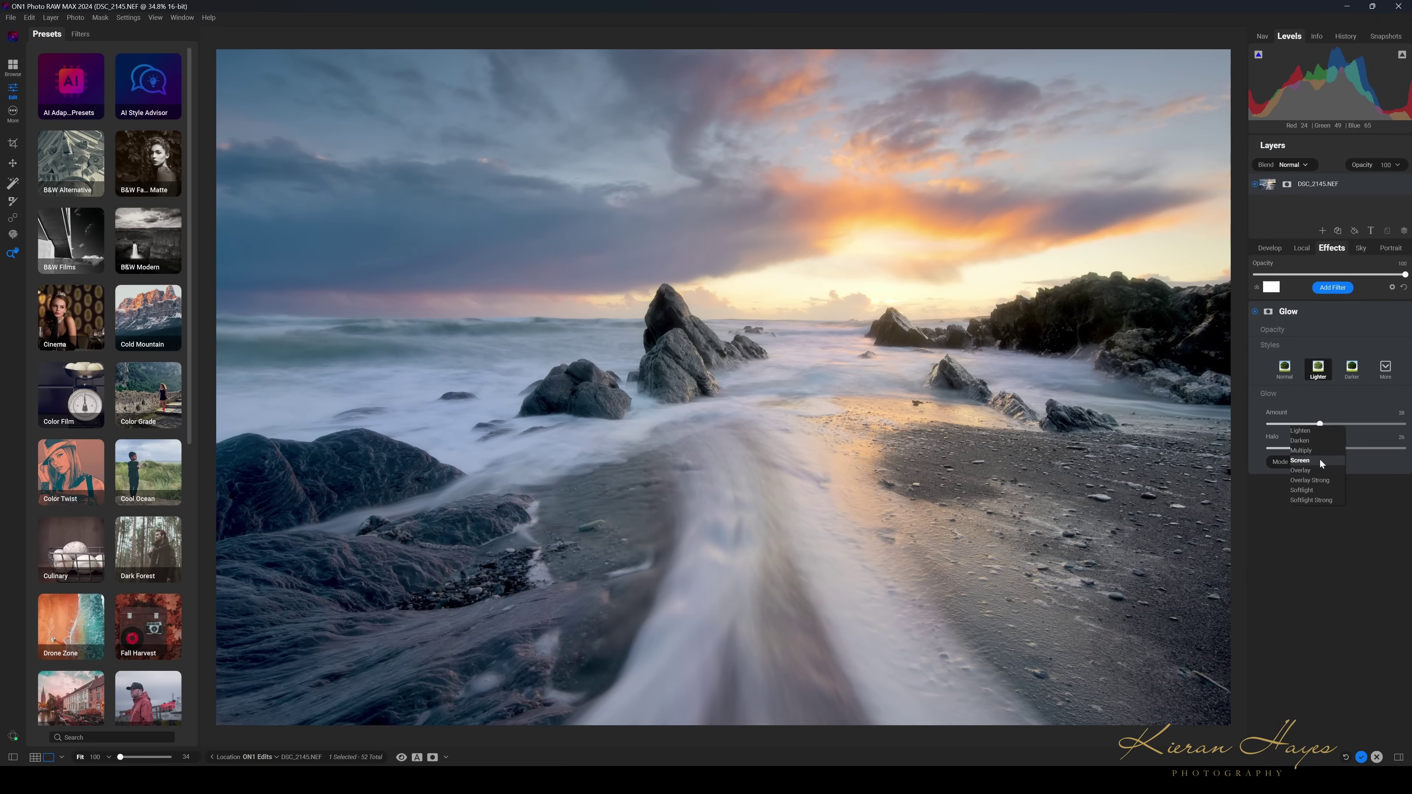
left_click(1320, 458)
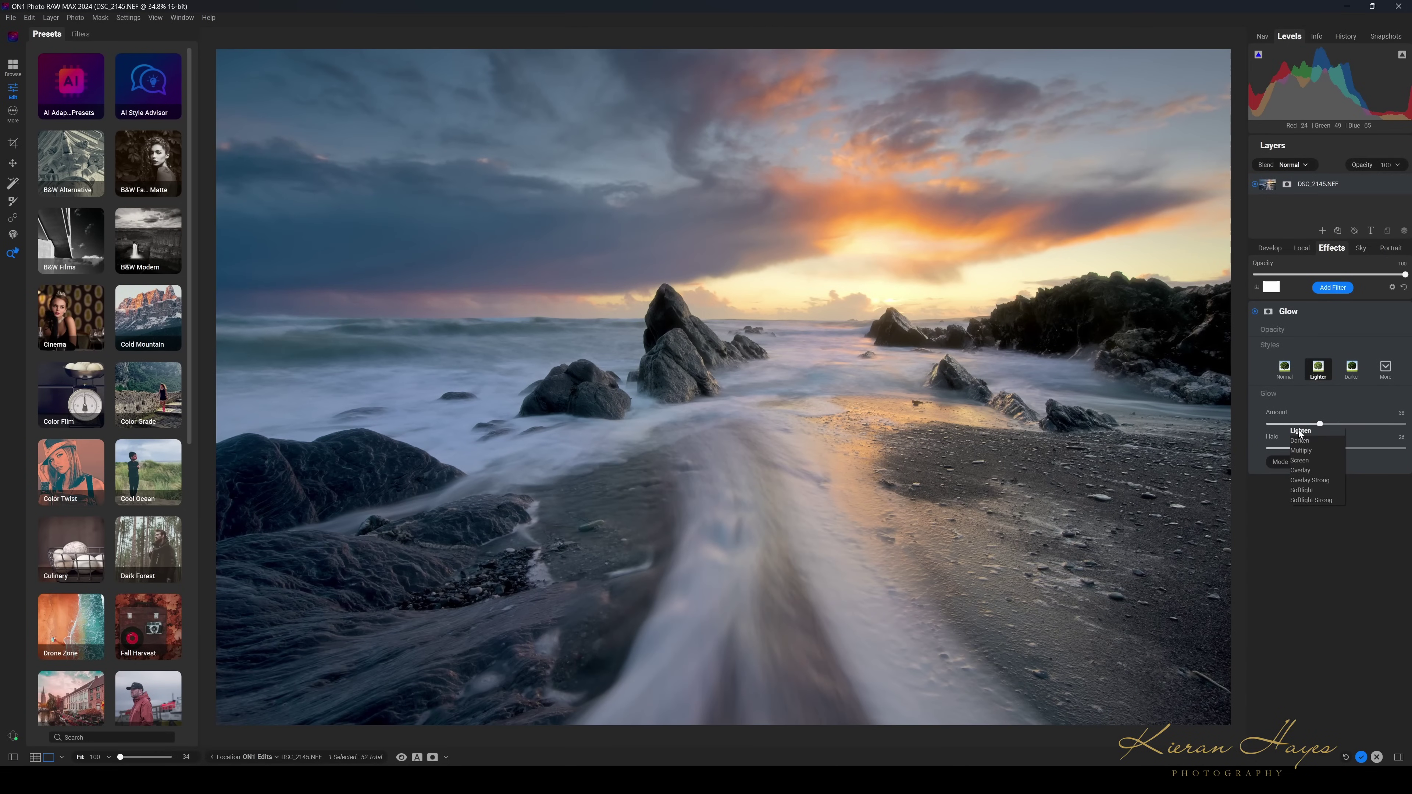
left_click(1299, 432)
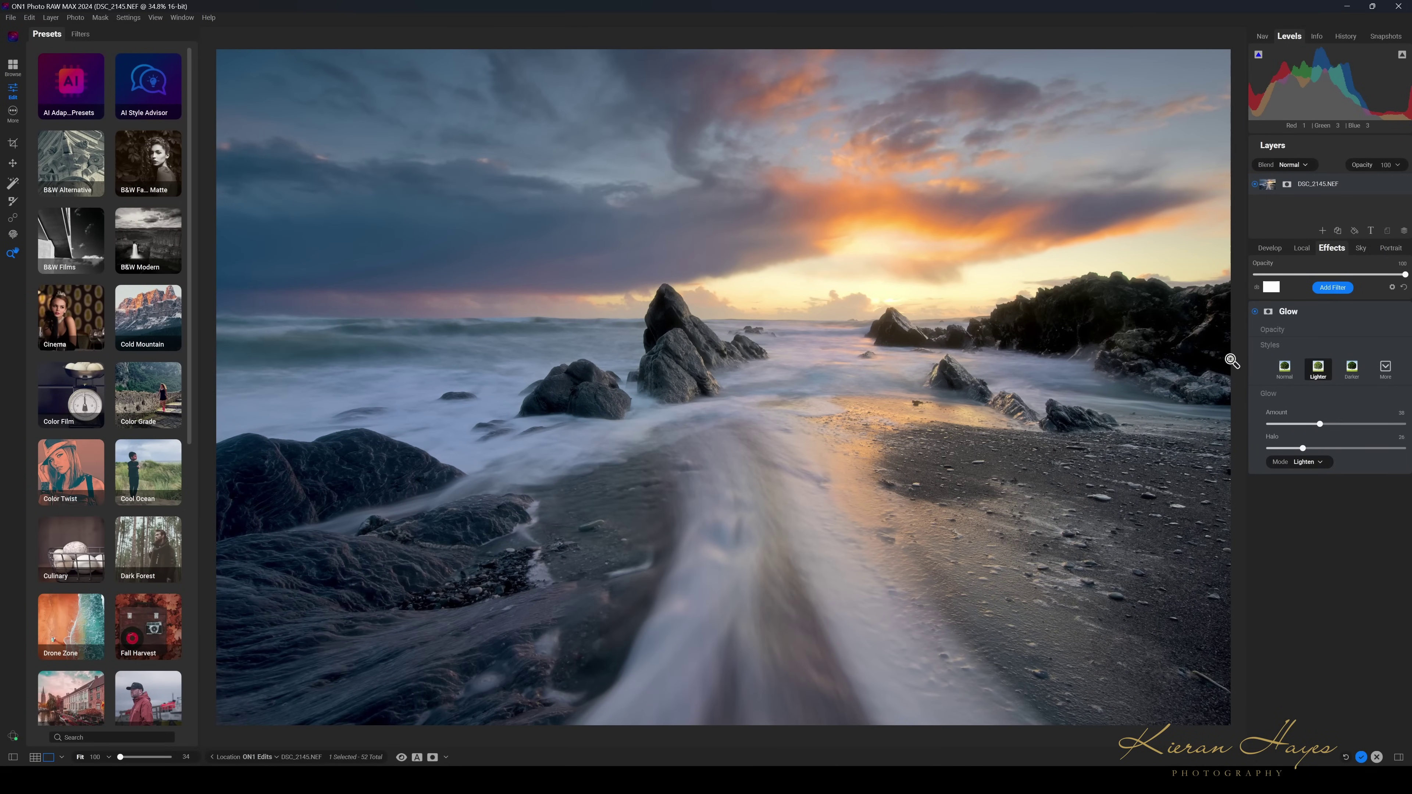
Apply the Mask AI region All to the effects mask and close the mask properties
double_click(1273, 287)
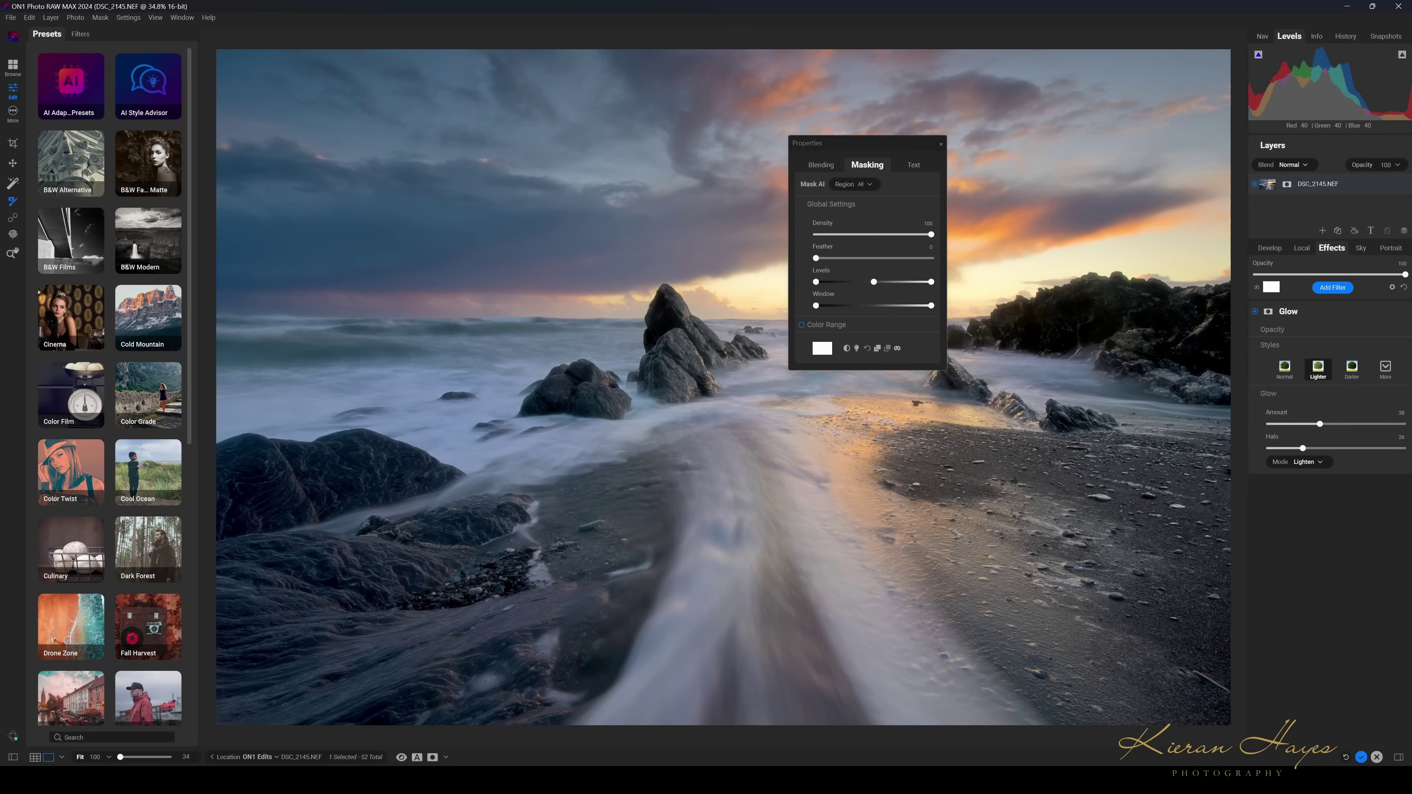
left_click(869, 185)
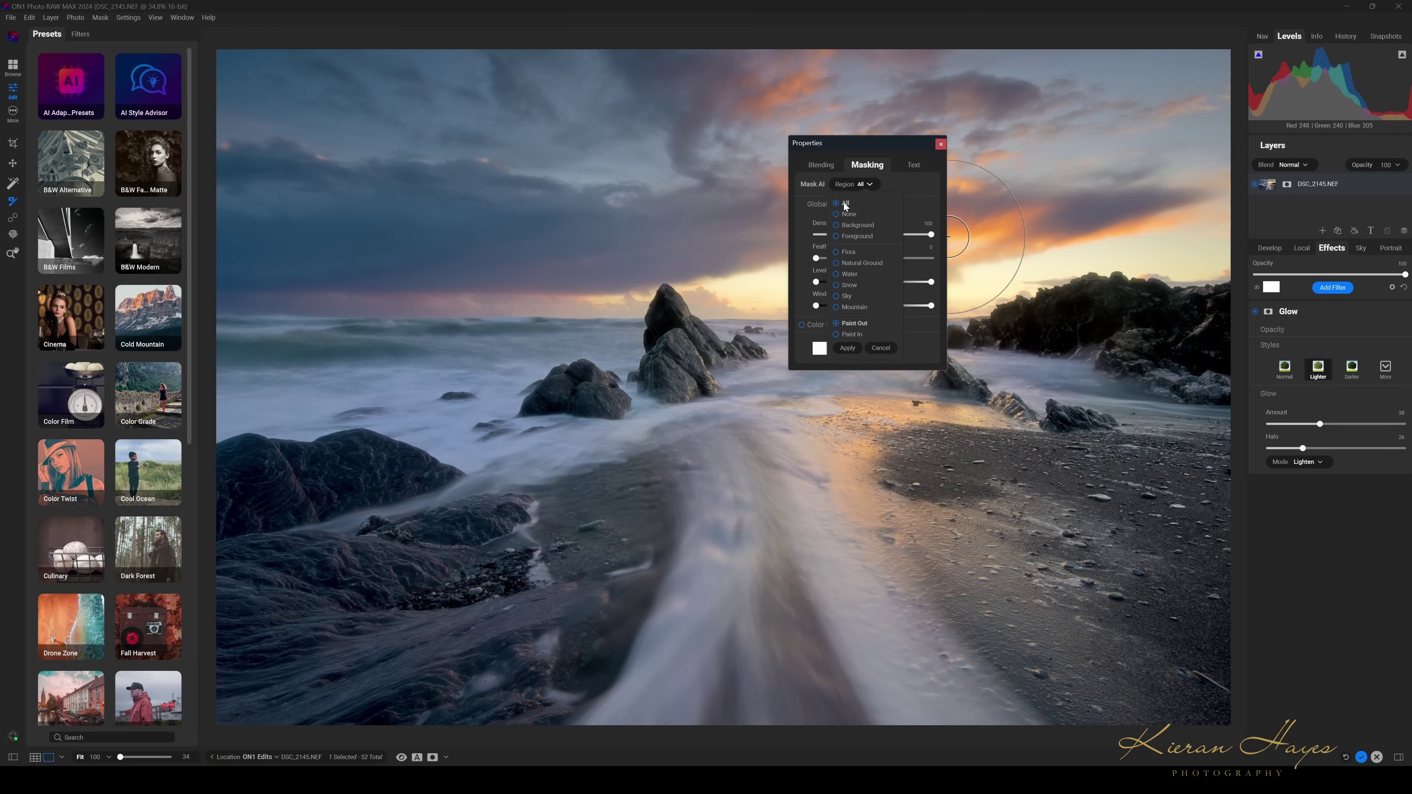
left_click(848, 348)
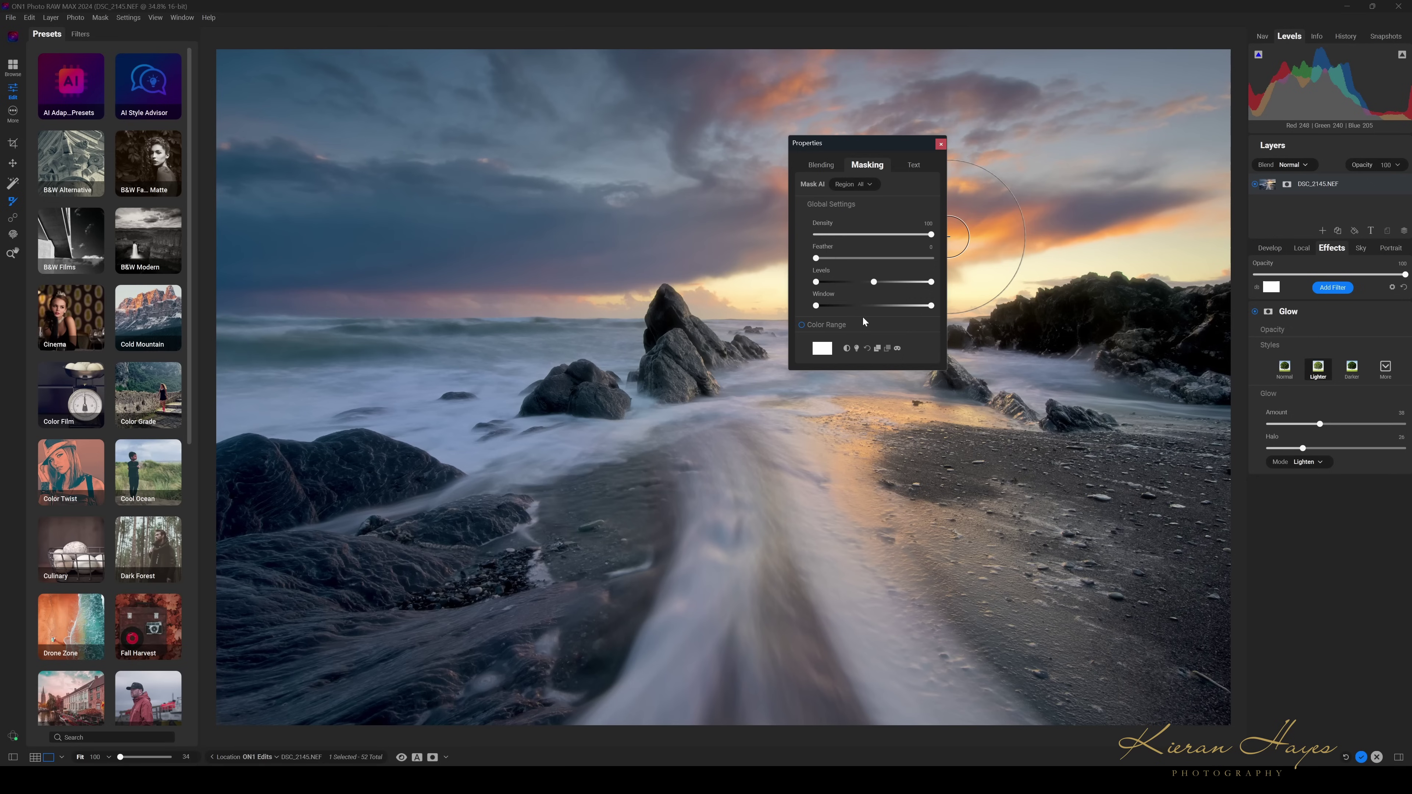
left_click(941, 145)
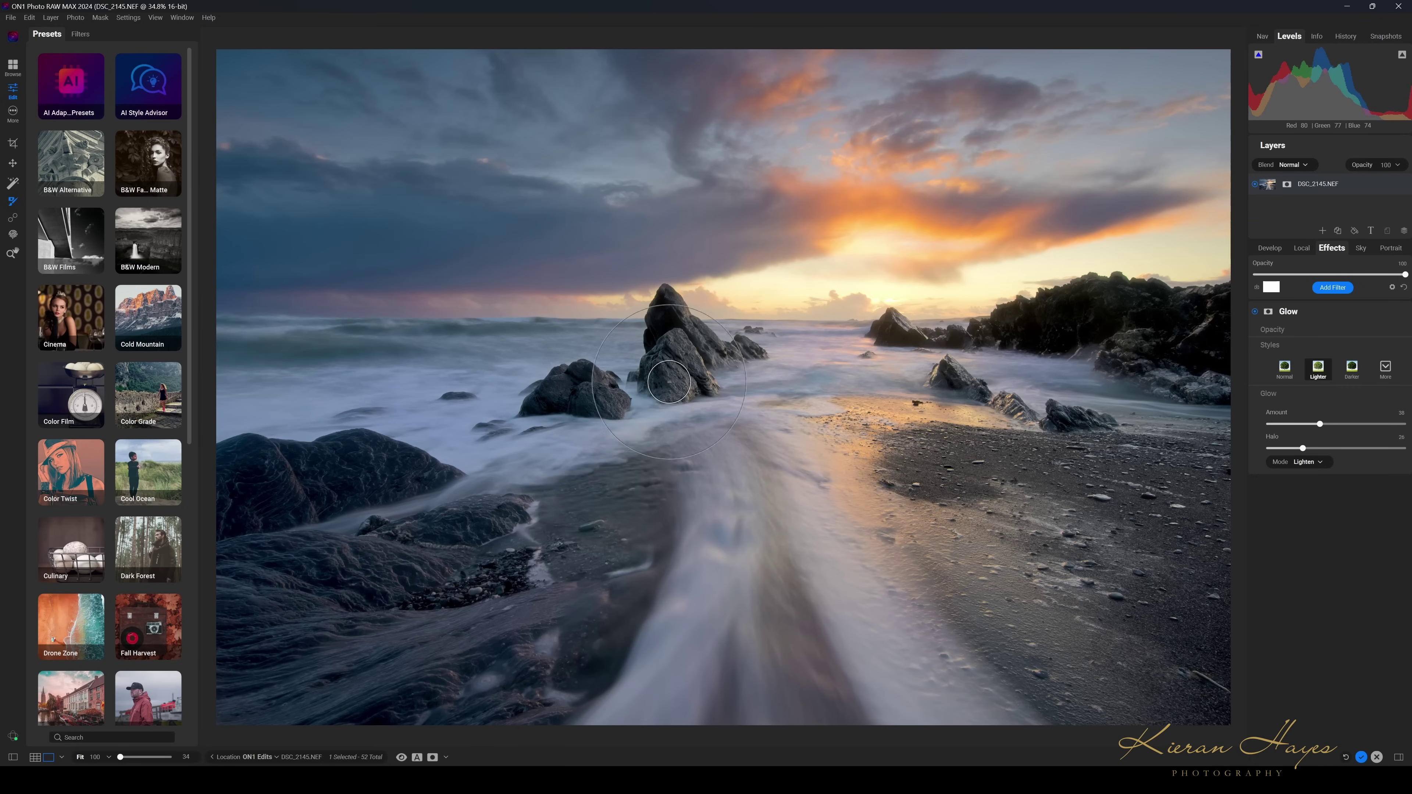
Brush the glow off the rocks and the pebble beach, and set the Glow amount to 67
mouse_move(643, 391)
left_mouse_down()
mouse_move(649, 370)
mouse_move(590, 395)
mouse_move(612, 398)
left_mouse_up()
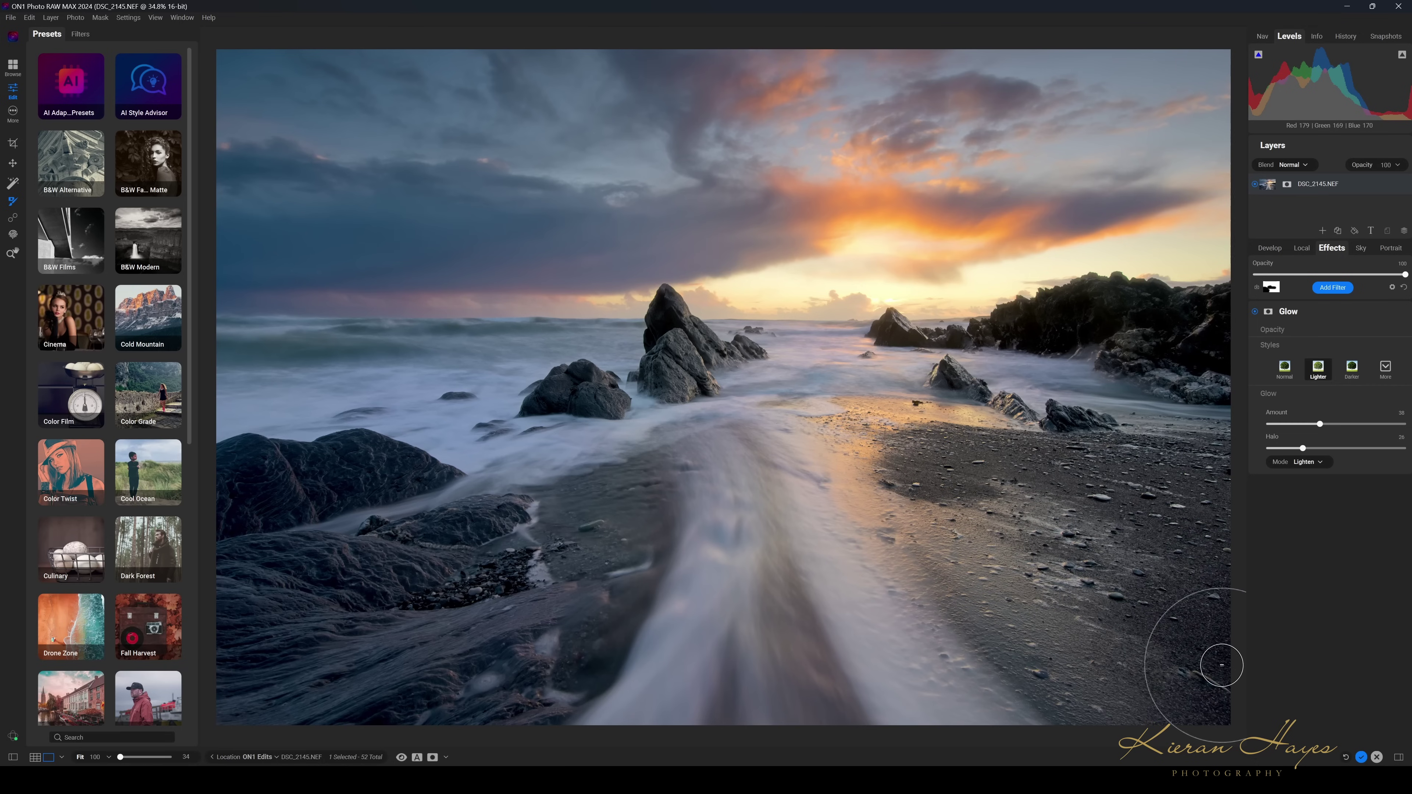
mouse_move(1057, 479)
left_mouse_down()
mouse_move(1328, 424)
mouse_move(1397, 430)
mouse_move(1245, 421)
mouse_move(1394, 433)
mouse_move(1246, 419)
left_mouse_up()
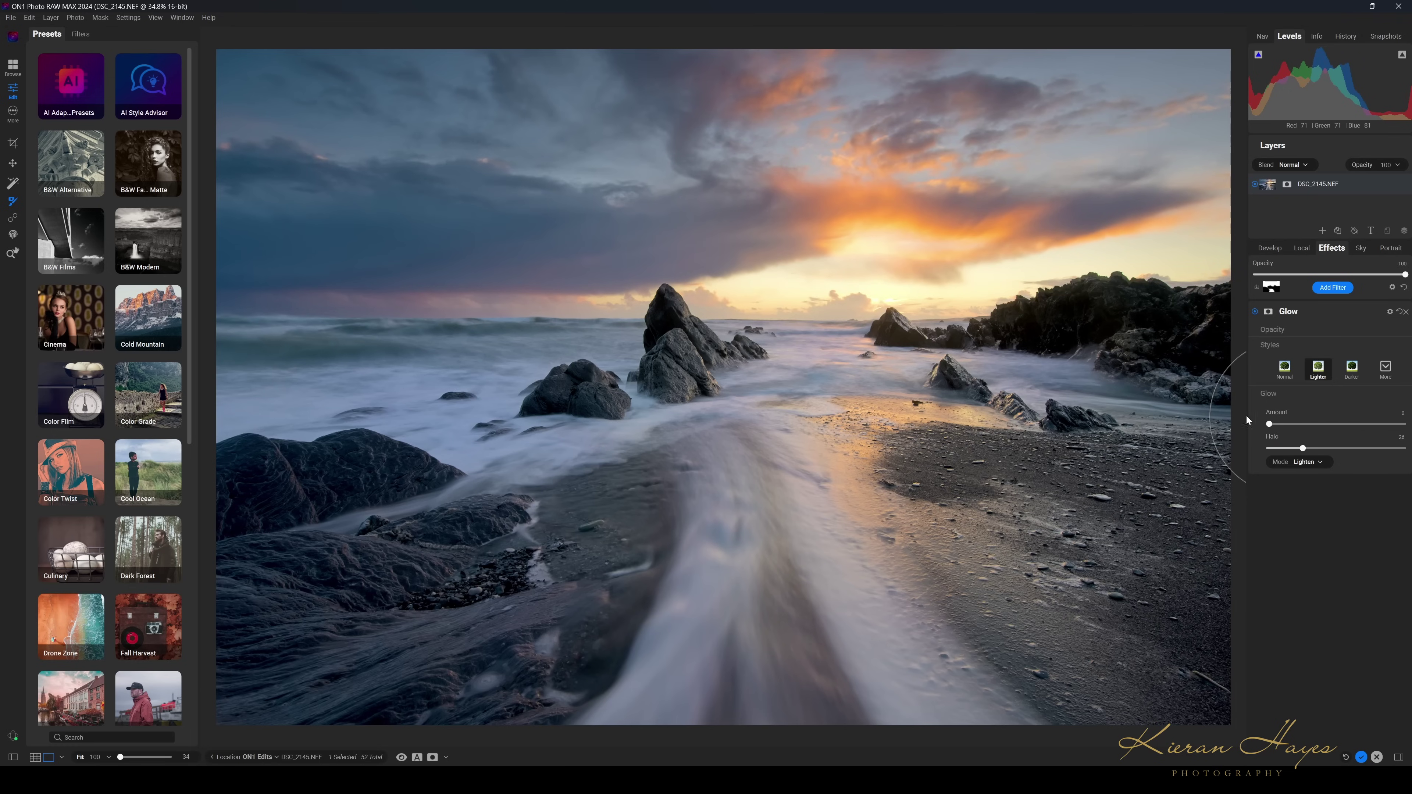
mouse_move(1399, 435)
left_mouse_down()
mouse_move(1295, 427)
mouse_move(1384, 426)
mouse_move(1359, 424)
left_mouse_up()
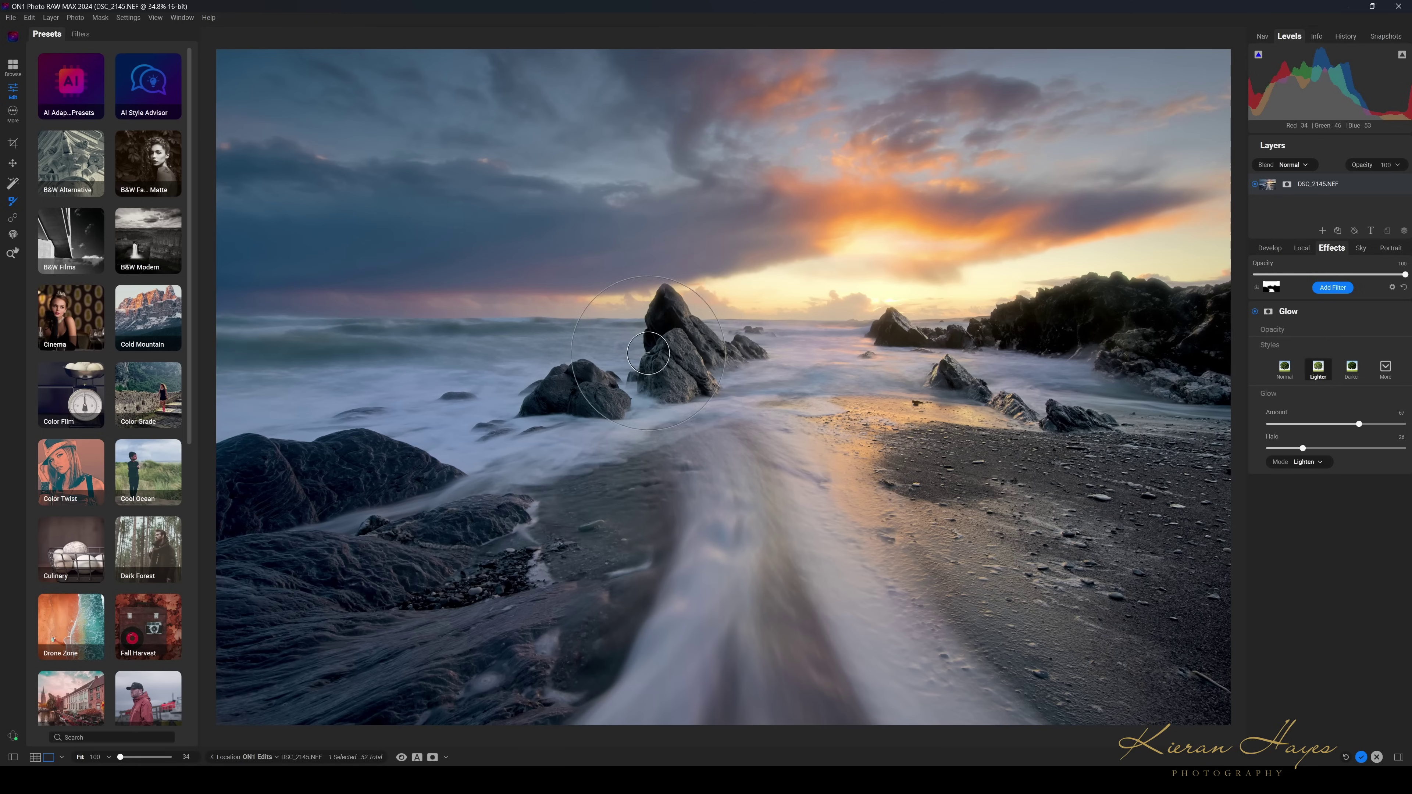
Reduce the masking brush to a small size for fine work around the rocks
scroll(662, 334, "up", 2)
scroll(660, 351, "down", 1)
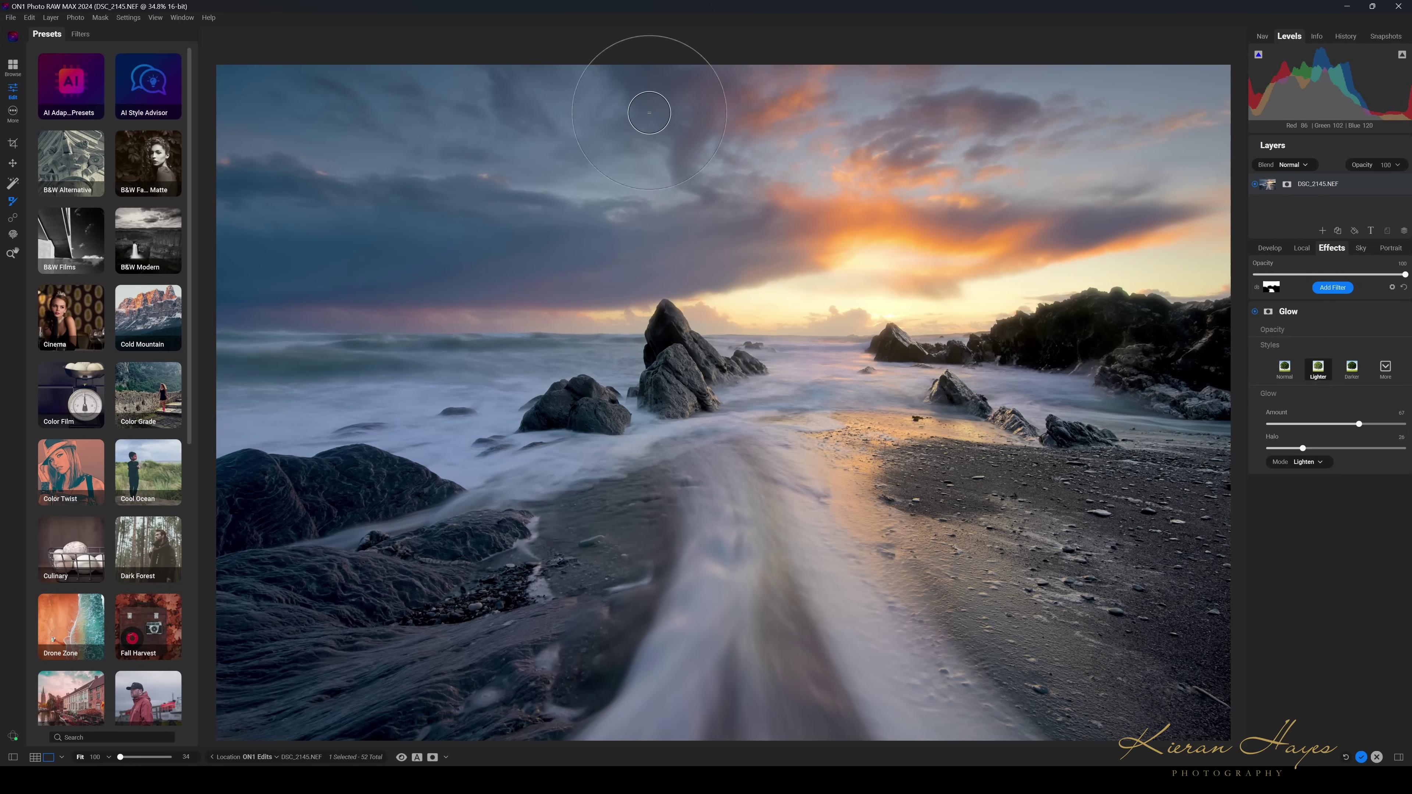
left_click(321, 43)
left_click_drag(331, 52, 312, 56)
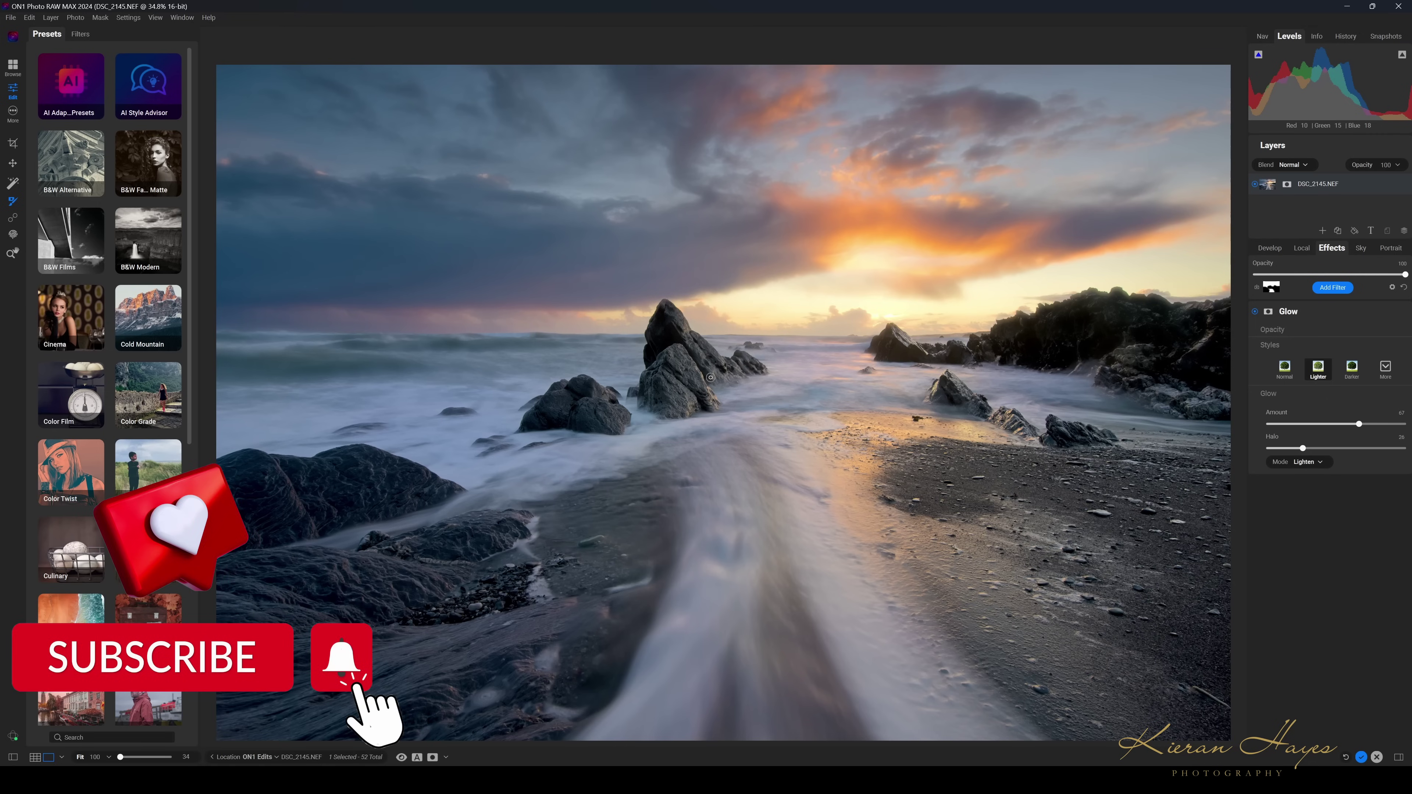
scroll(693, 384, "down", 1)
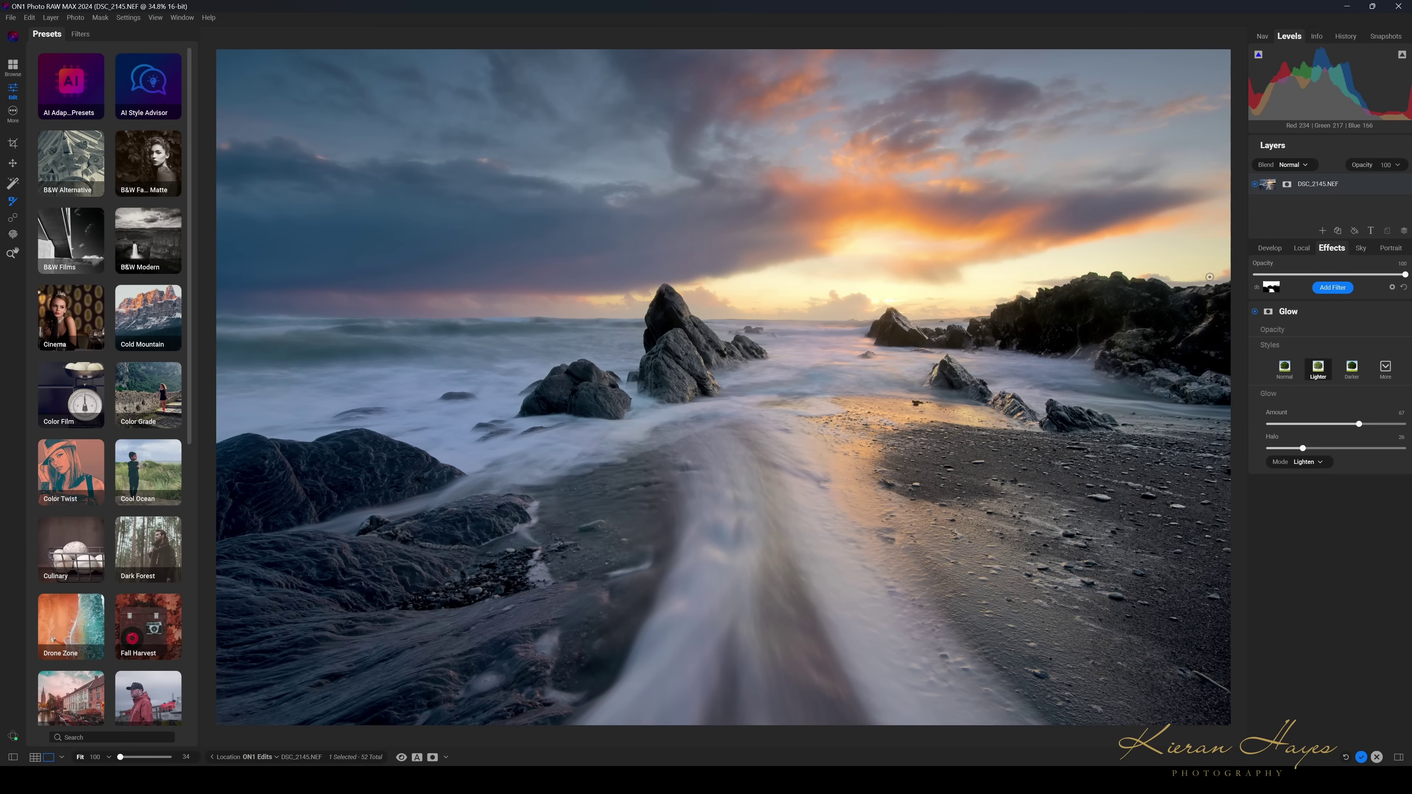
Brighten the whole photo slightly by raising exposure, shadows and blacks in the tone settings
left_click(1272, 248)
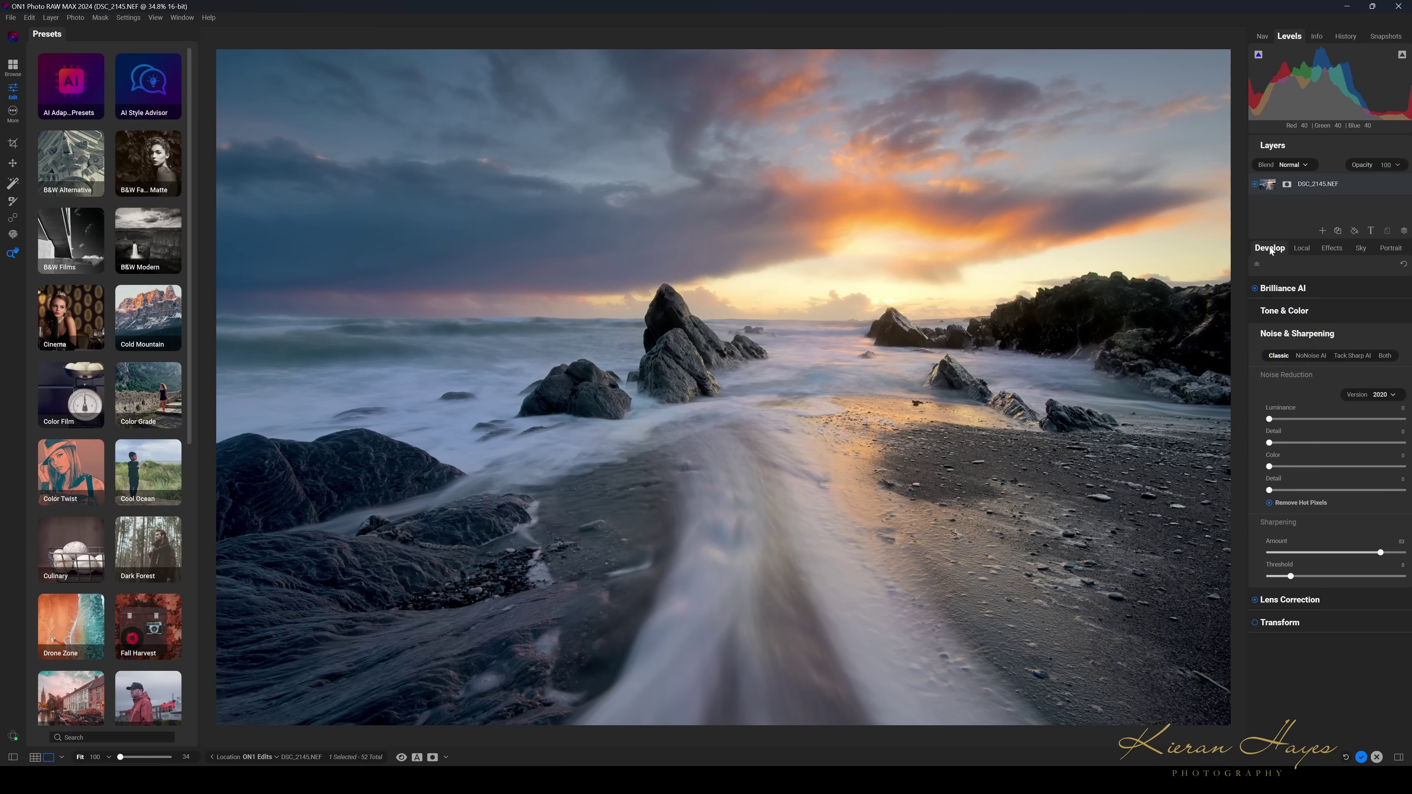
left_click(1272, 313)
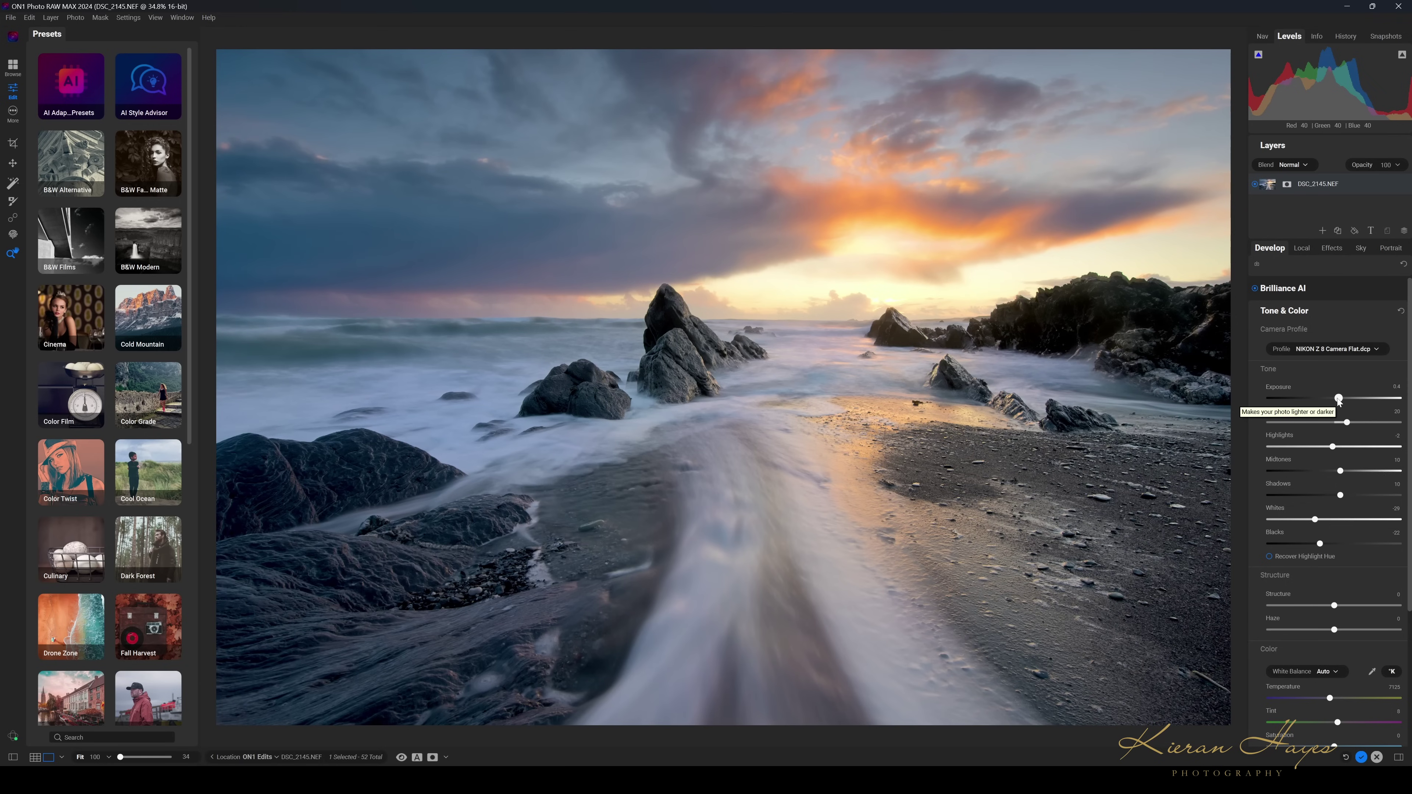
left_click_drag(1338, 399, 1343, 400)
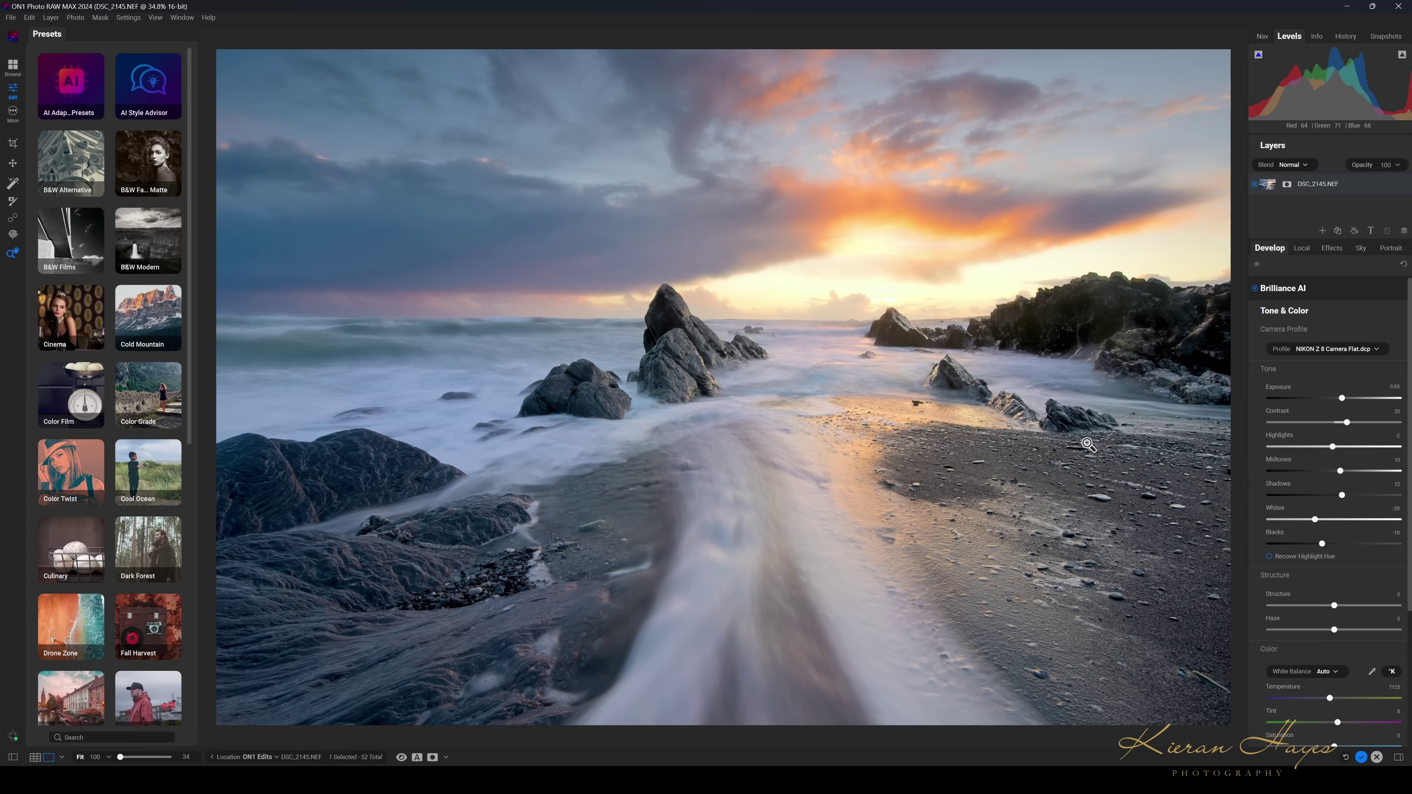
Add a slight saturation boost to the whole photo in the colour settings
scroll(1360, 445, "down", 3)
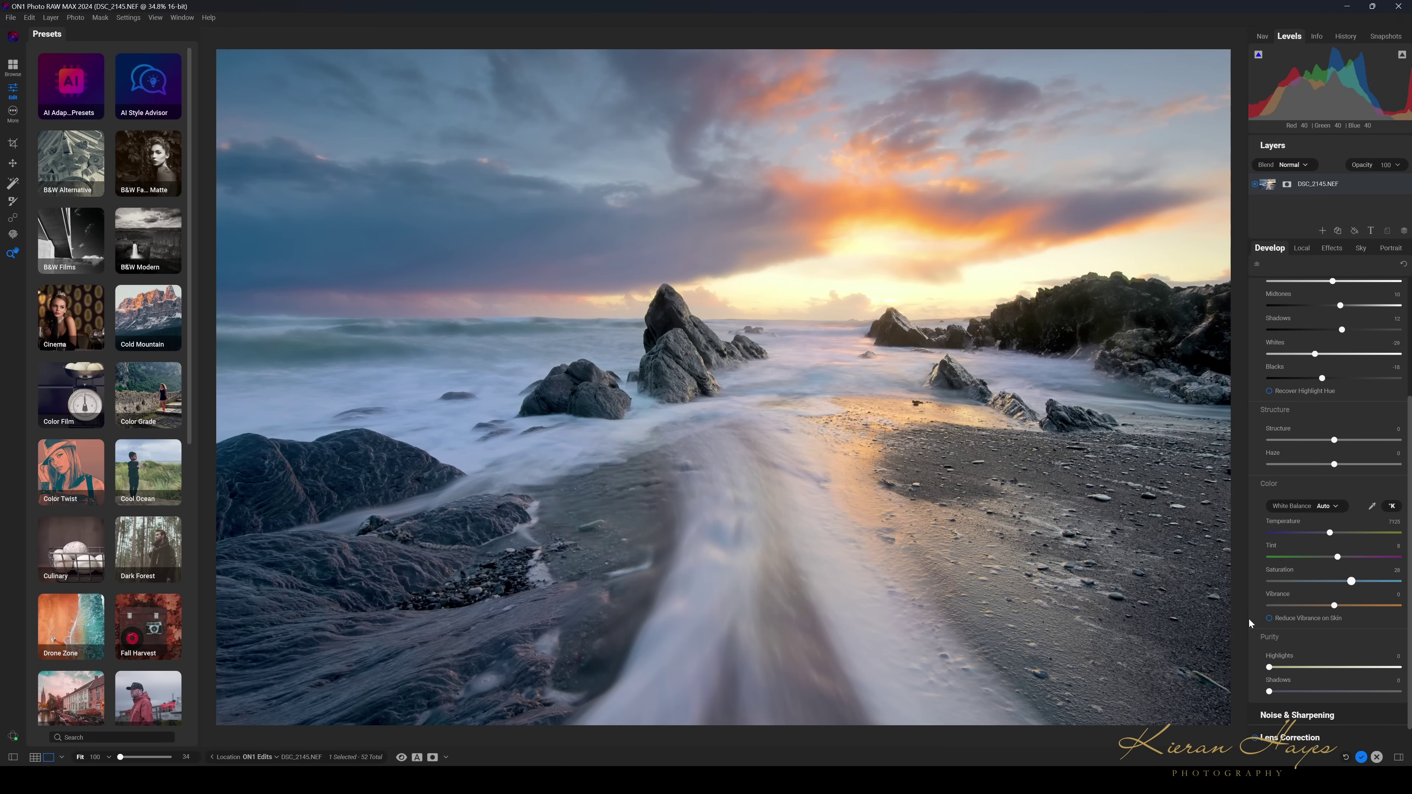
mouse_move(1351, 580)
left_mouse_down()
mouse_move(1364, 581)
mouse_move(1341, 582)
left_mouse_up()
left_click(1341, 581)
Add a new local adjustment to the photo and close its mask properties
key("m")
left_click(1307, 248)
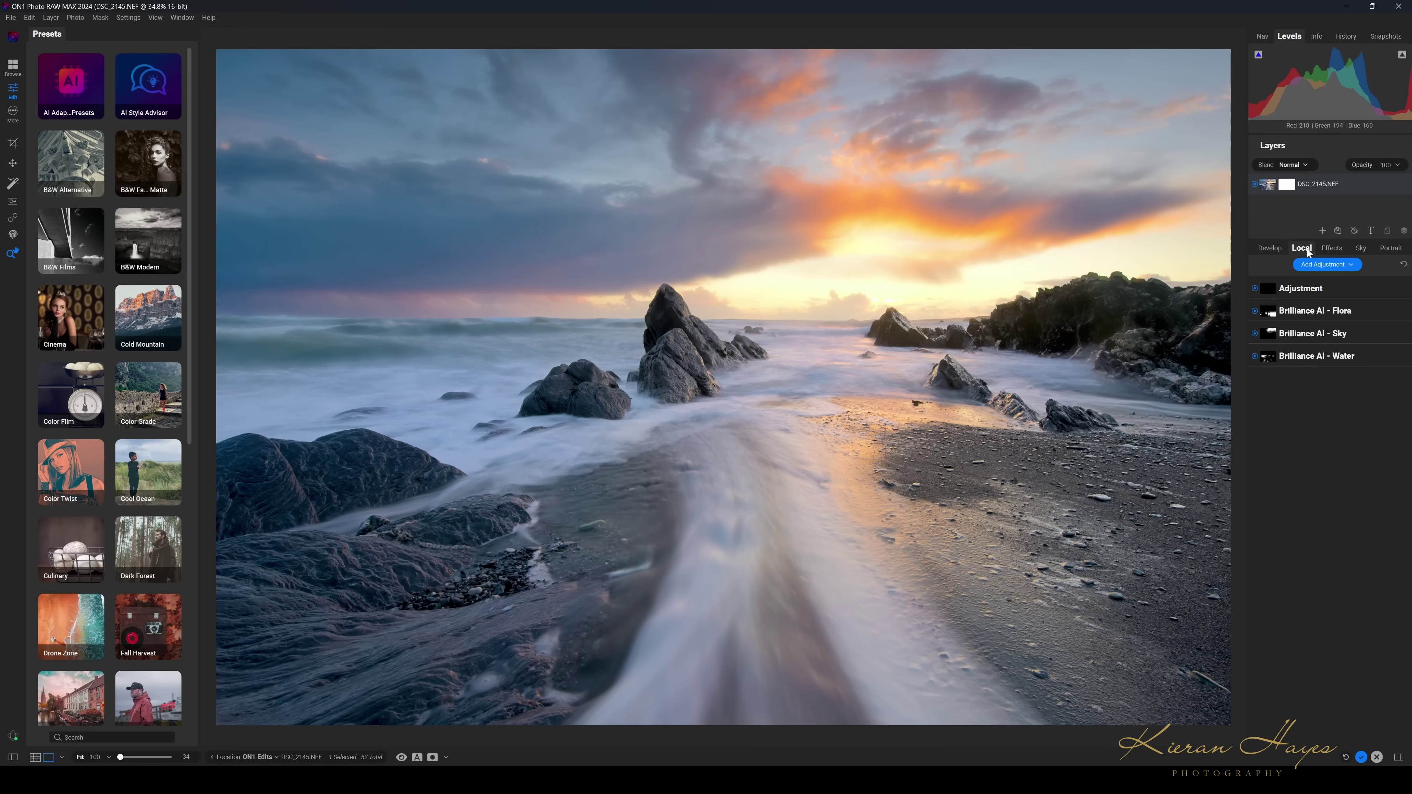
left_click(1328, 265)
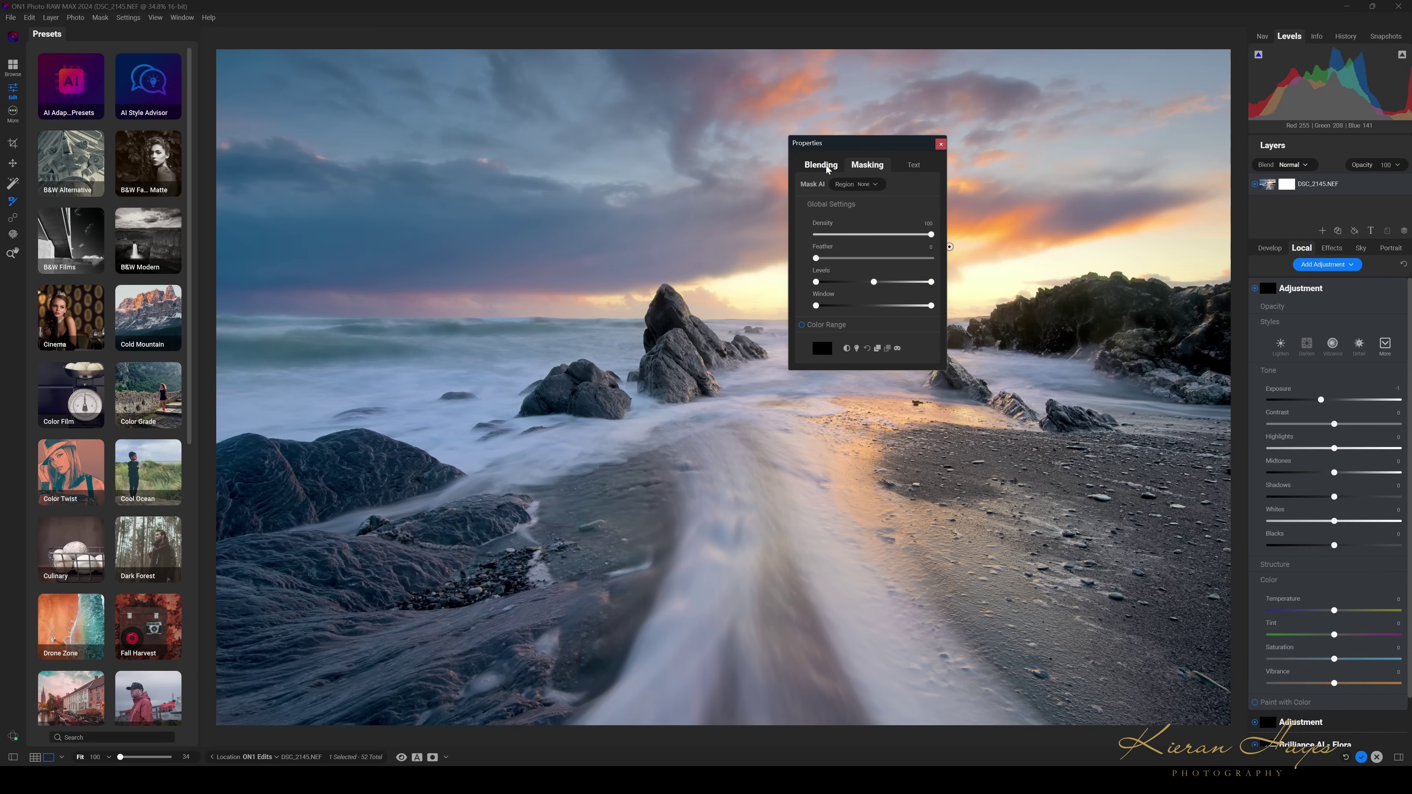
left_click(941, 145)
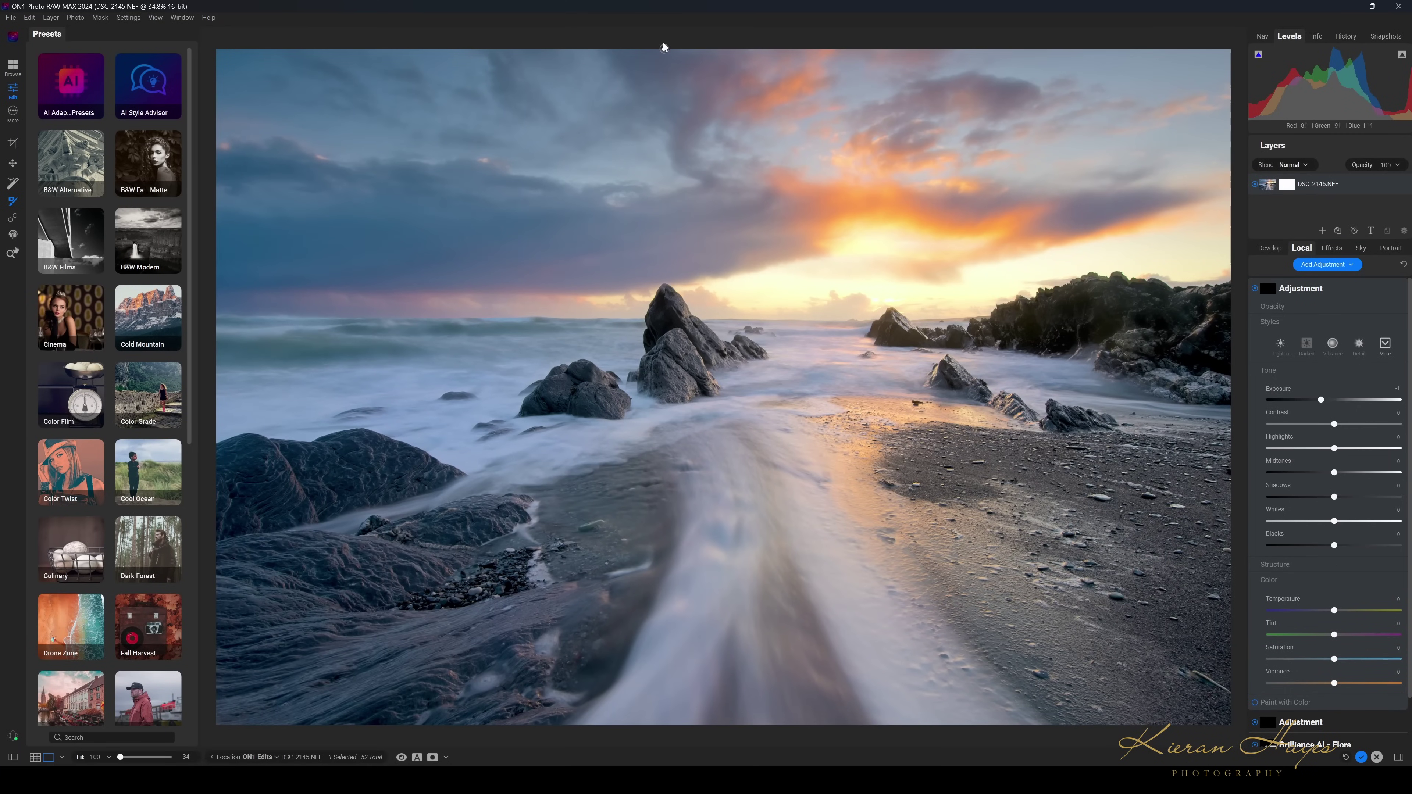
Switch to the Masking Bug in Gradient shape with the Linear Top preset and place a slightly tilted gradient across the shoreline
key("alt")
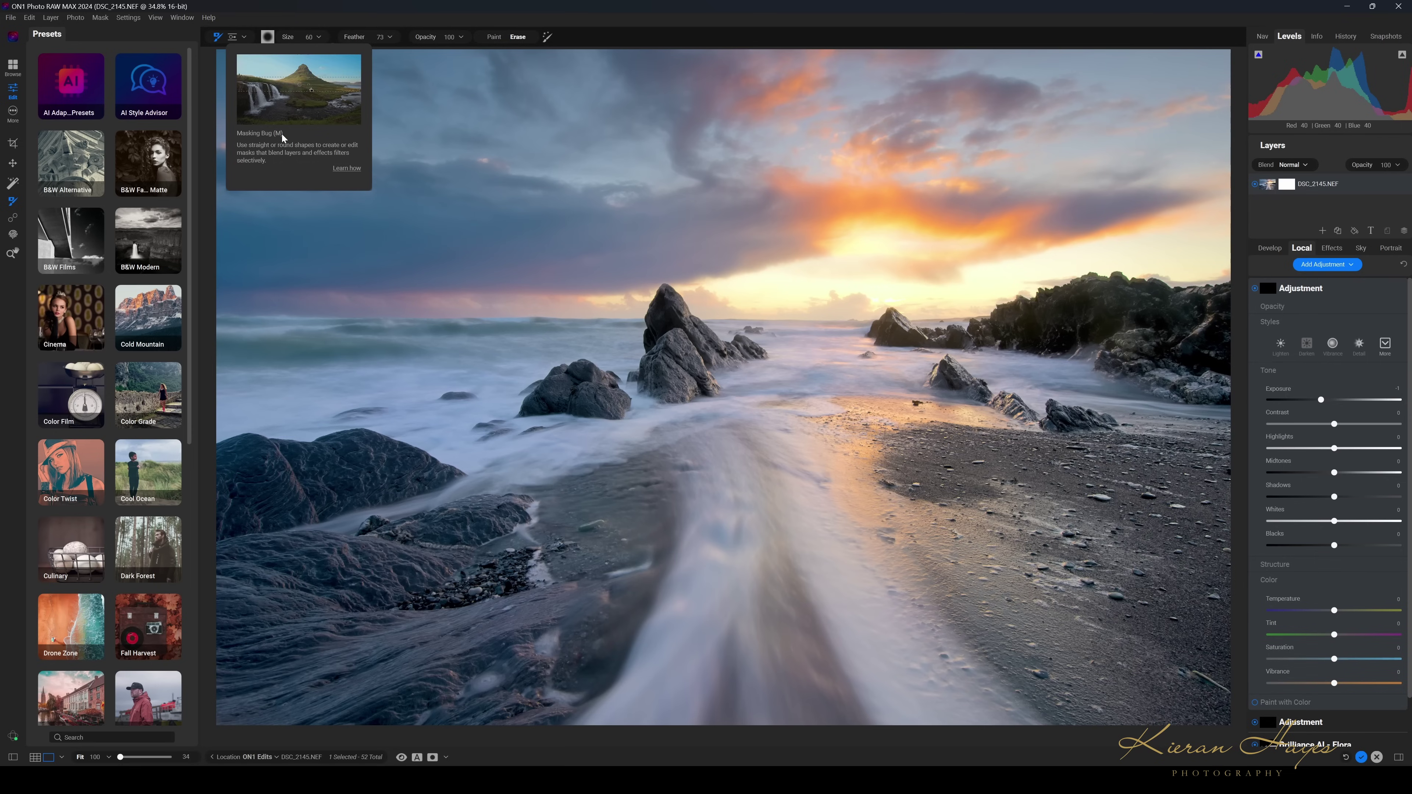
left_click(233, 37)
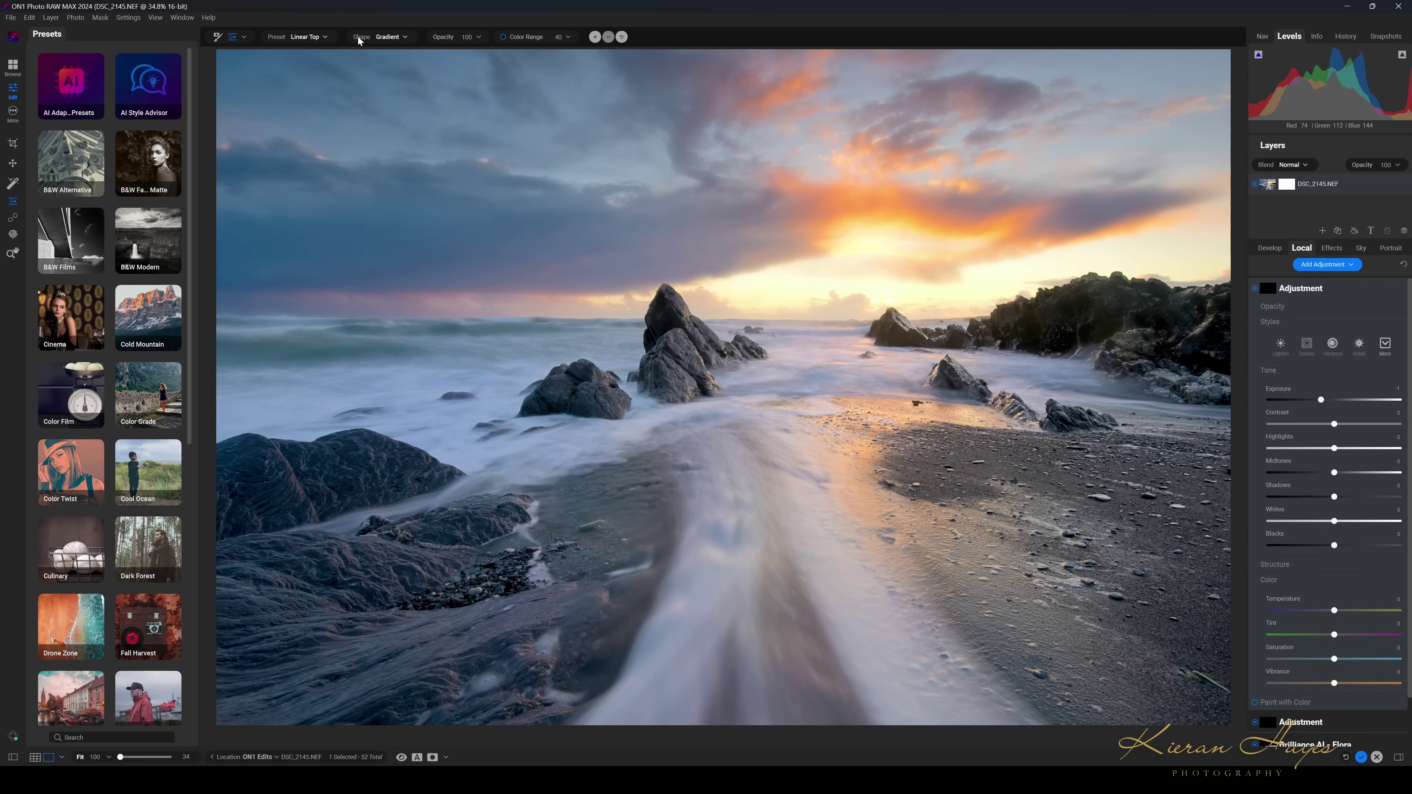
left_click(392, 37)
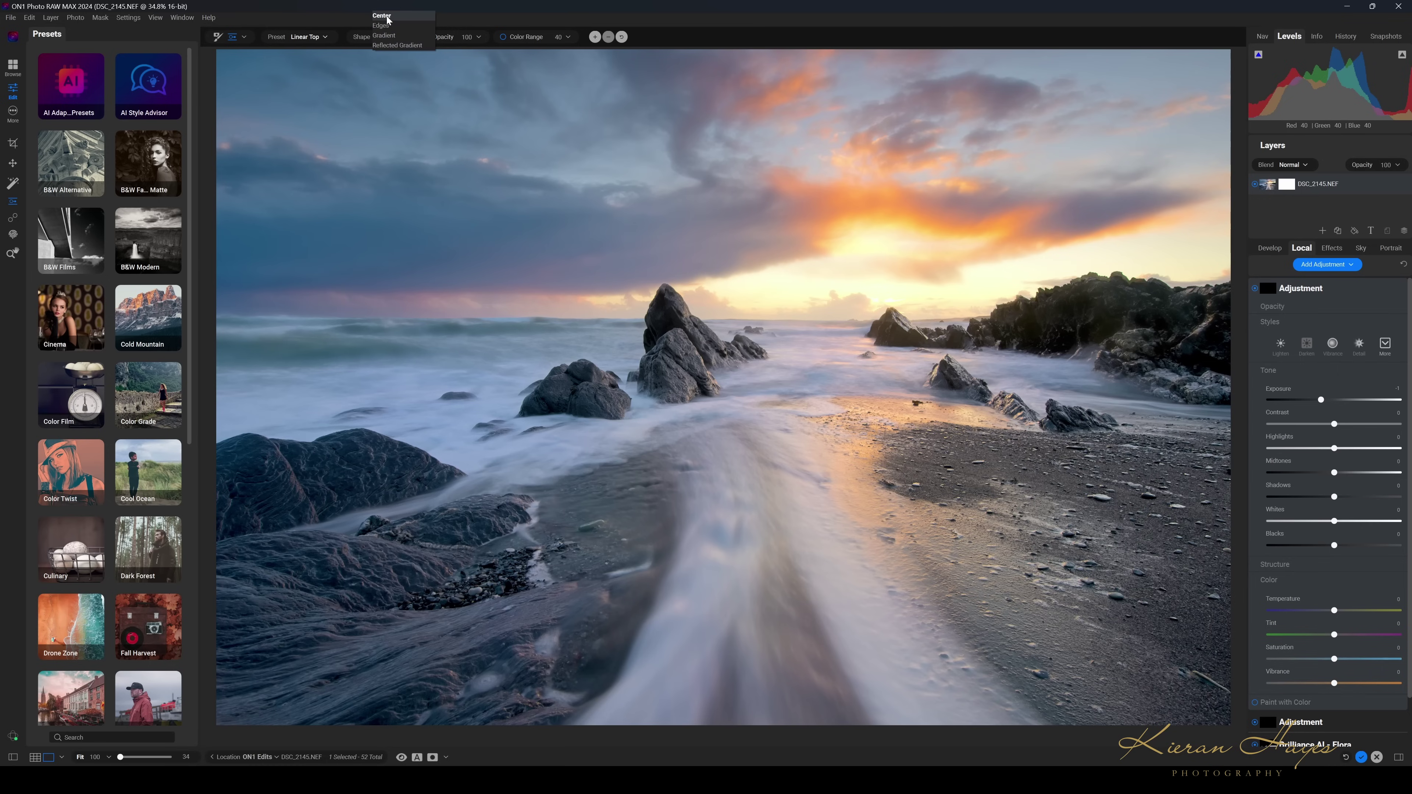
left_click(387, 37)
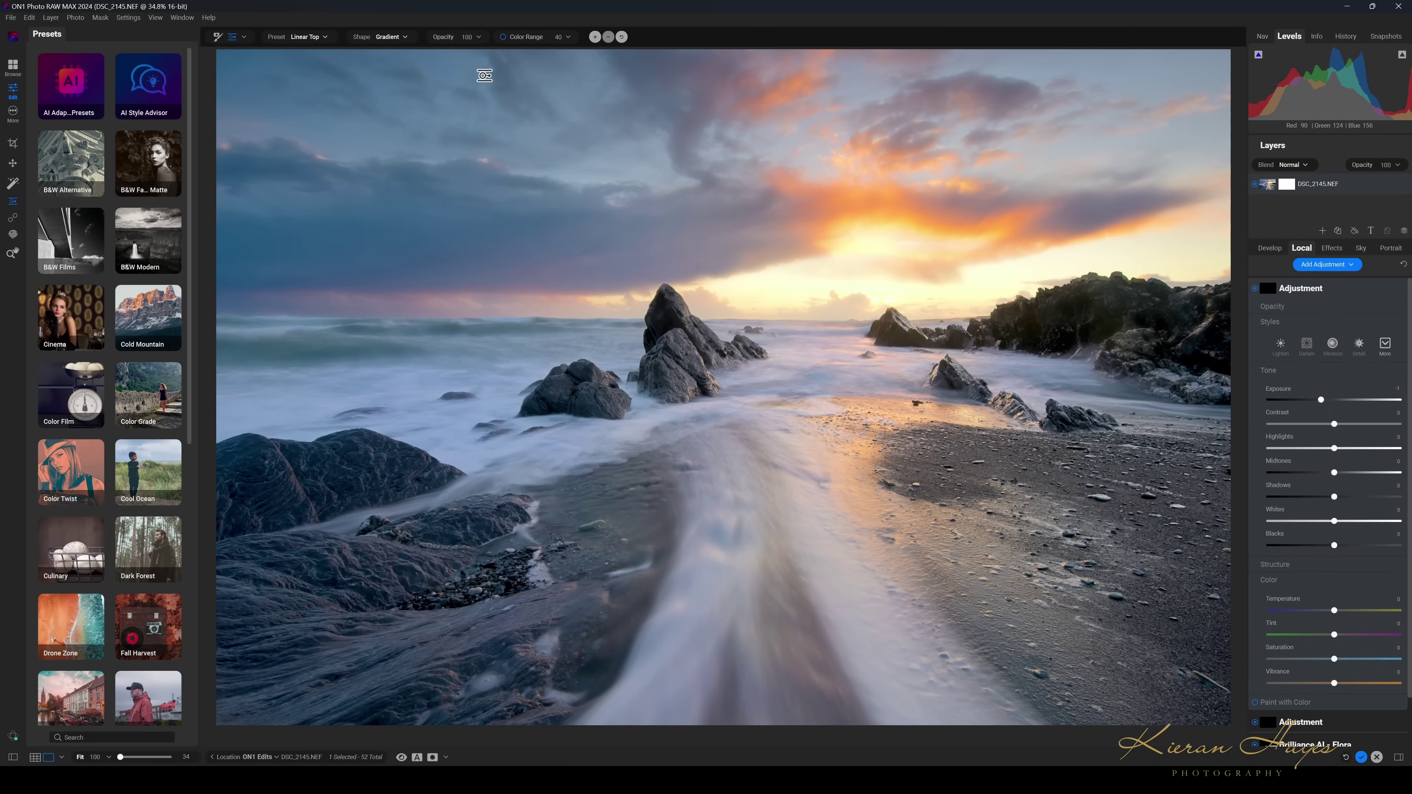
left_click_drag(644, 240, 670, 369)
left_click_drag(659, 472, 662, 417)
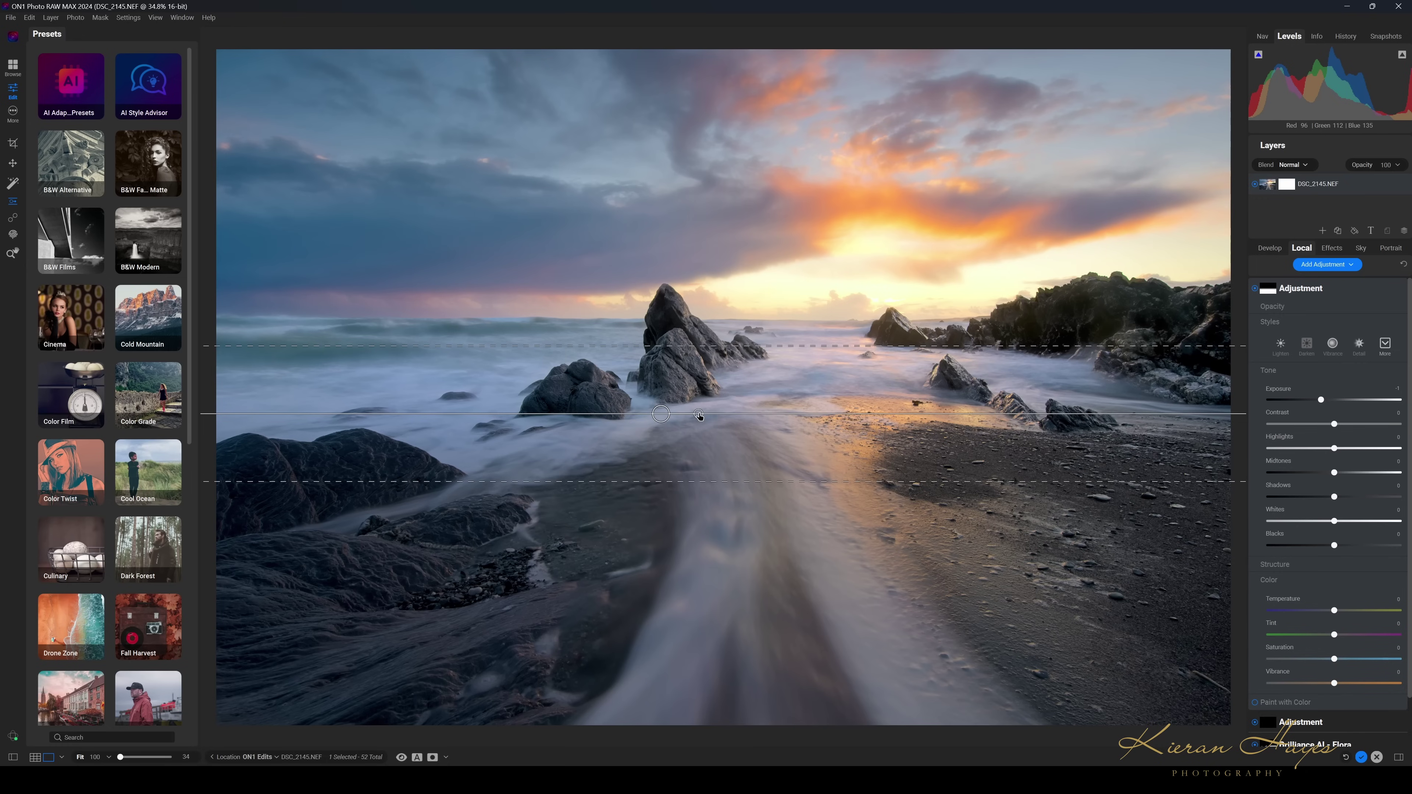
mouse_move(698, 415)
left_mouse_down()
mouse_move(661, 378)
mouse_move(715, 405)
mouse_move(714, 435)
mouse_move(716, 422)
left_mouse_up()
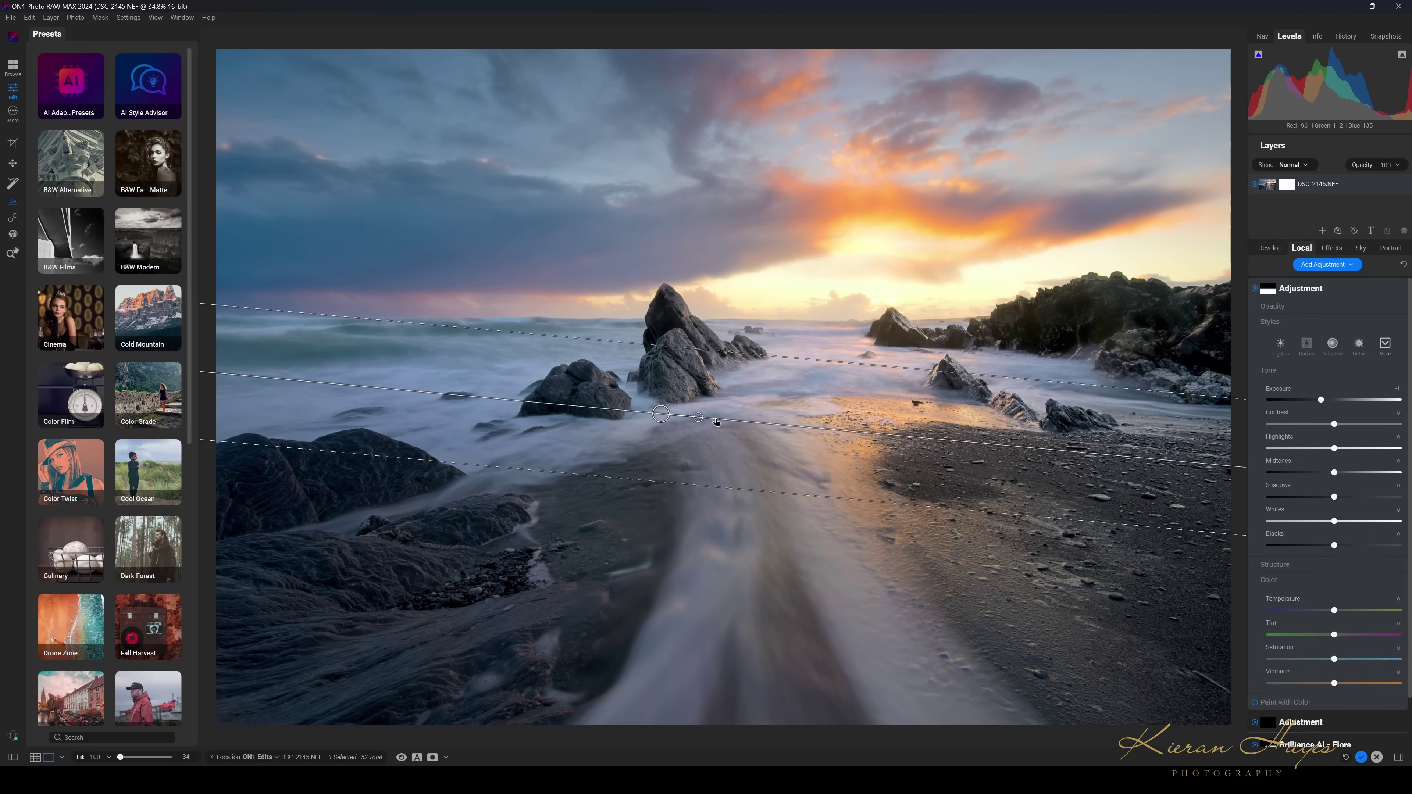
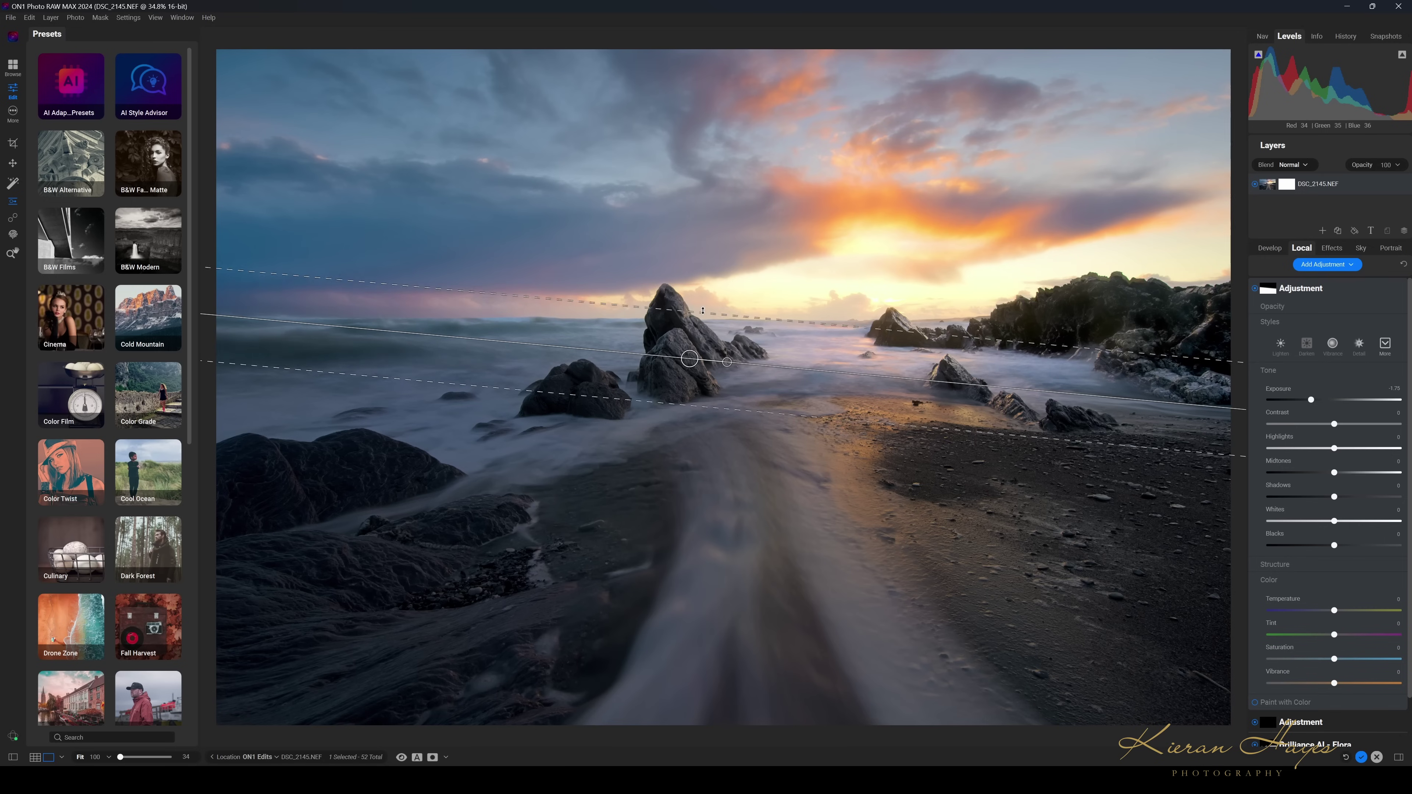
Reshape the gradient mask into a wide, gently tilted transition along the shoreline, and set the adjustment's exposure to -0.75
left_click_drag(727, 238, 735, 221)
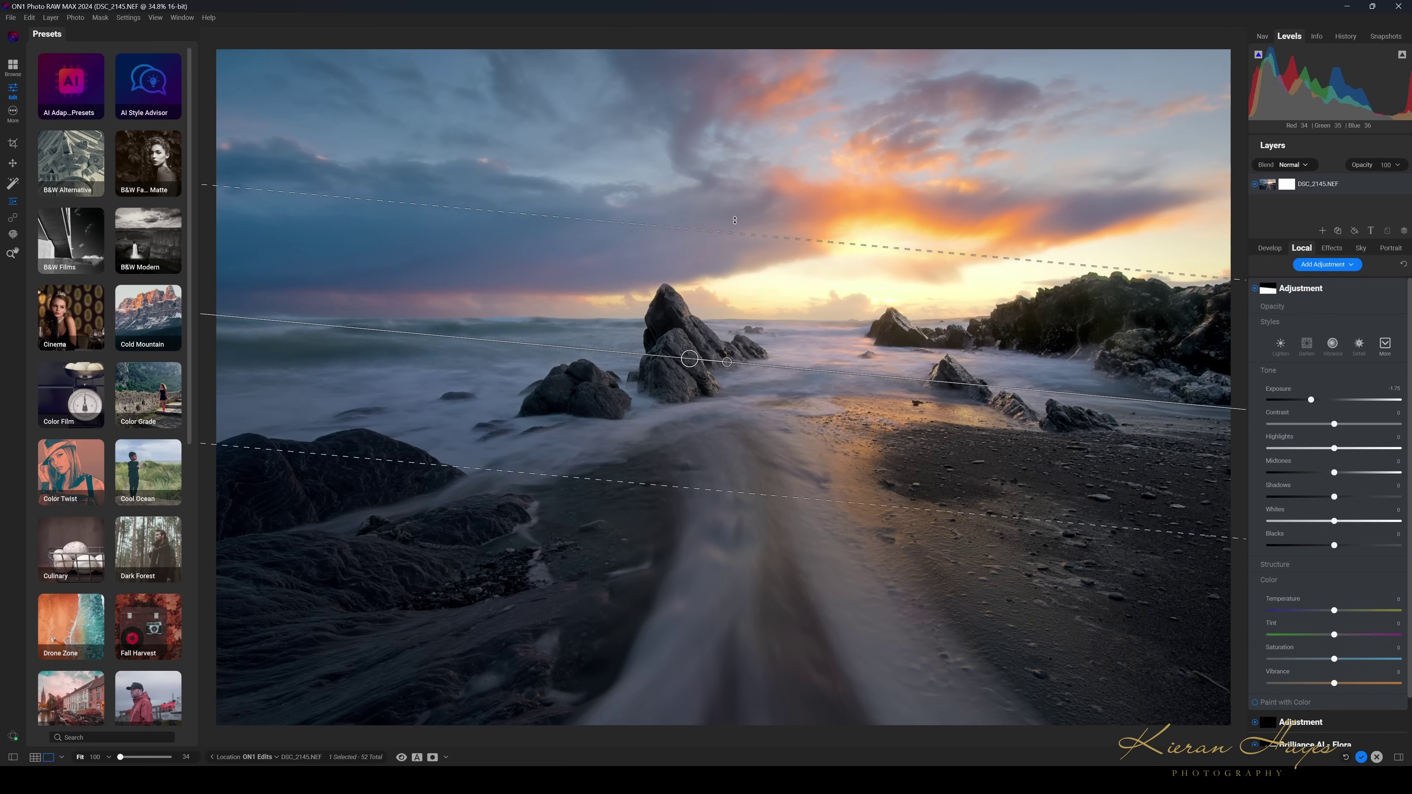
left_click_drag(755, 160, 756, 125)
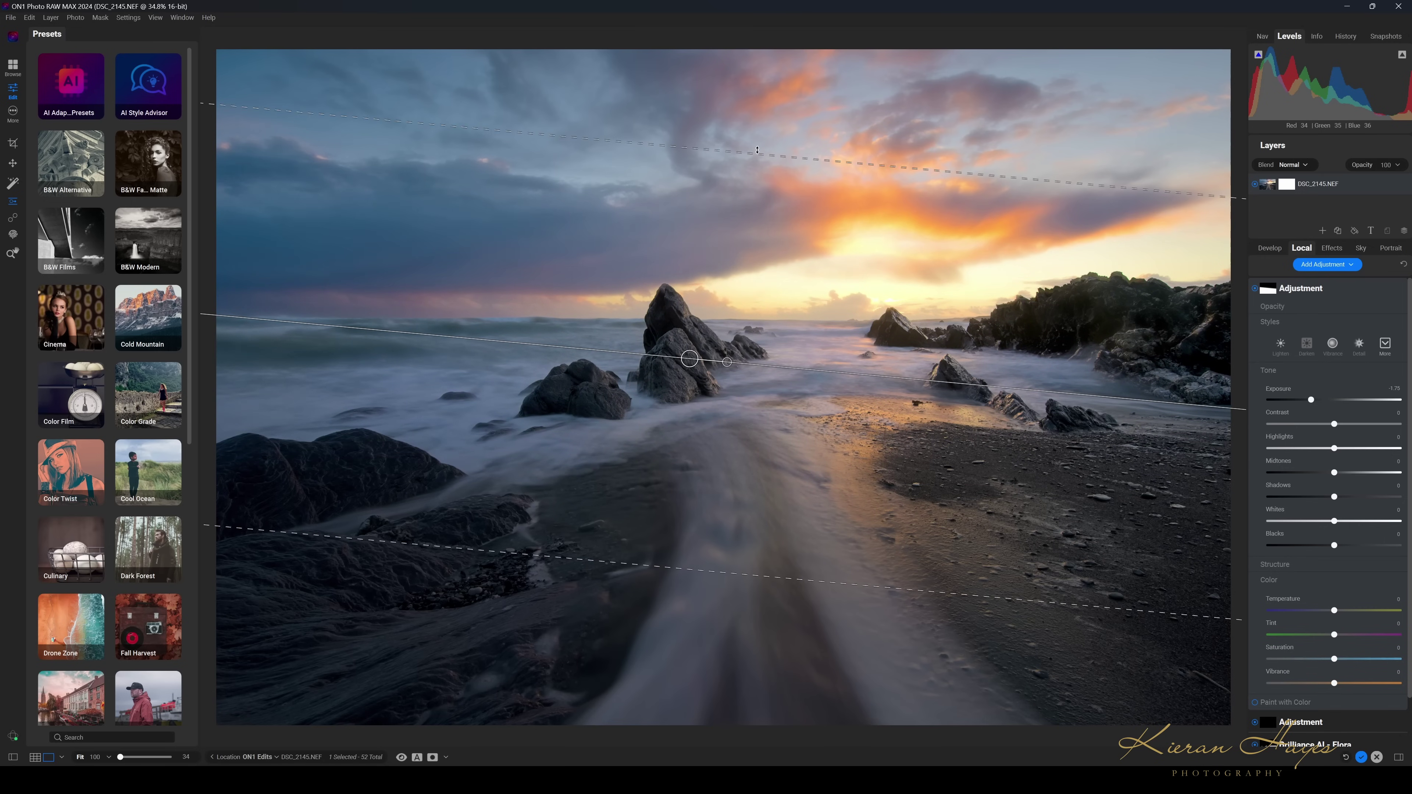
left_click_drag(690, 359, 662, 430)
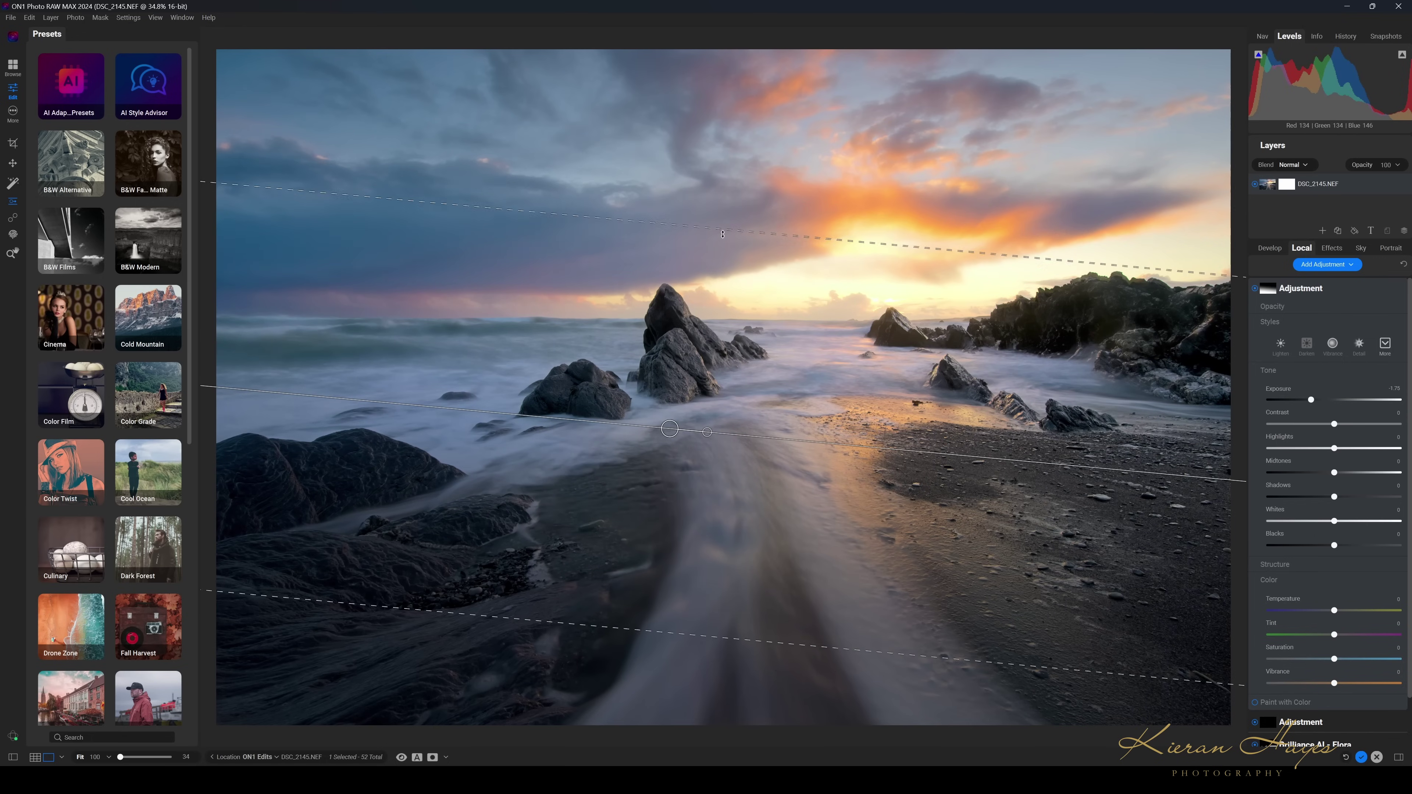
left_click_drag(710, 297, 711, 303)
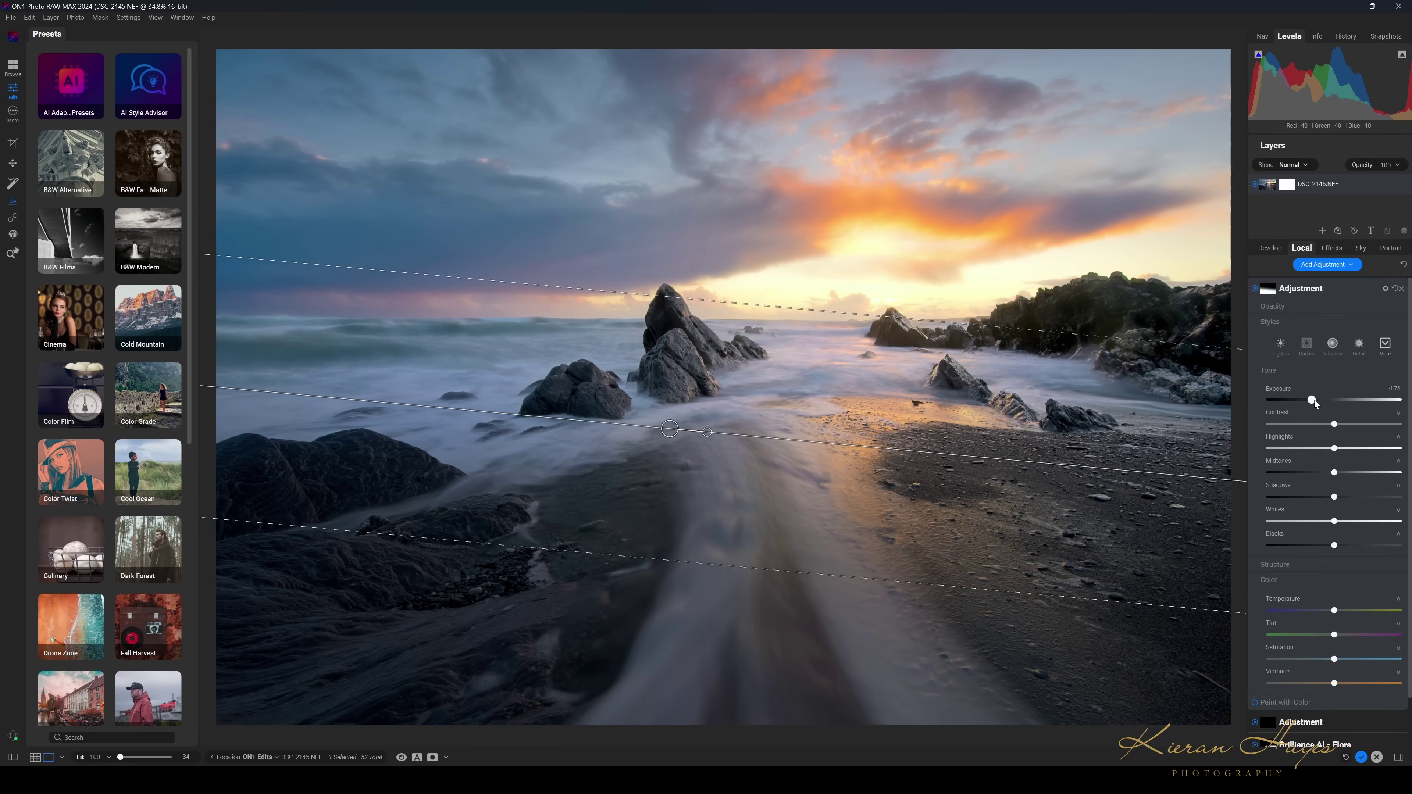
left_click_drag(1315, 399, 1324, 399)
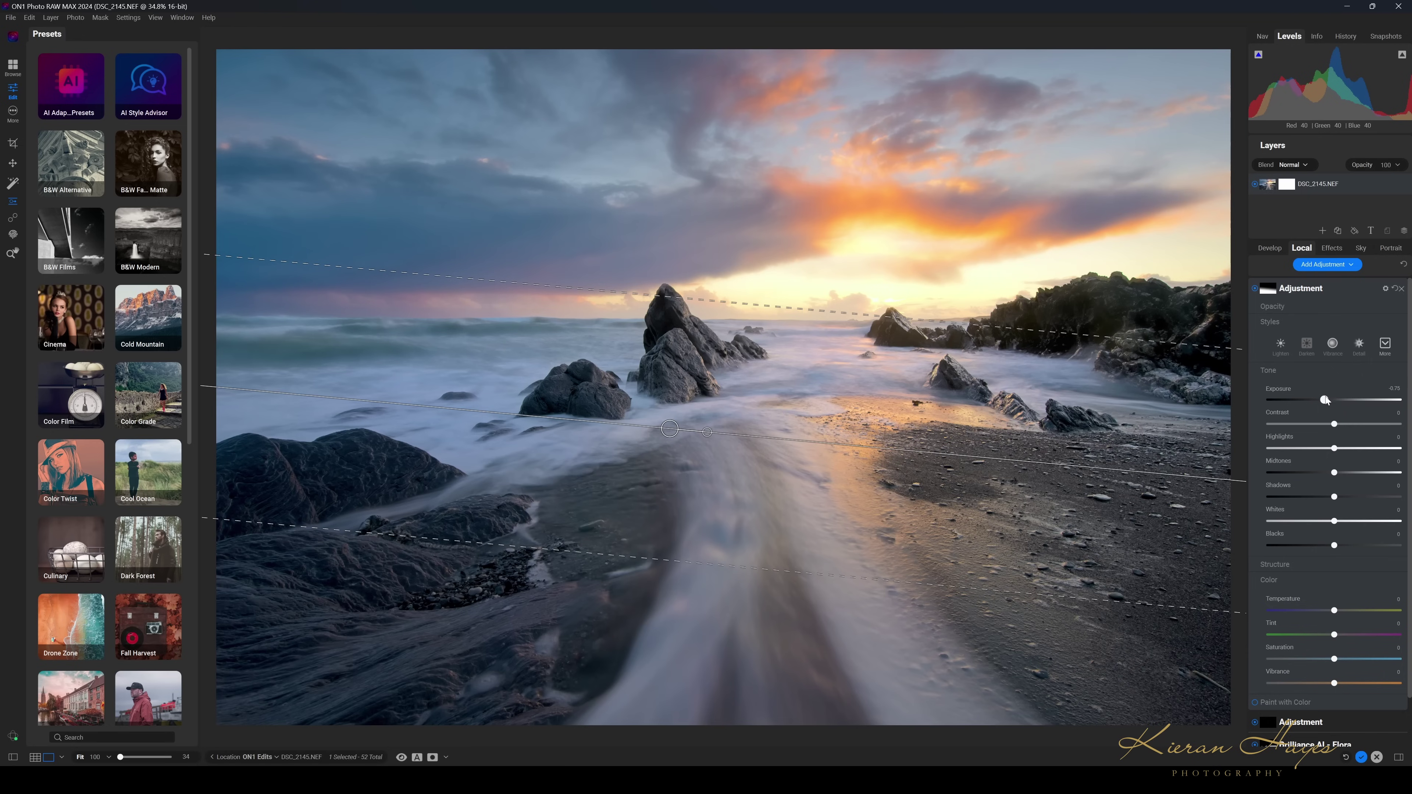
left_click_drag(707, 433, 710, 426)
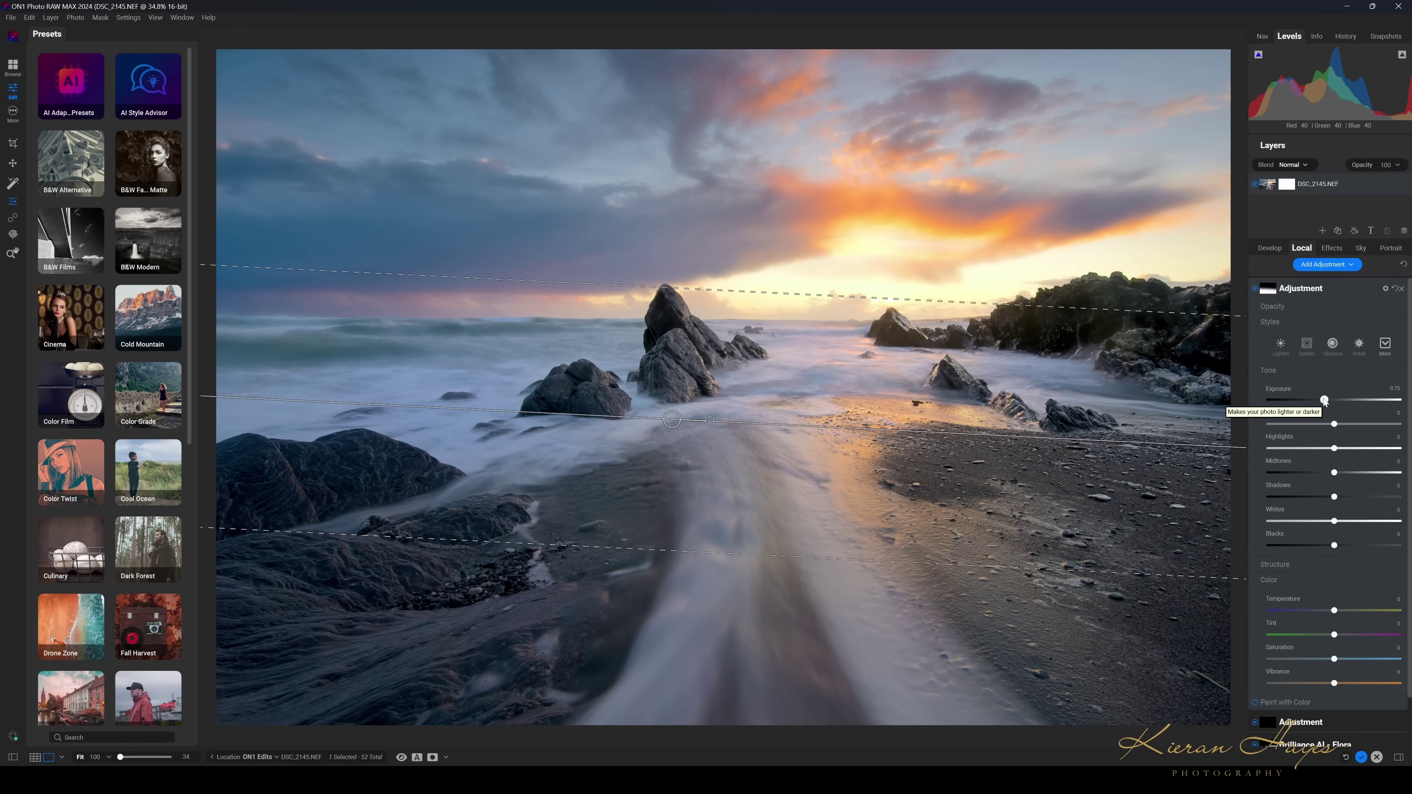
Reset the gradient adjustment's exposure to 0 and lower its shadows to -17
double_click(1324, 399)
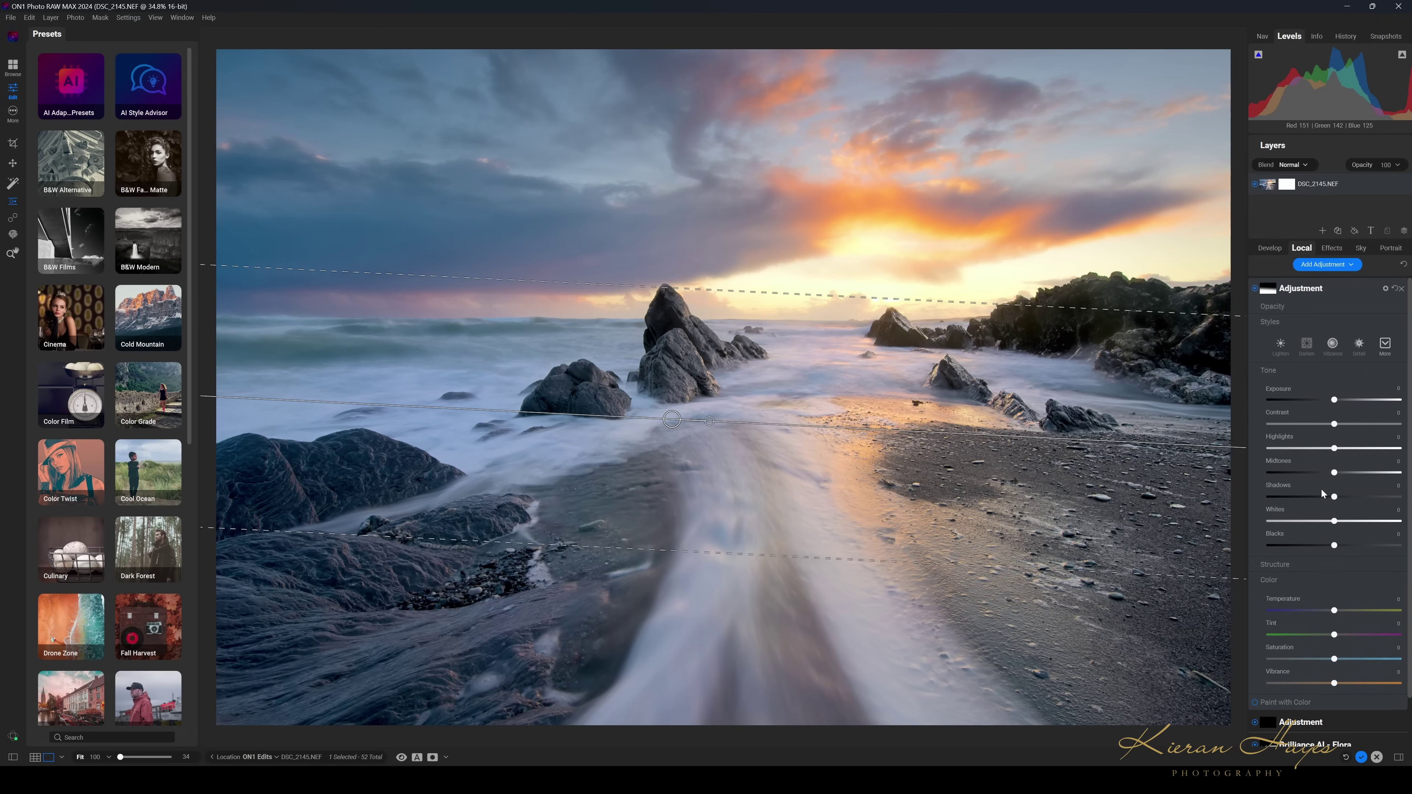
mouse_move(1332, 498)
left_mouse_down()
mouse_move(1239, 499)
mouse_move(1323, 499)
left_mouse_up()
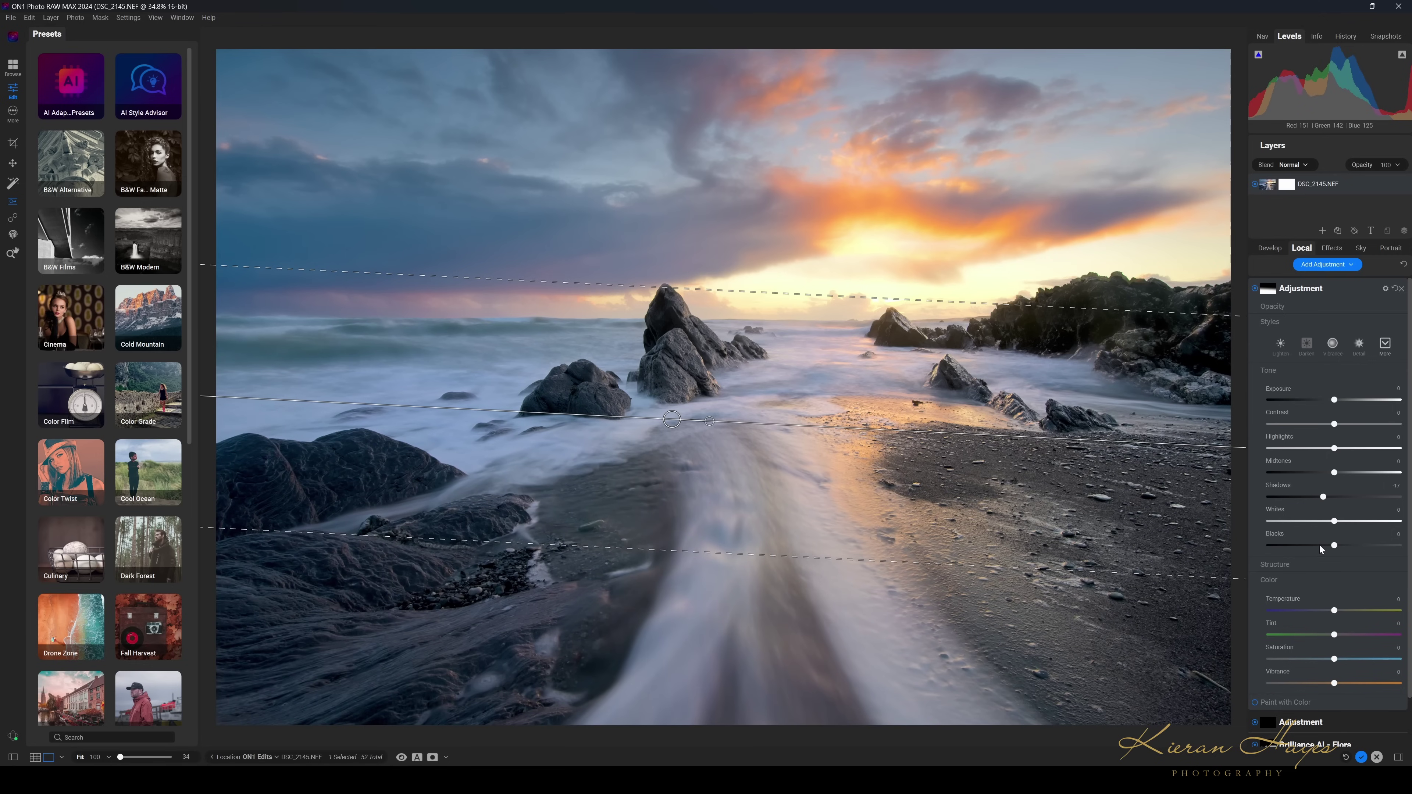
Lower the shoreline gradient adjustment's blacks to about -11, raise its exposure slightly, and check the photo without the mask overlay
left_click_drag(1335, 548, 1327, 547)
left_click_drag(1335, 402, 1339, 403)
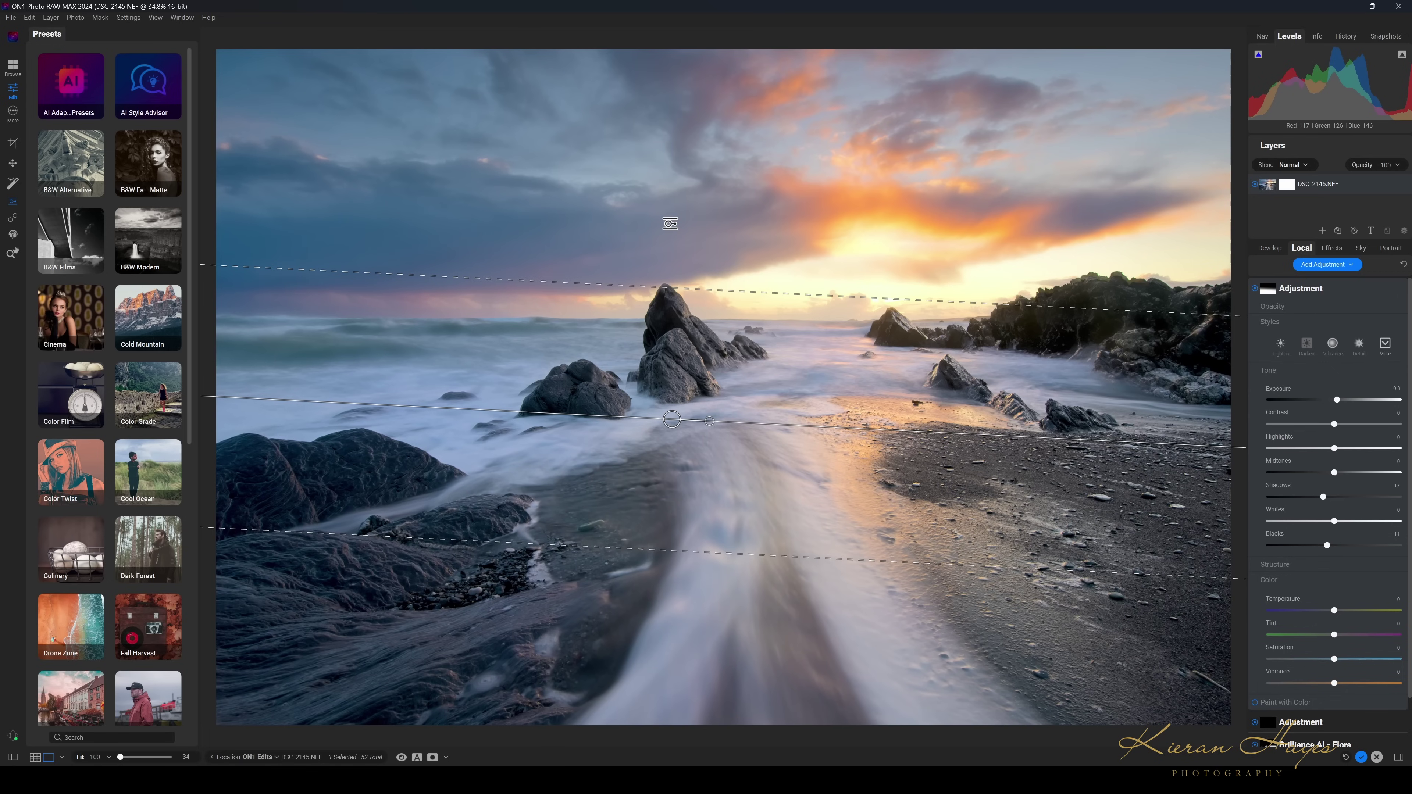
left_click(1265, 247)
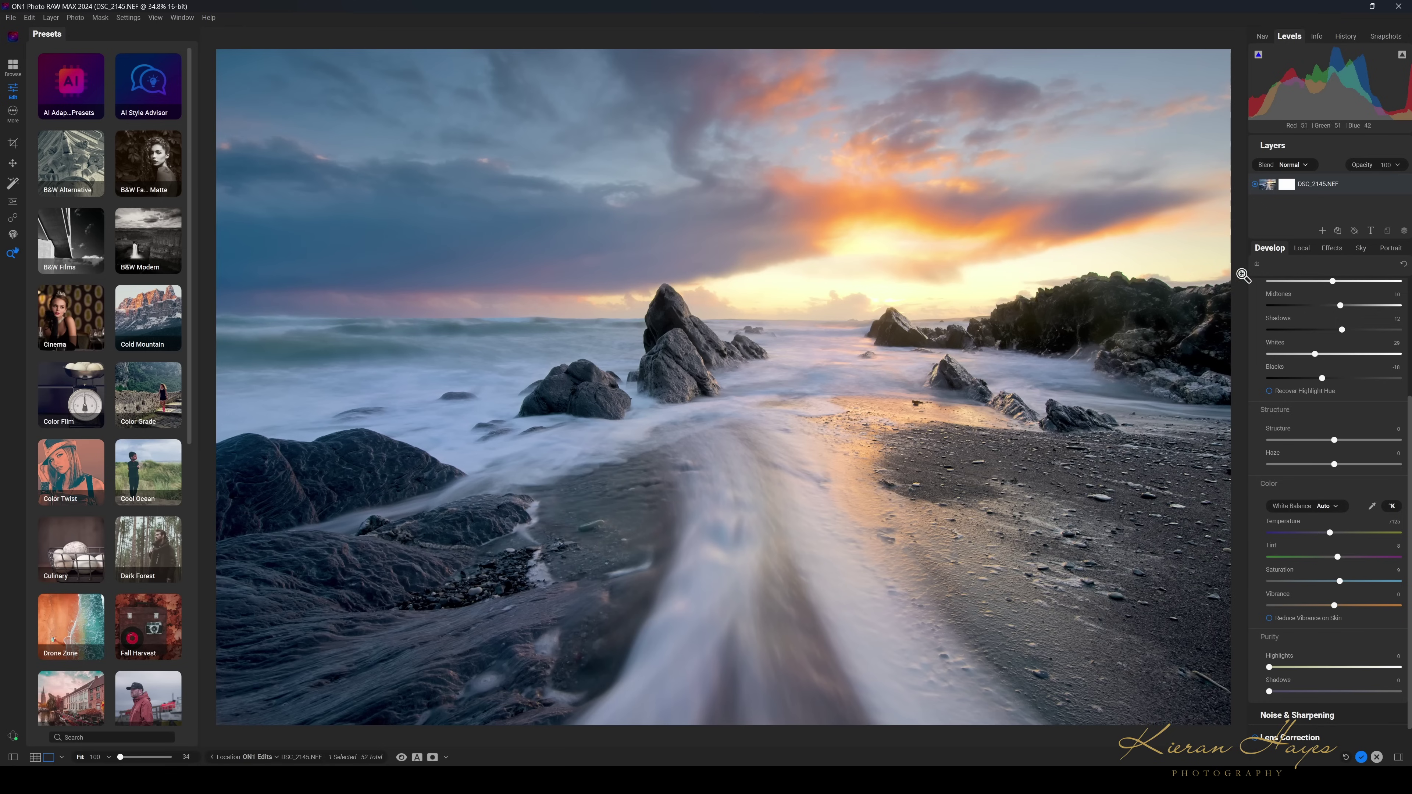
left_click(1302, 248)
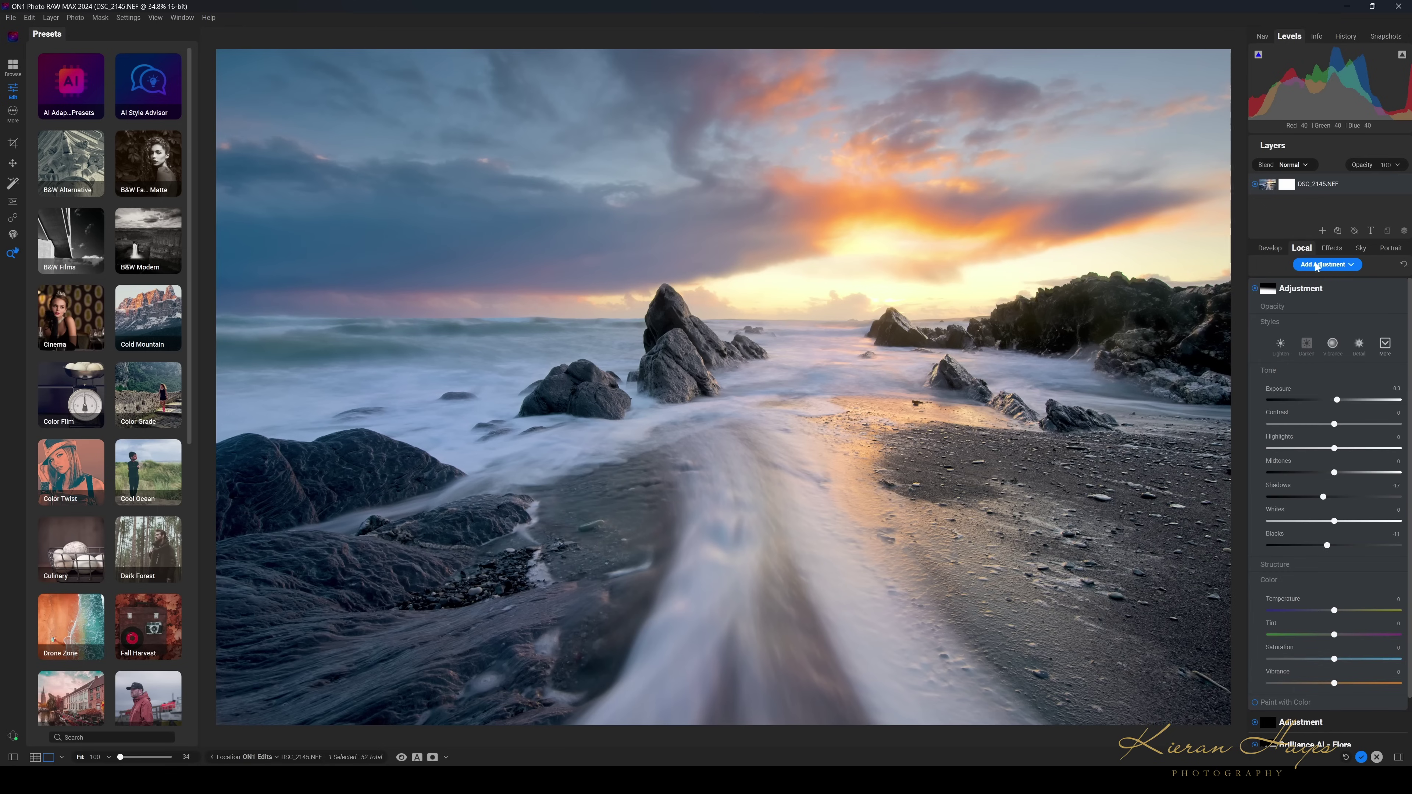
Add a new local adjustment and mask it with a Linear Top gradient across the upper sky, tilted slightly upward to the right
left_click(1320, 265)
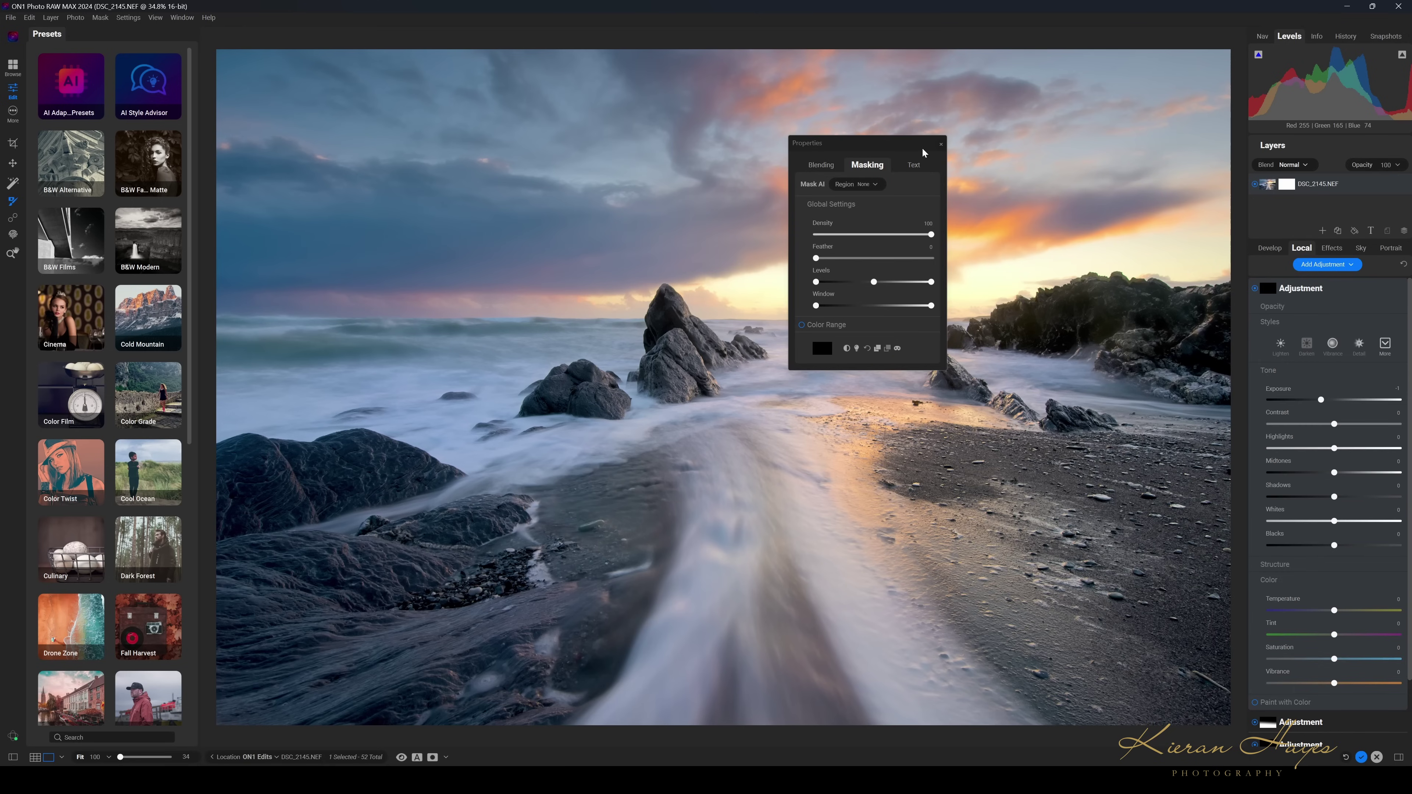
left_click(941, 144)
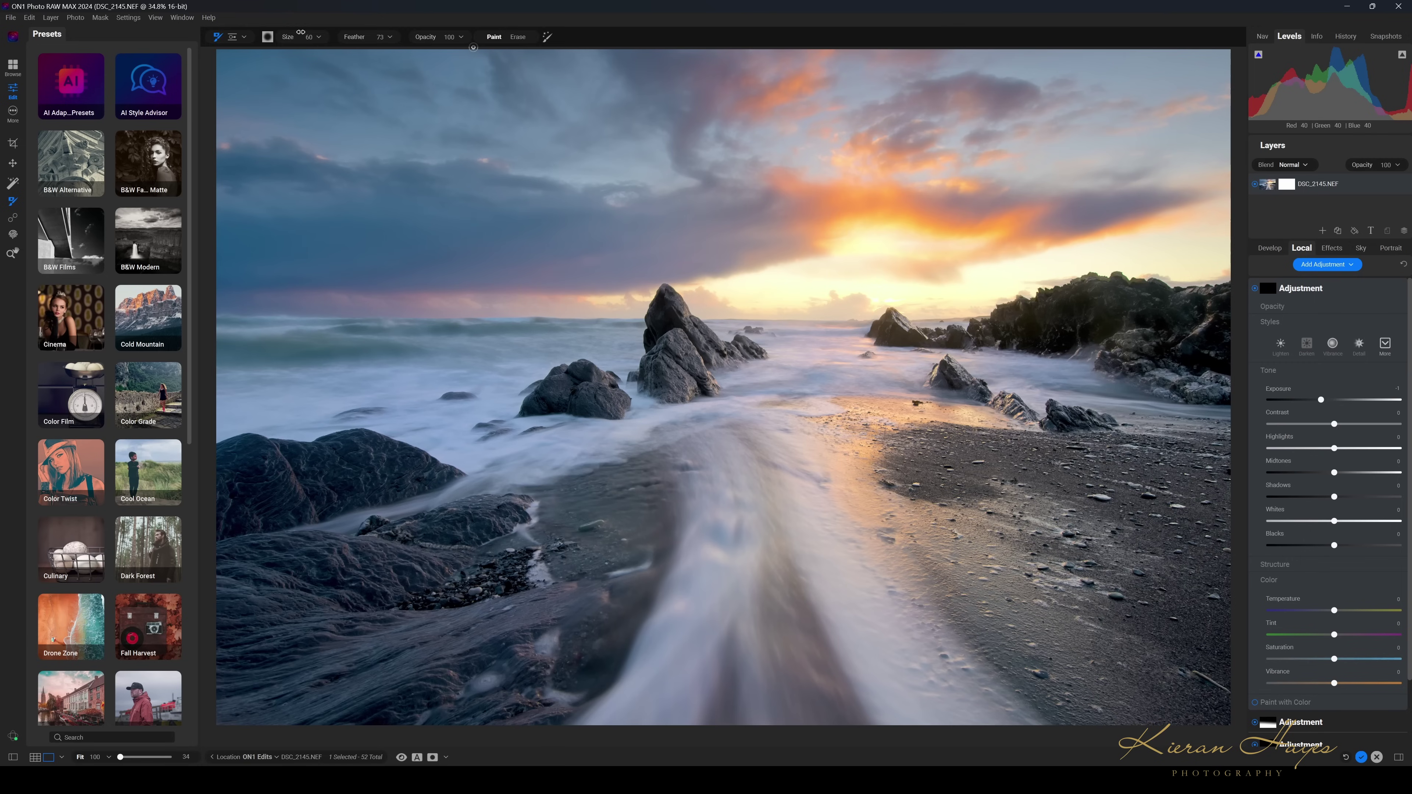
left_click(234, 37)
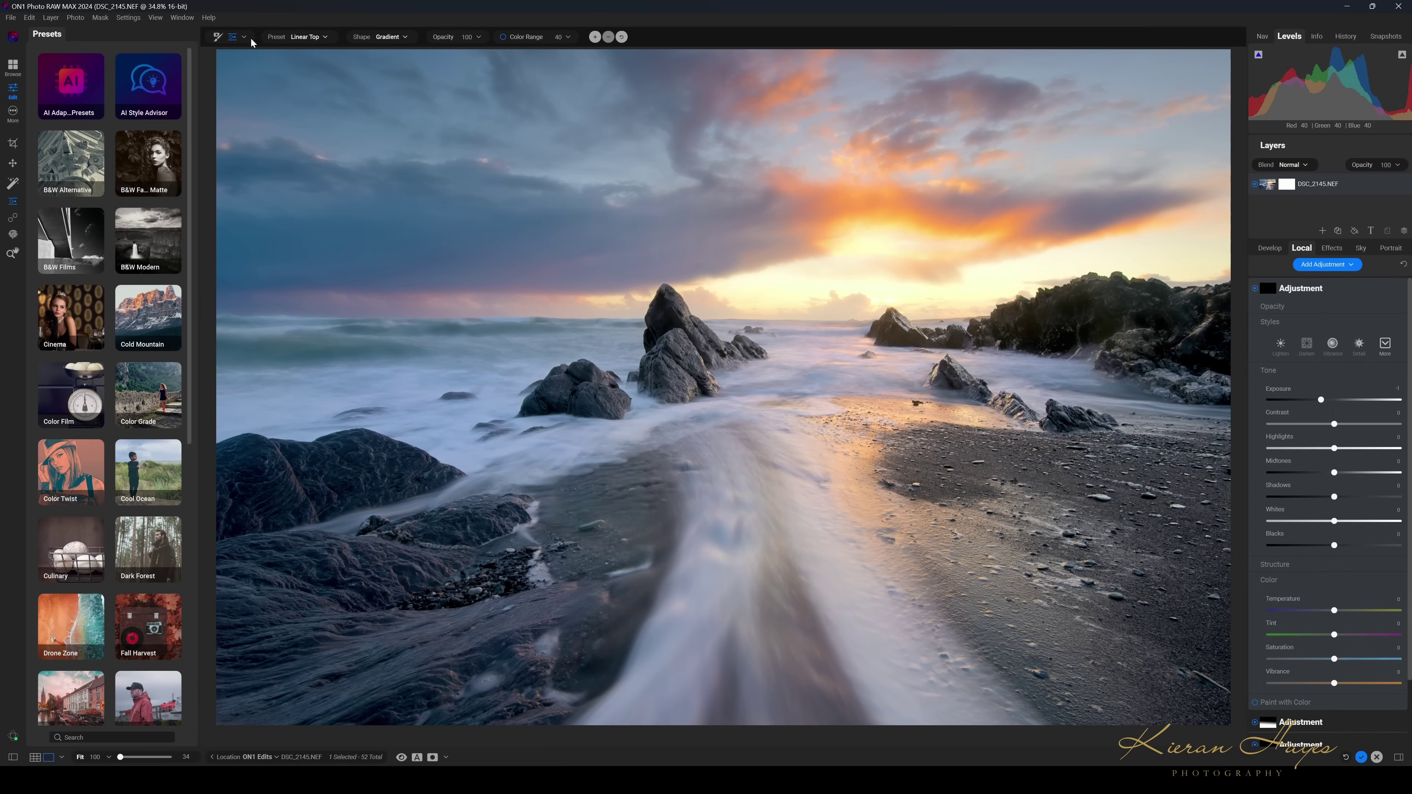
mouse_move(575, 78)
left_mouse_down()
mouse_move(570, 151)
mouse_move(608, 183)
mouse_move(477, 194)
mouse_move(404, 181)
mouse_move(369, 151)
left_mouse_up()
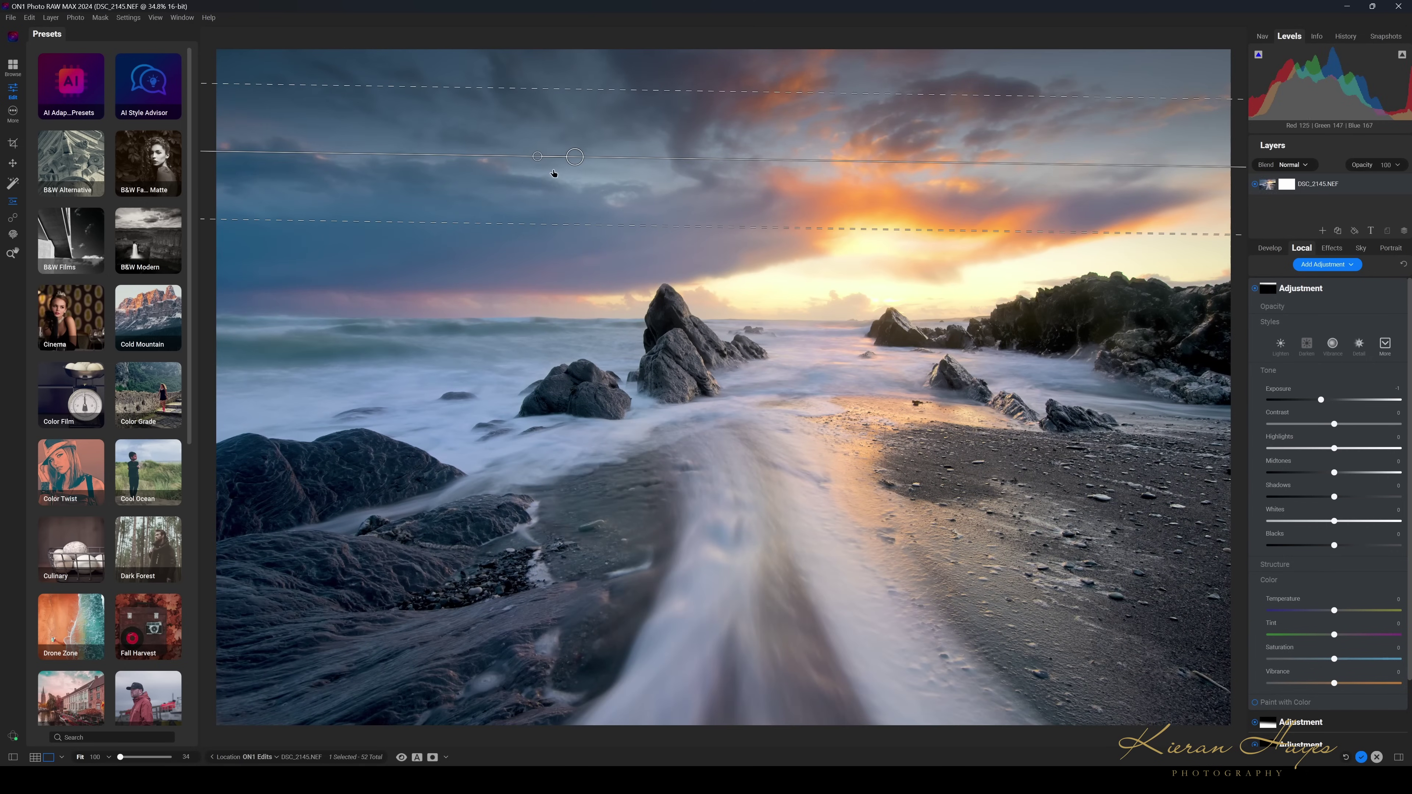
left_click_drag(584, 87, 583, 92)
left_click_drag(567, 159, 657, 157)
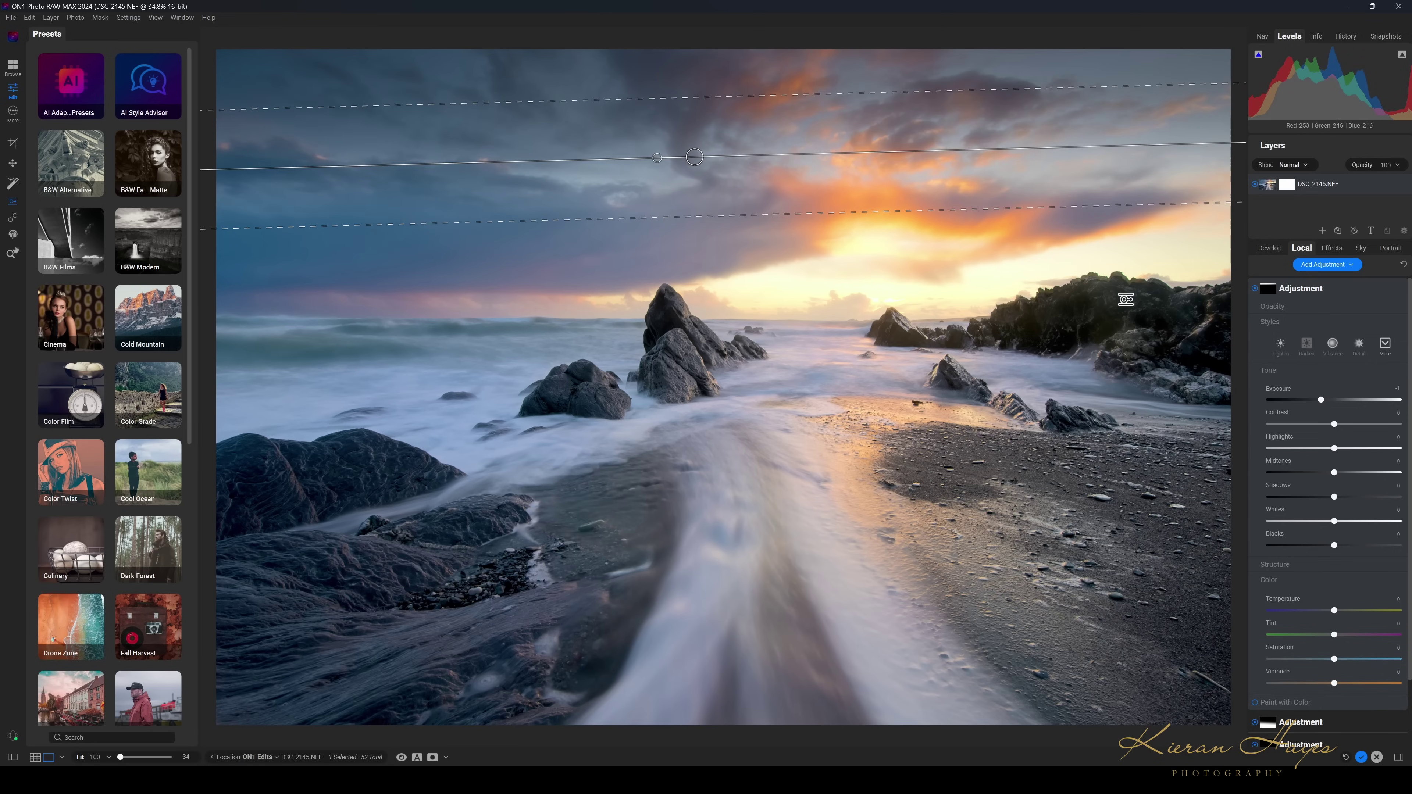
Reset the sky gradient adjustment's exposure to 0, cool its temperature to about -30, and check the photo without the mask overlay
double_click(1321, 401)
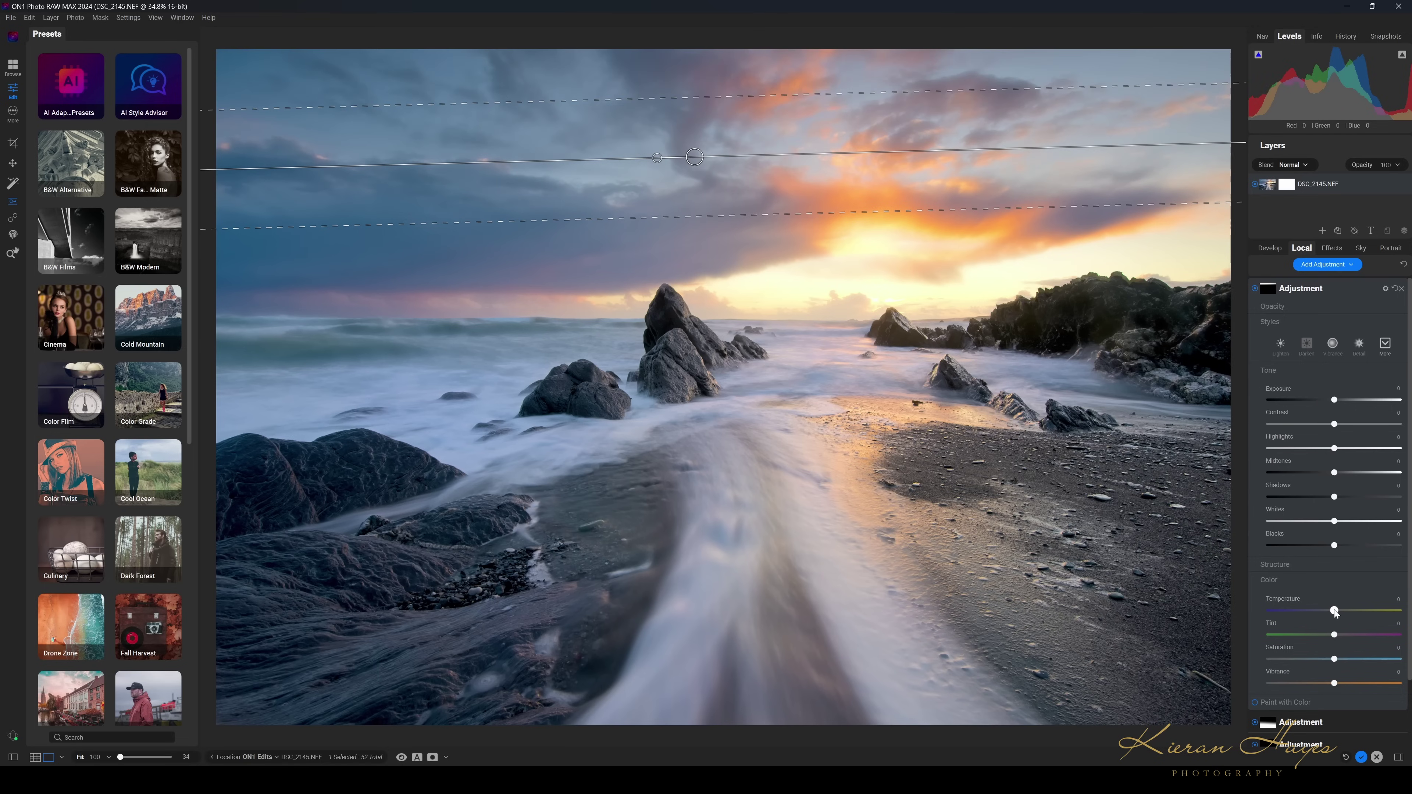
left_click_drag(1334, 612, 1314, 606)
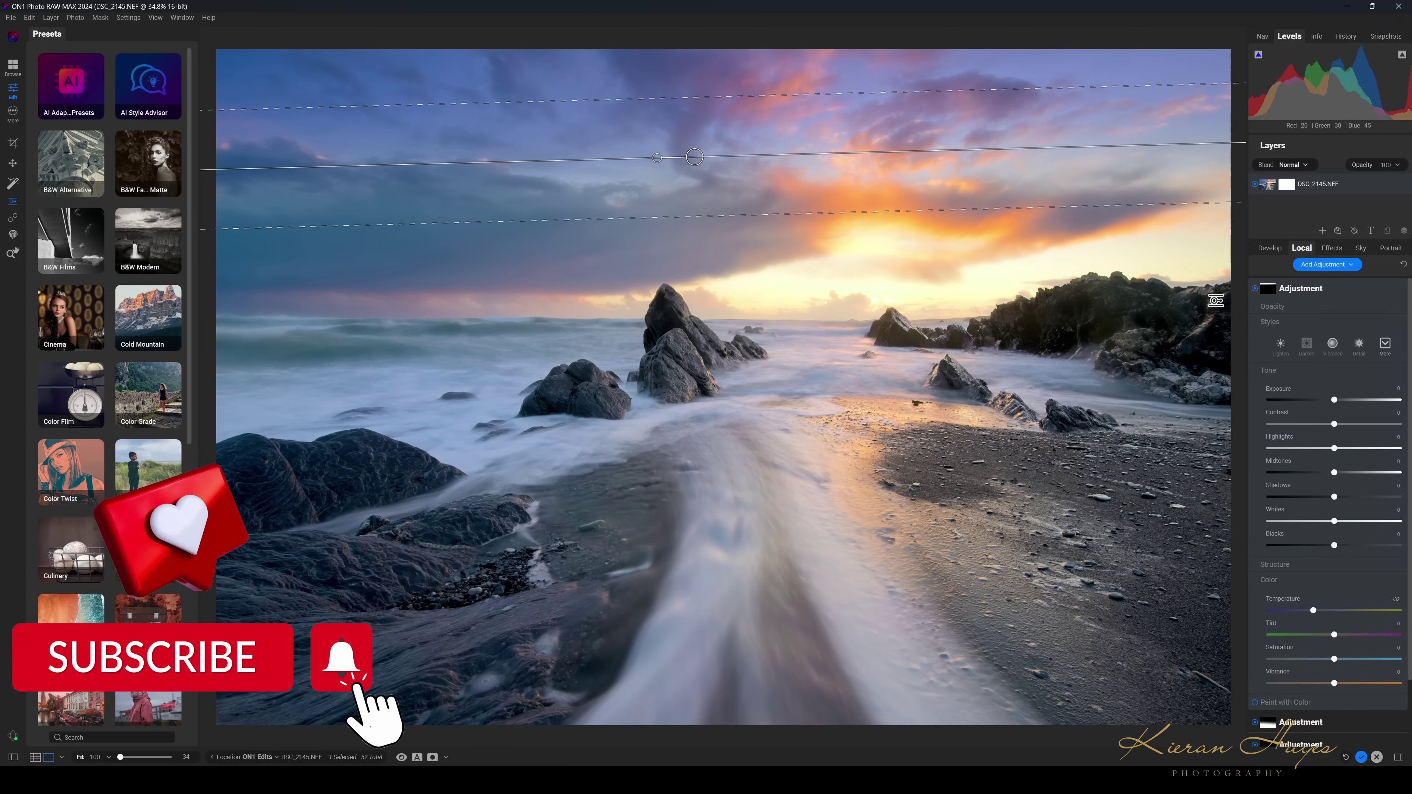
left_click(1267, 248)
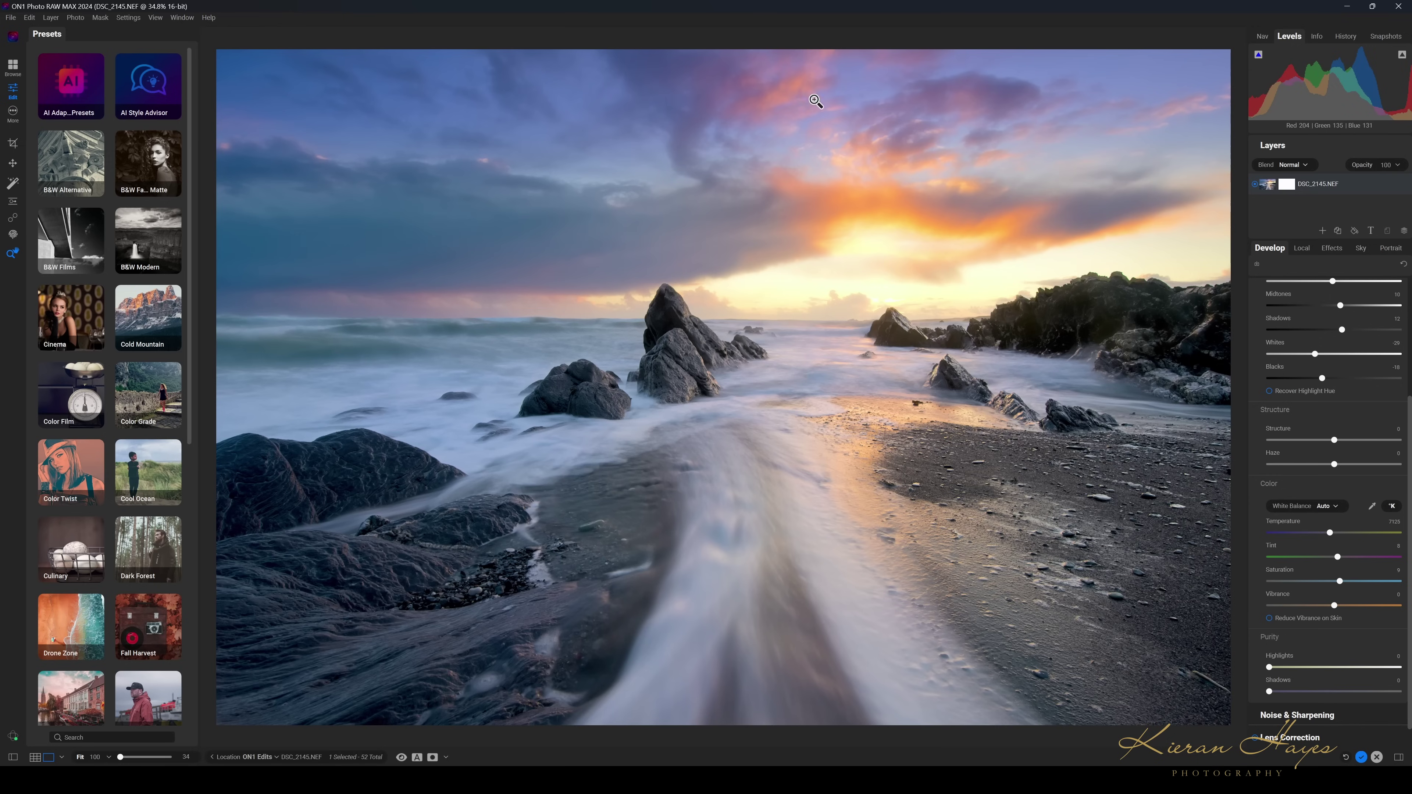
left_click(1303, 248)
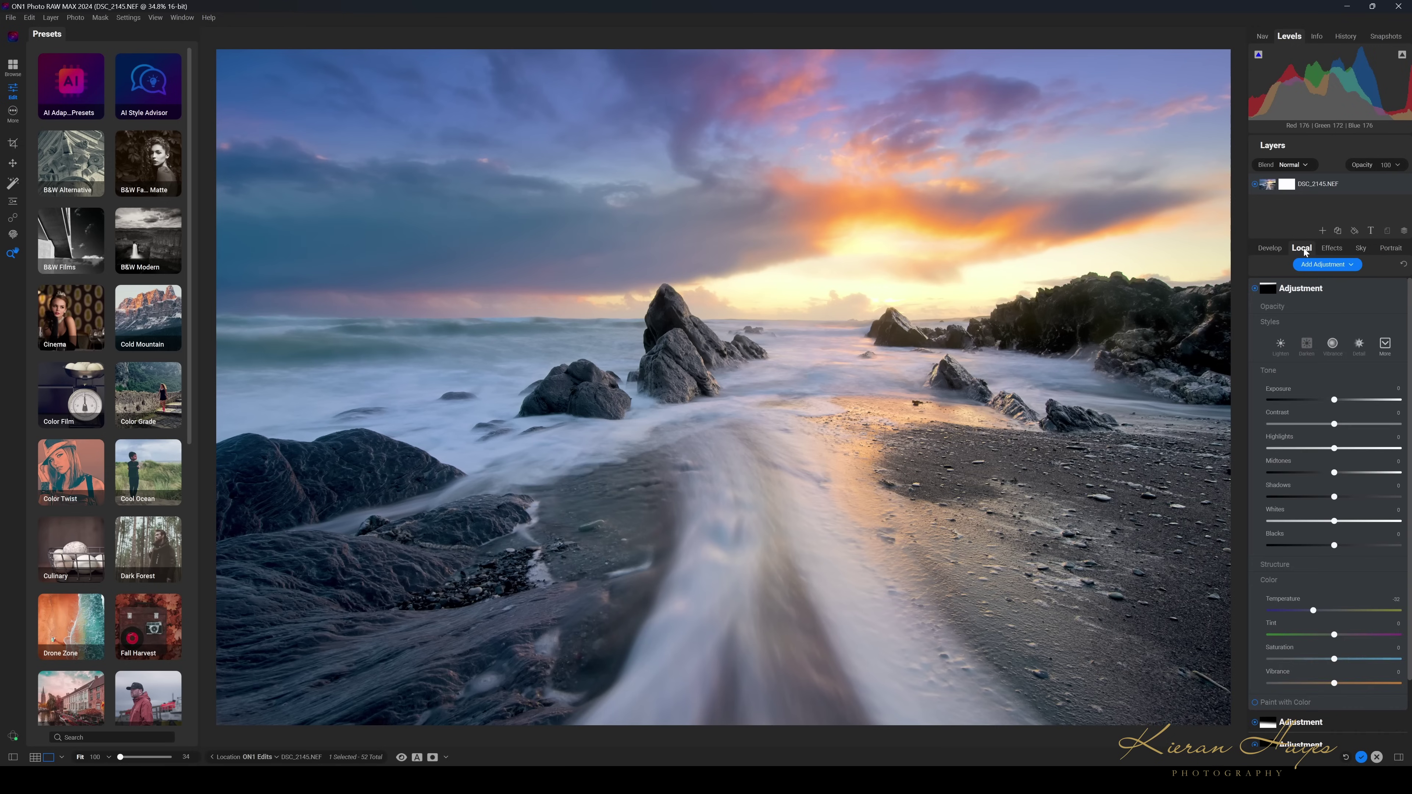
Compare the photo with the sky gradient adjustment off and on, and ease its temperature to about -18
left_click(1255, 288)
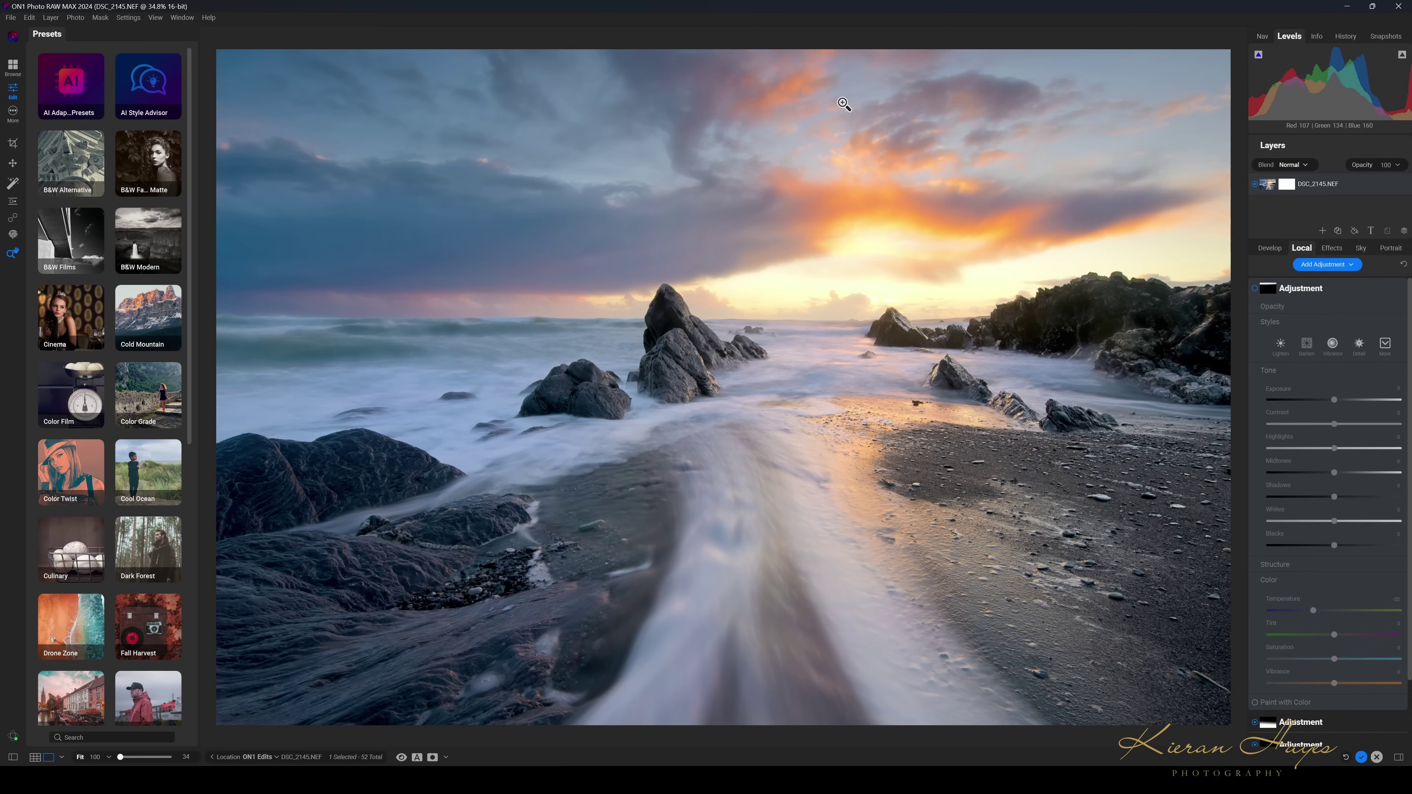
left_click(1255, 288)
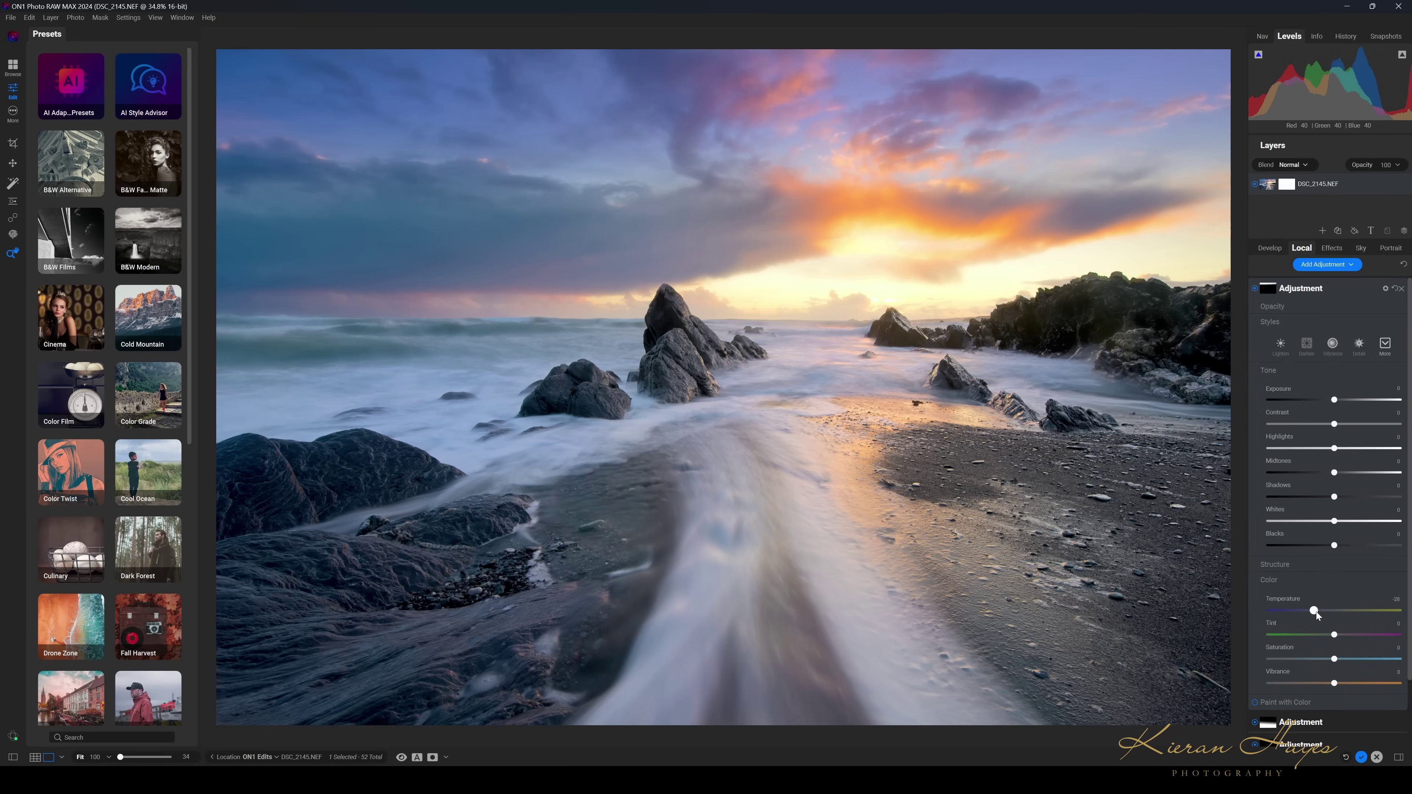
left_click_drag(1316, 611, 1319, 613)
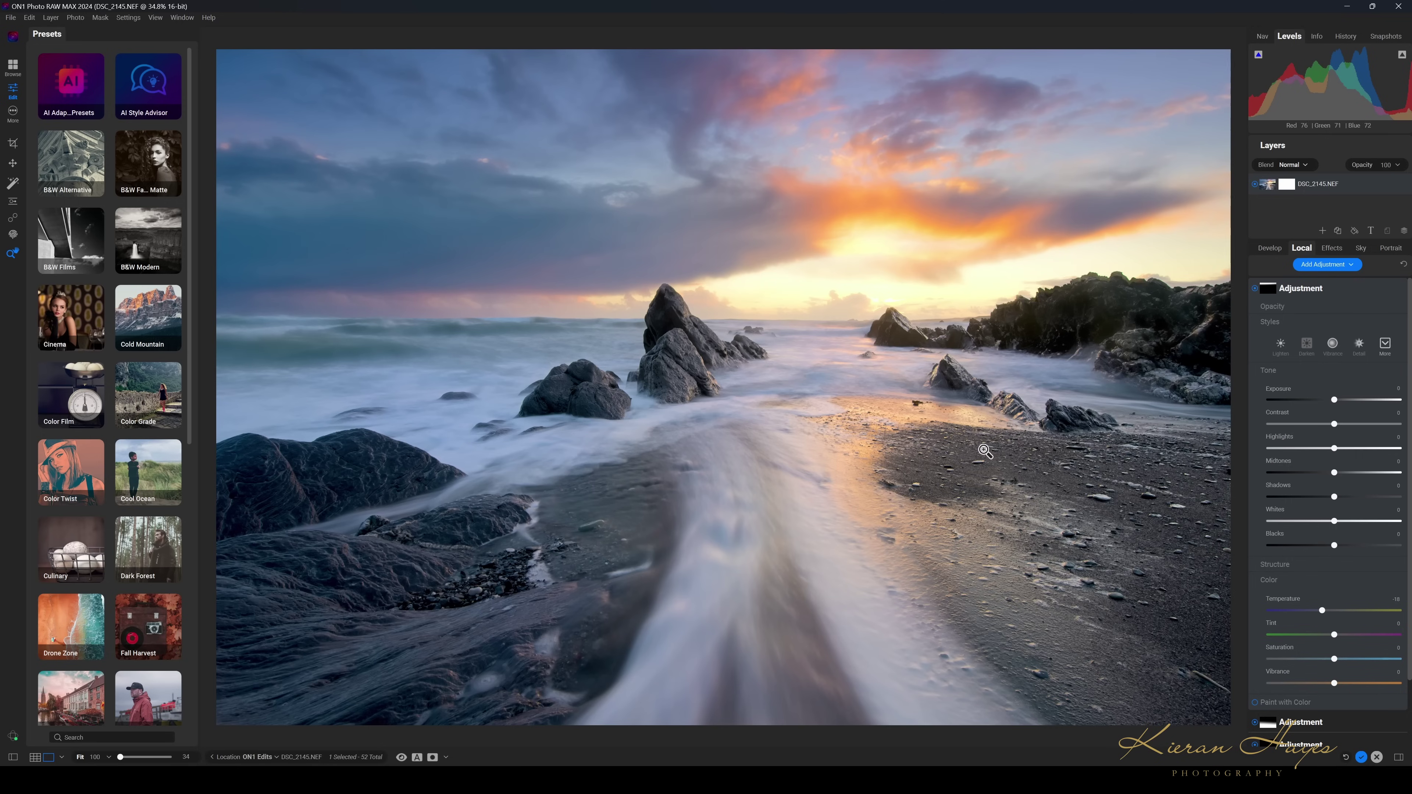
Add another local adjustment and configure its masking brush to size 600, feather 56 and opacity about 58
left_click(1329, 266)
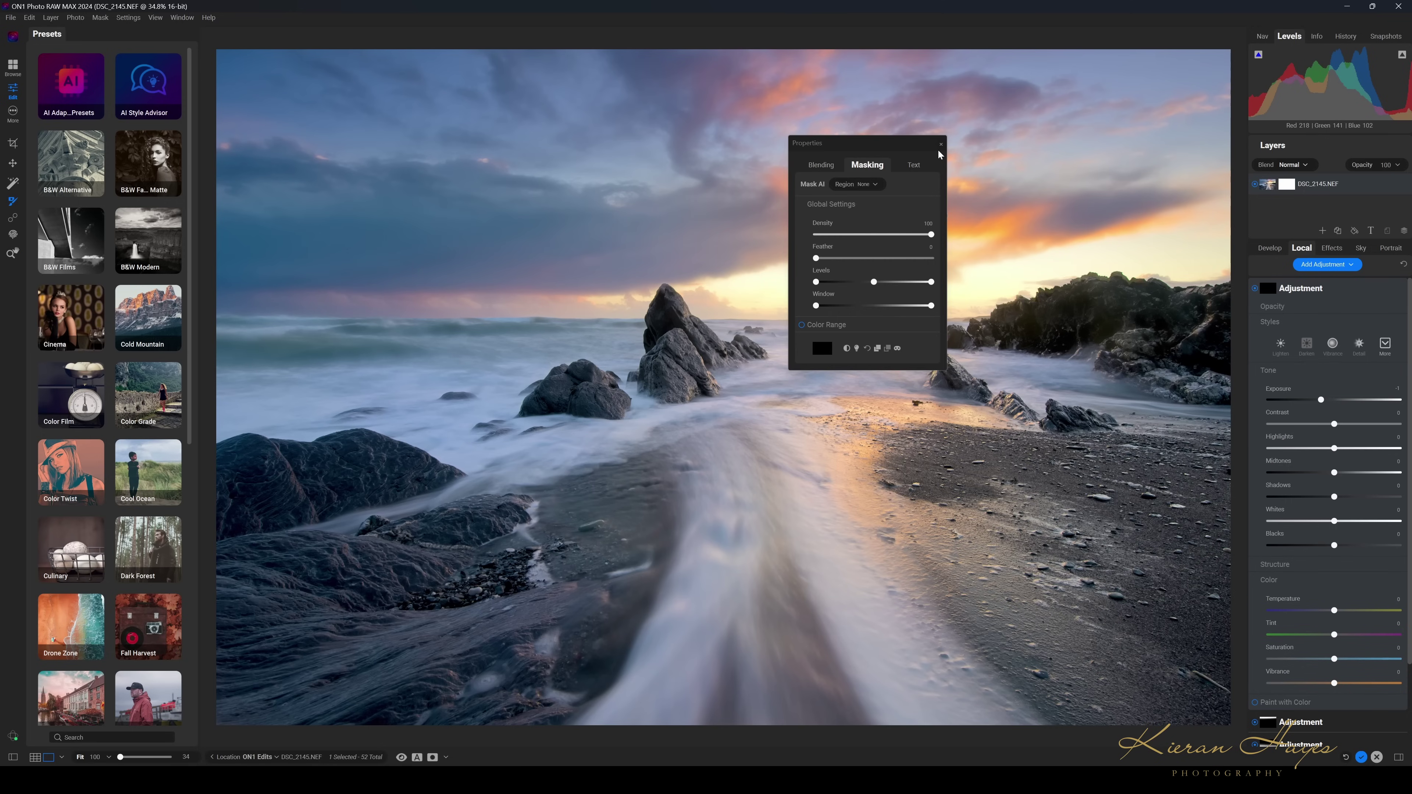
left_click(941, 144)
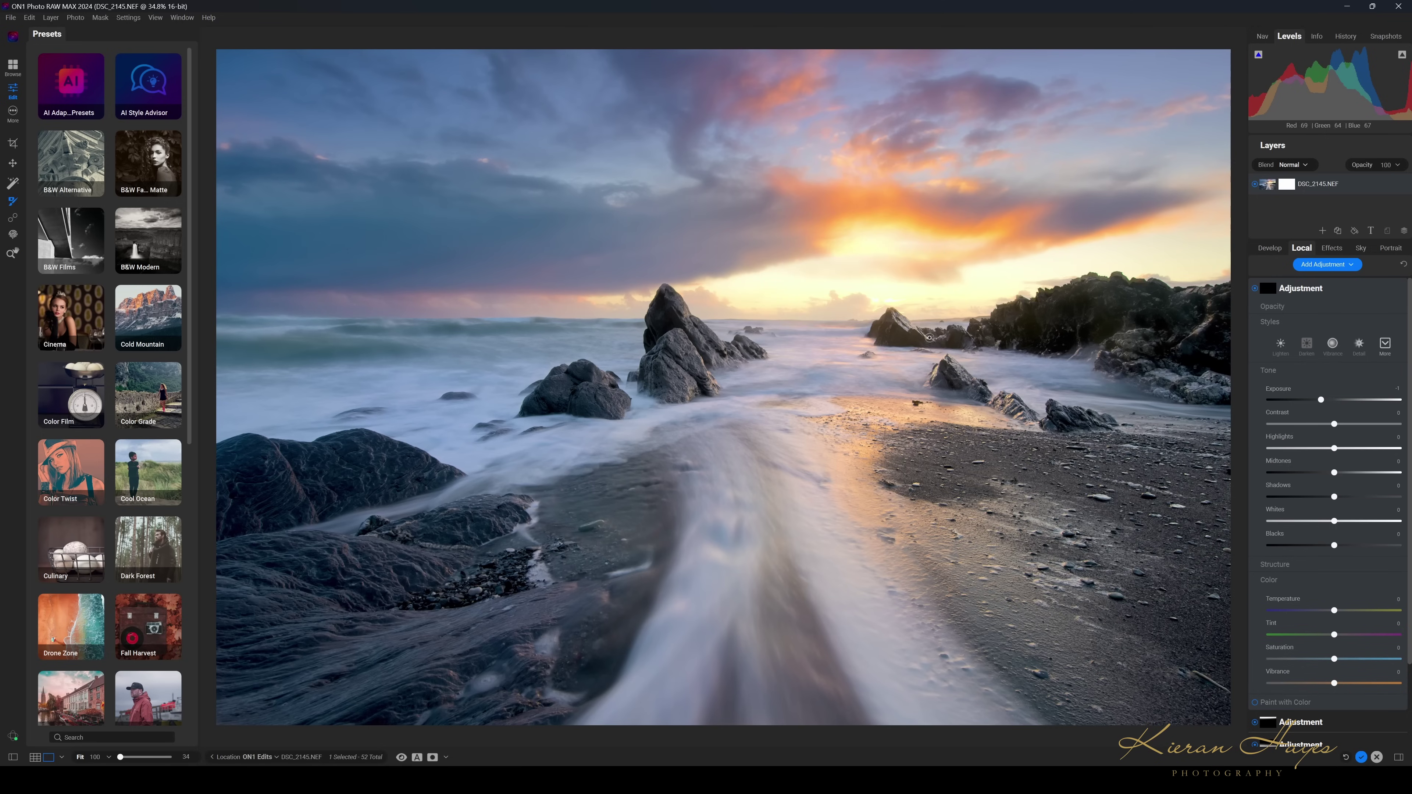
mouse_move(354, 48)
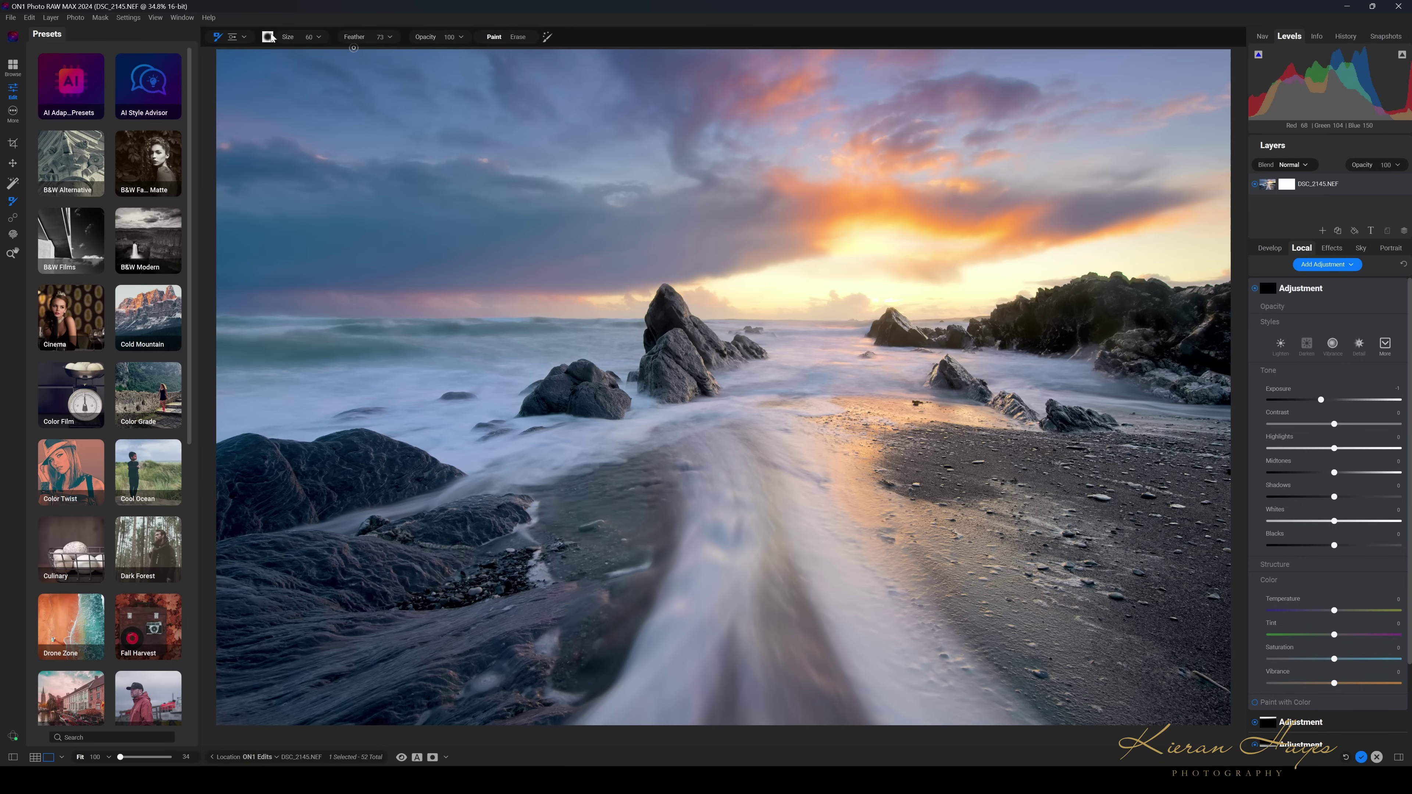
left_click(318, 38)
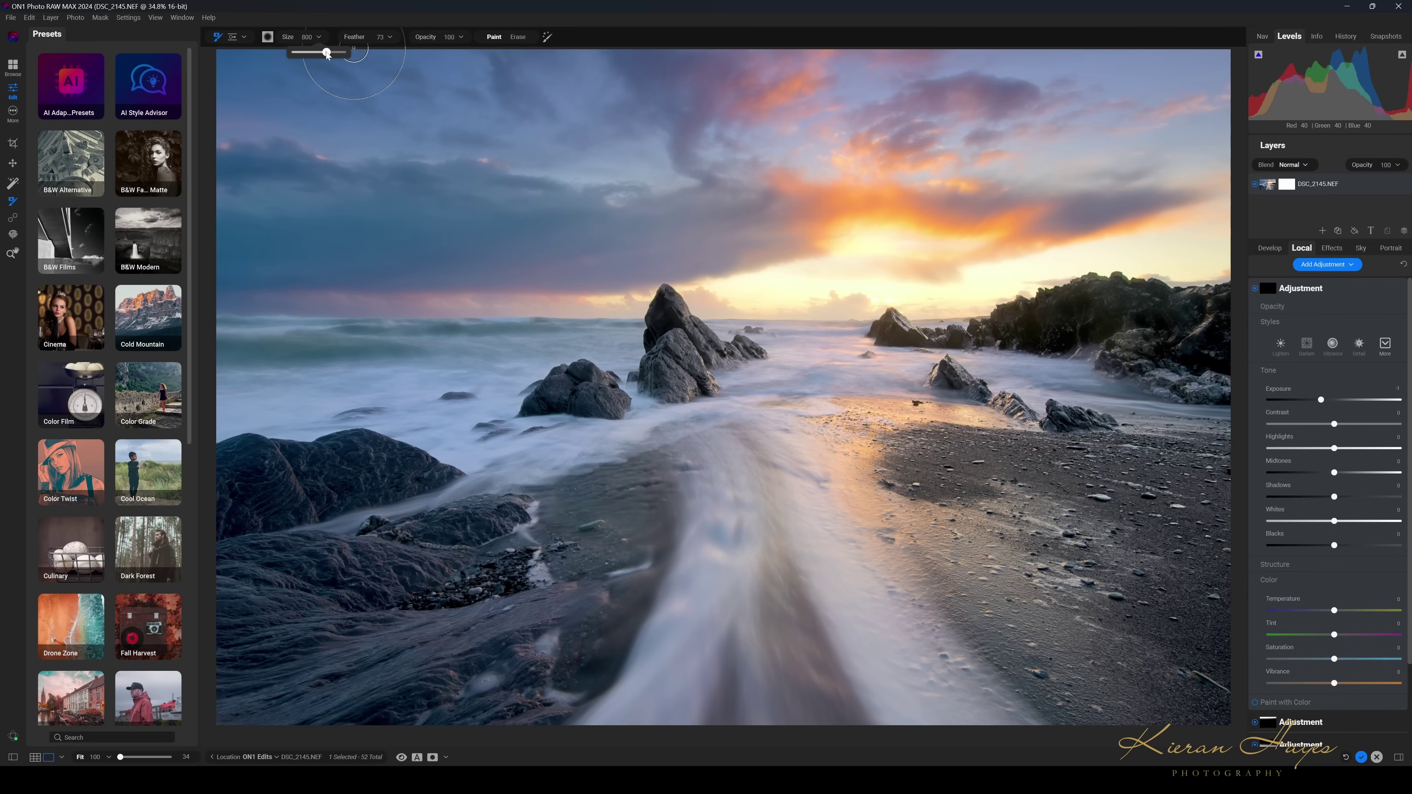
left_click(464, 37)
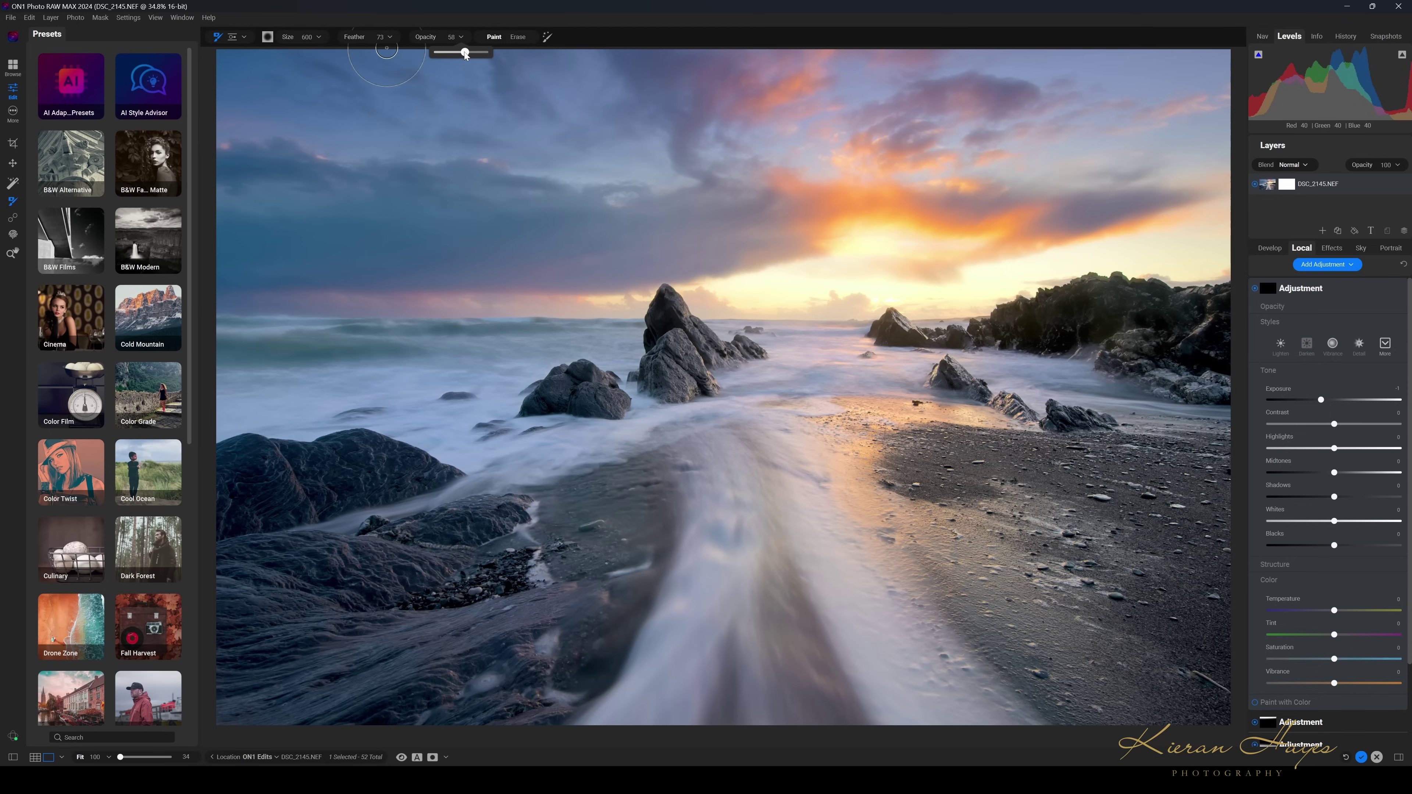
left_click(390, 38)
left_click_drag(403, 52, 397, 53)
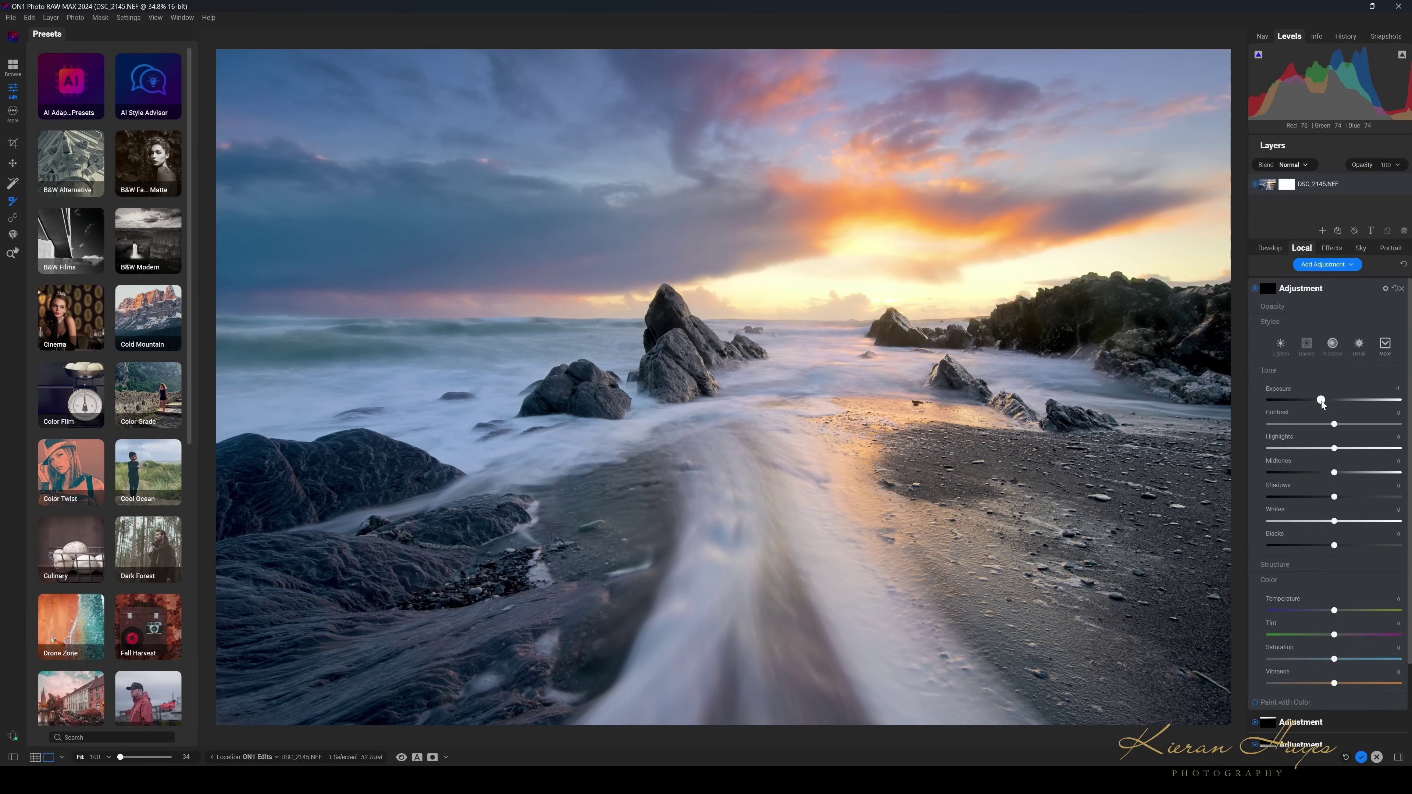
Lower the new adjustment's exposure and paint it over the pebbled beach and the dark wet sand beside the water stream
left_click_drag(1322, 400, 1314, 401)
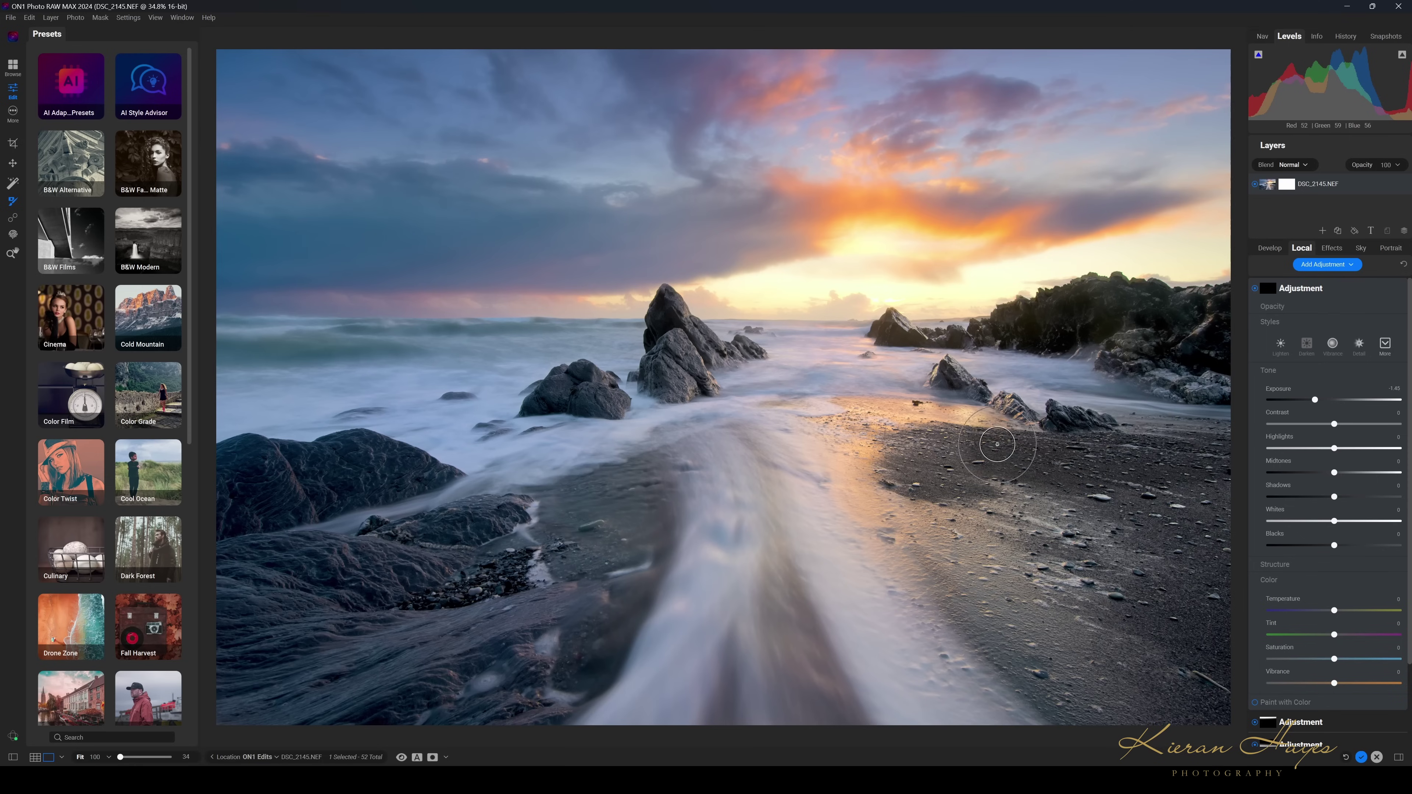
mouse_move(921, 469)
left_mouse_down()
mouse_move(975, 462)
mouse_move(1013, 480)
mouse_move(1037, 529)
mouse_move(1181, 659)
mouse_move(1249, 746)
mouse_move(1227, 605)
mouse_move(1231, 478)
mouse_move(1056, 505)
mouse_move(1189, 585)
mouse_move(1172, 521)
mouse_move(925, 507)
mouse_move(1005, 609)
mouse_move(1117, 707)
mouse_move(997, 618)
mouse_move(1124, 729)
mouse_move(946, 562)
mouse_move(921, 467)
mouse_move(1002, 461)
mouse_move(1170, 526)
mouse_move(954, 495)
mouse_move(1154, 568)
mouse_move(1134, 581)
mouse_move(994, 560)
mouse_move(1072, 616)
mouse_move(1223, 663)
mouse_move(765, 590)
left_mouse_up()
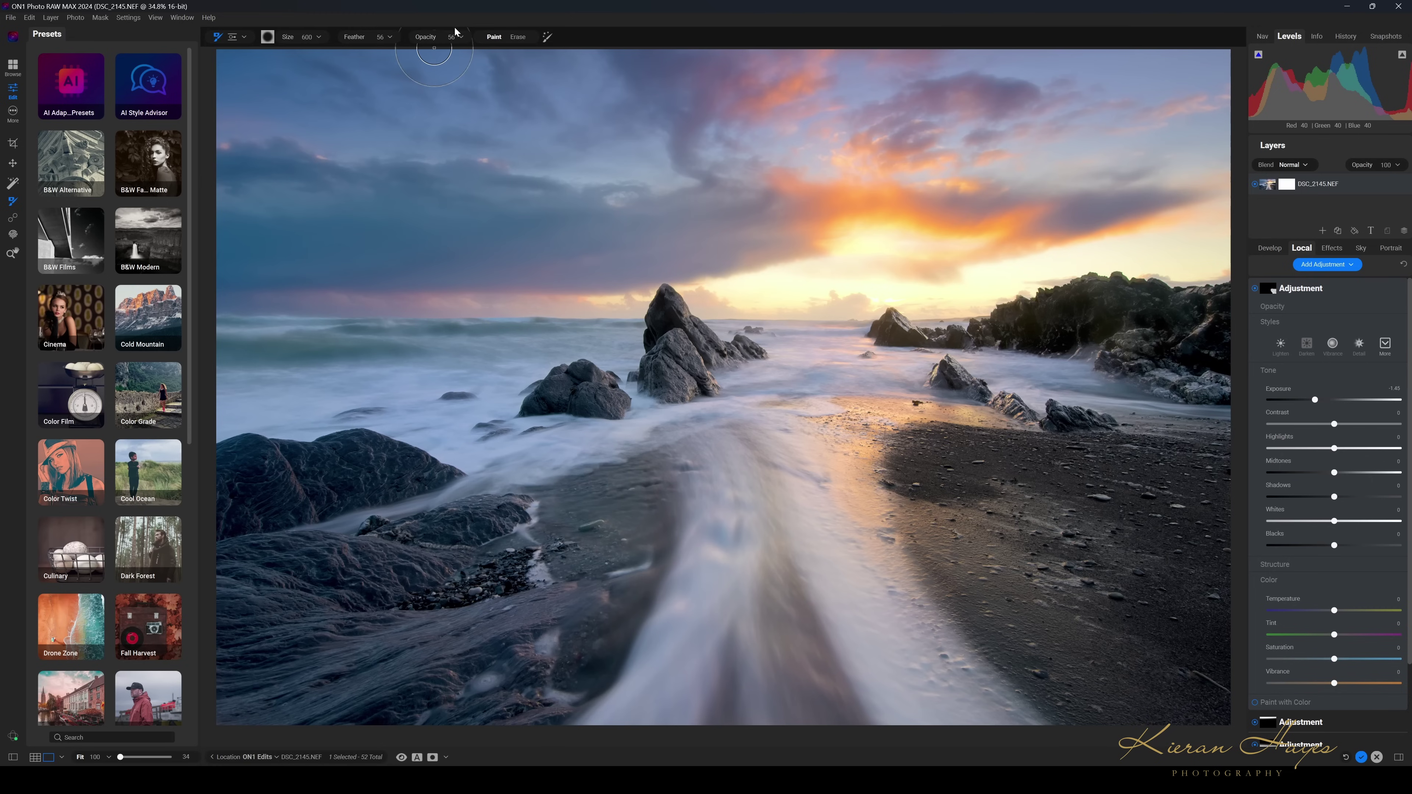
left_click(461, 37)
mouse_move(640, 489)
left_mouse_down()
mouse_move(554, 544)
mouse_move(622, 542)
mouse_move(609, 539)
mouse_move(598, 627)
mouse_move(577, 561)
mouse_move(608, 561)
mouse_move(534, 609)
mouse_move(542, 553)
mouse_move(486, 576)
mouse_move(621, 533)
mouse_move(628, 548)
mouse_move(746, 562)
mouse_move(773, 529)
mouse_move(779, 589)
left_mouse_up()
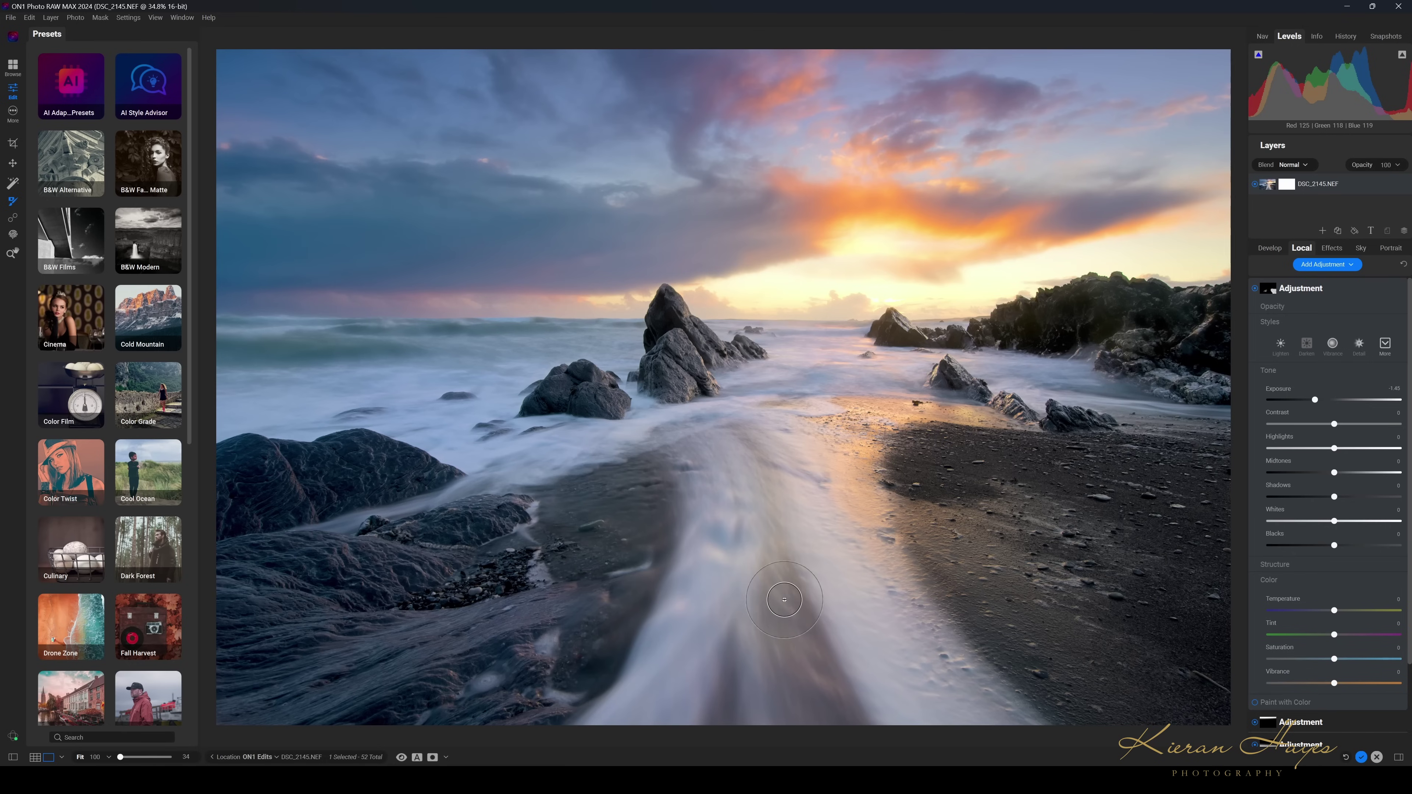
mouse_move(309, 30)
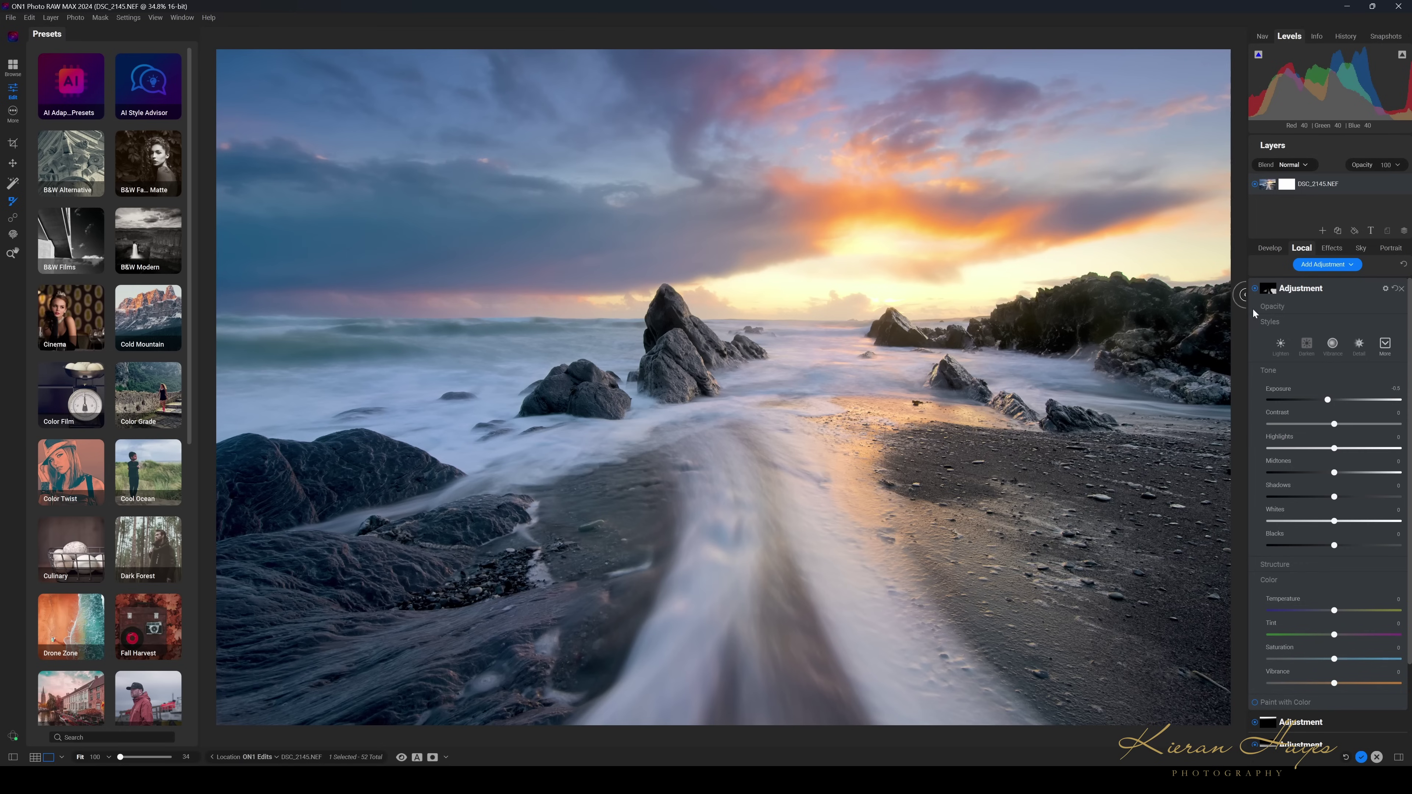
Switch the brushed darkening adjustment off and on to compare its effect on the foreground
left_click(1255, 288)
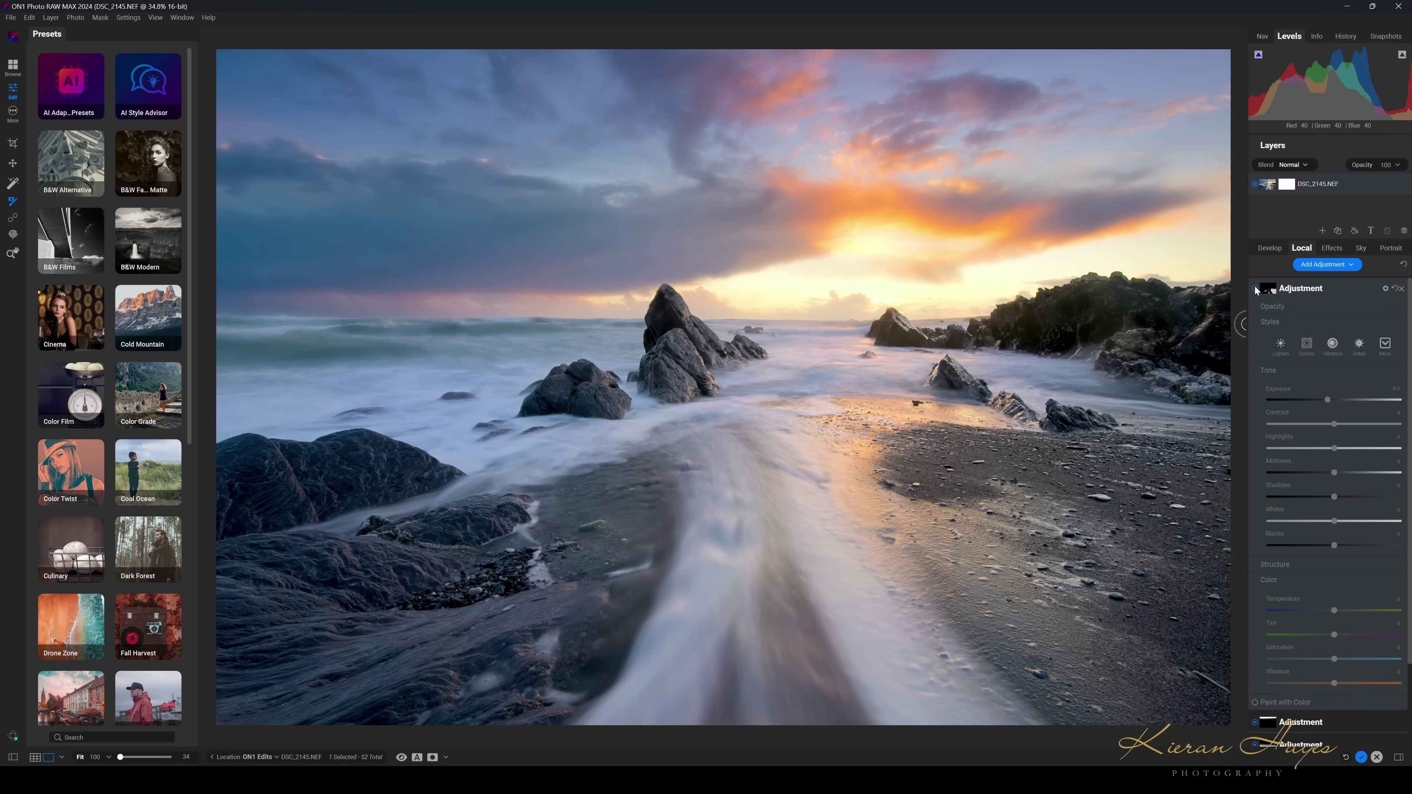
left_click(1254, 288)
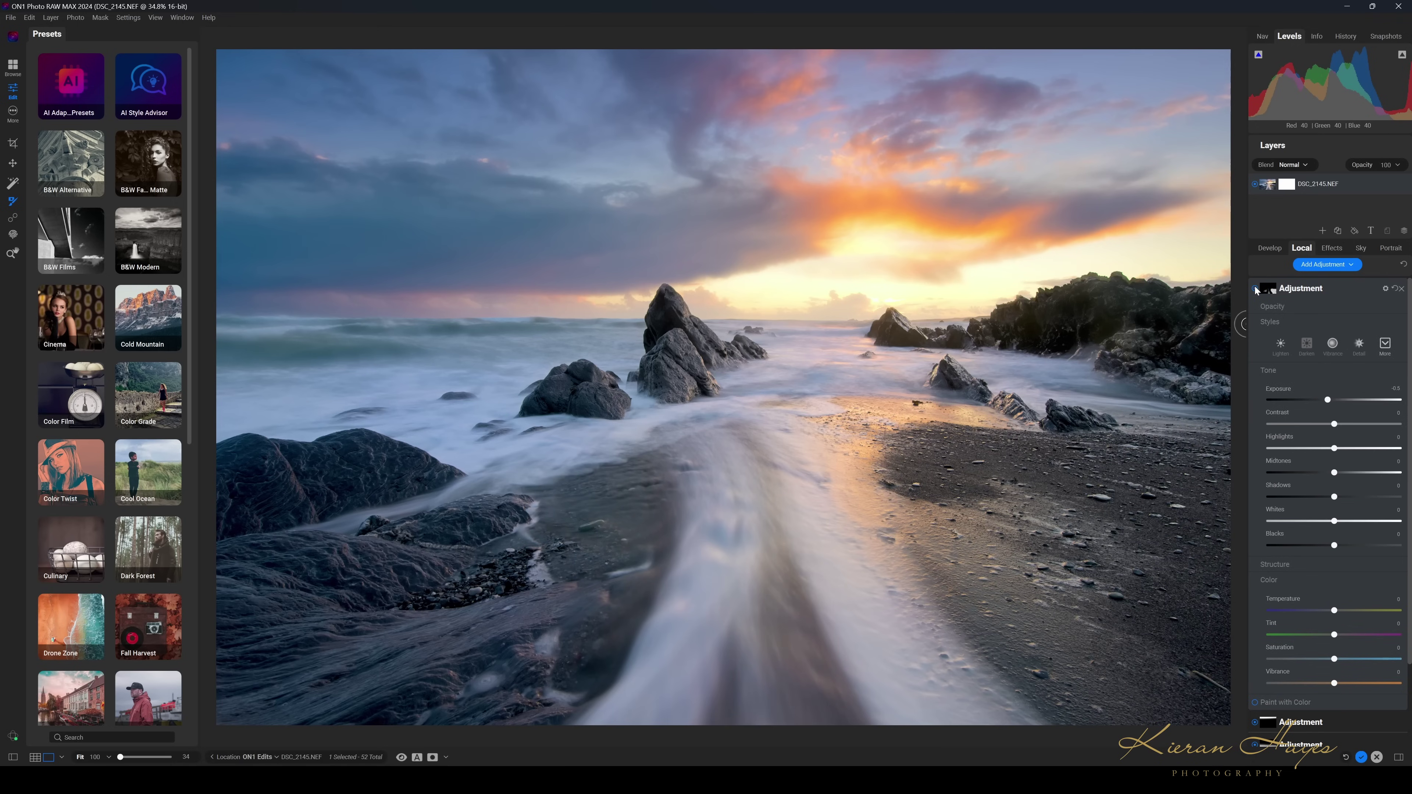
left_click(1255, 287)
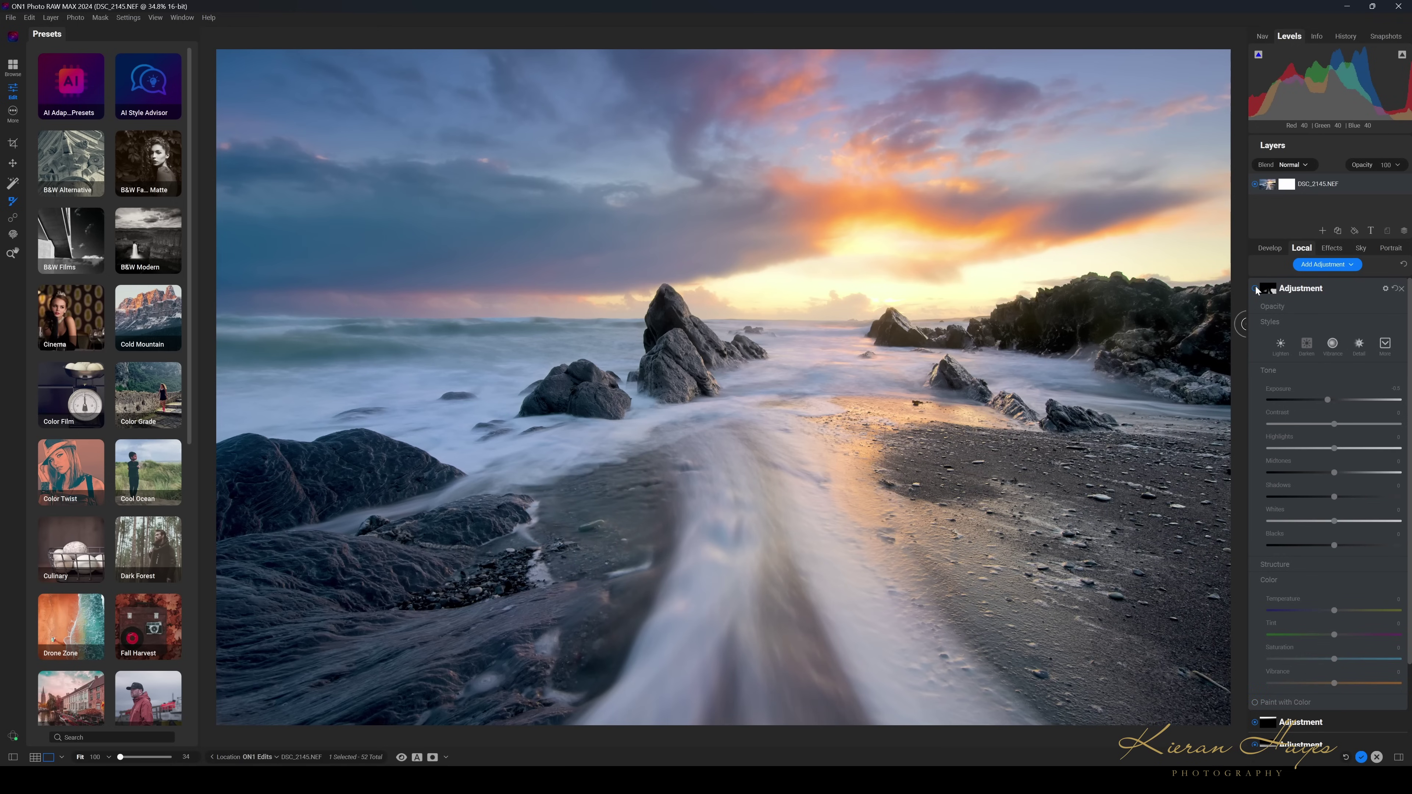
left_click(1254, 288)
scroll(1313, 304, "down", 3)
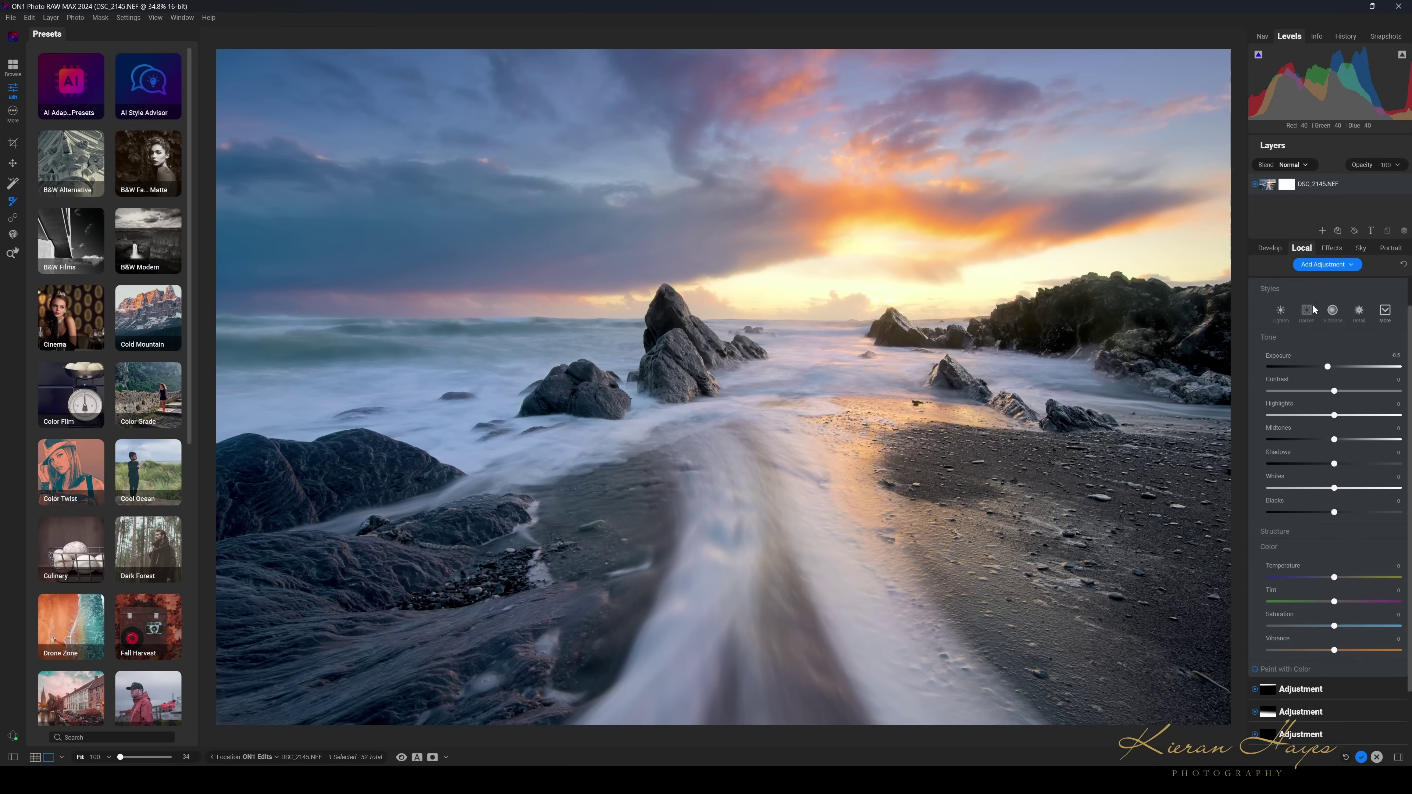
scroll(1313, 306, "up", 3)
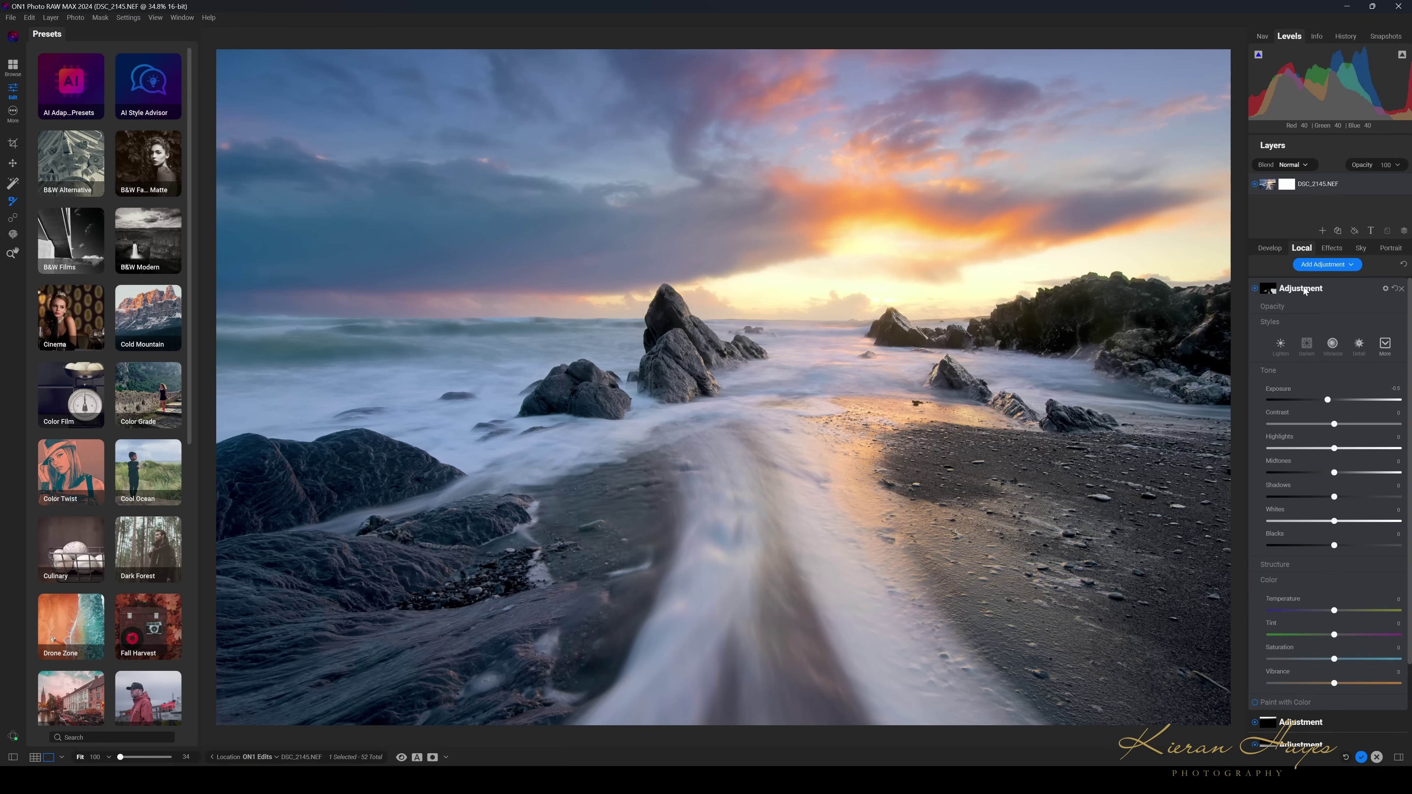
Collapse the brushed adjustment, open the sky gradient adjustment, and compare the photo with it switched off and on
left_click(1304, 290)
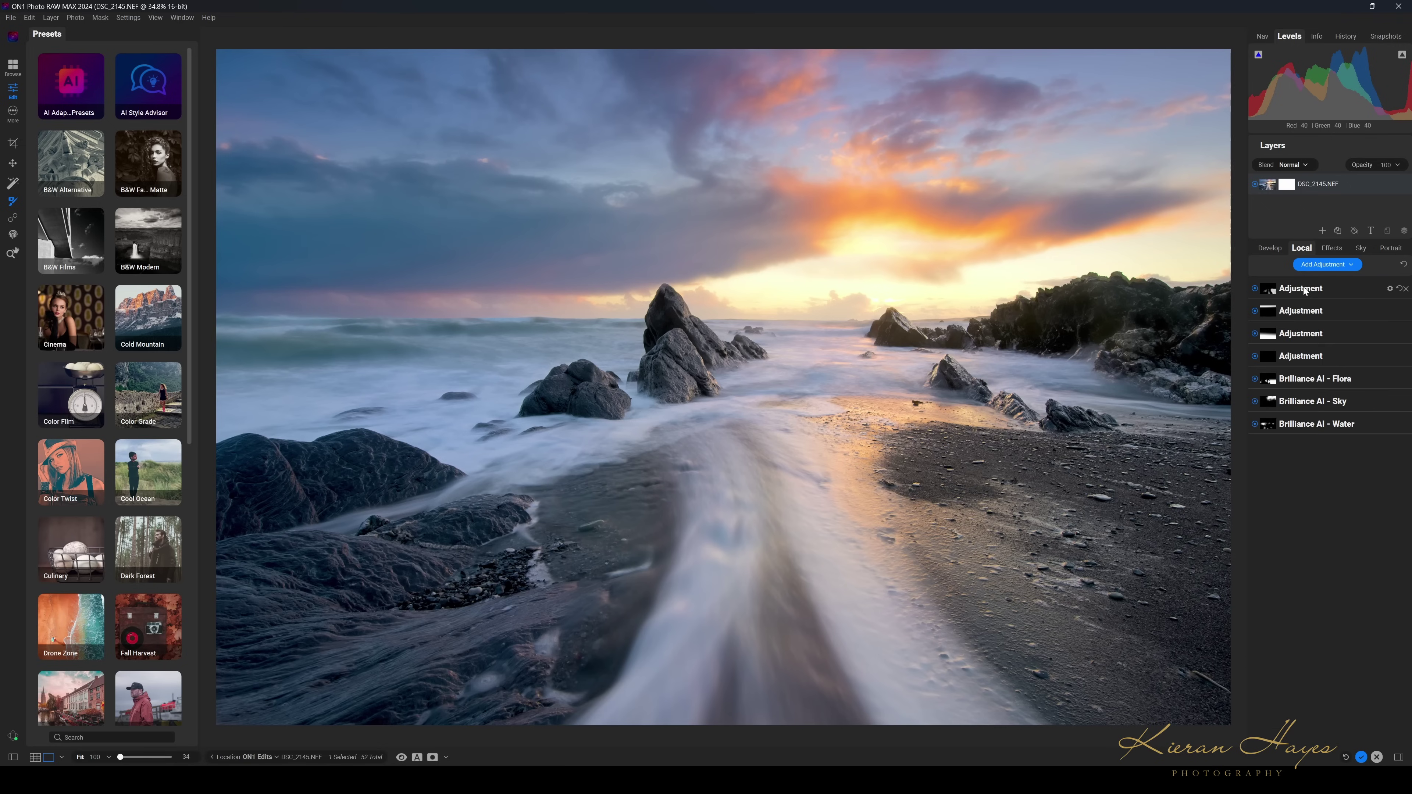
left_click(1255, 312)
left_click(1255, 311)
left_click(1255, 311)
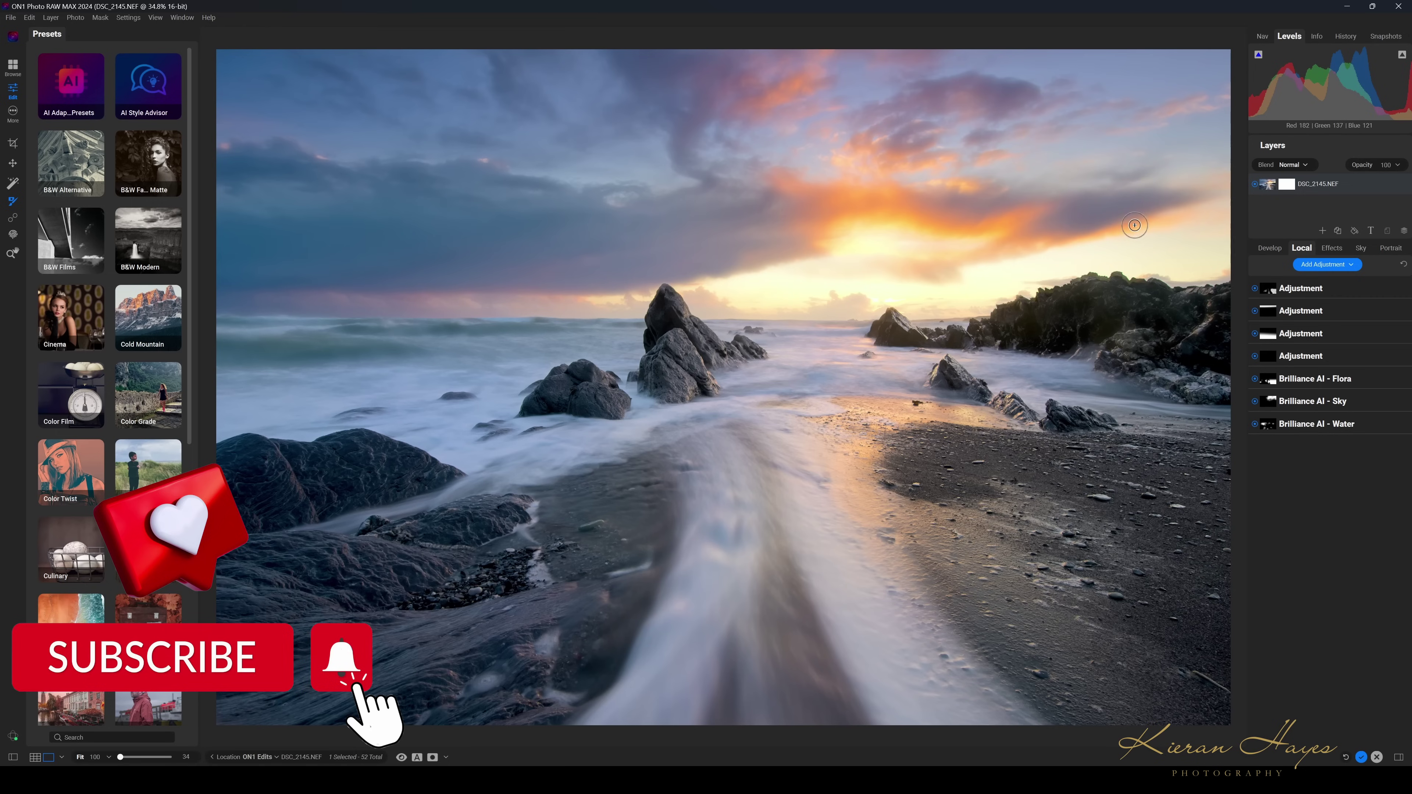
left_click(1312, 310)
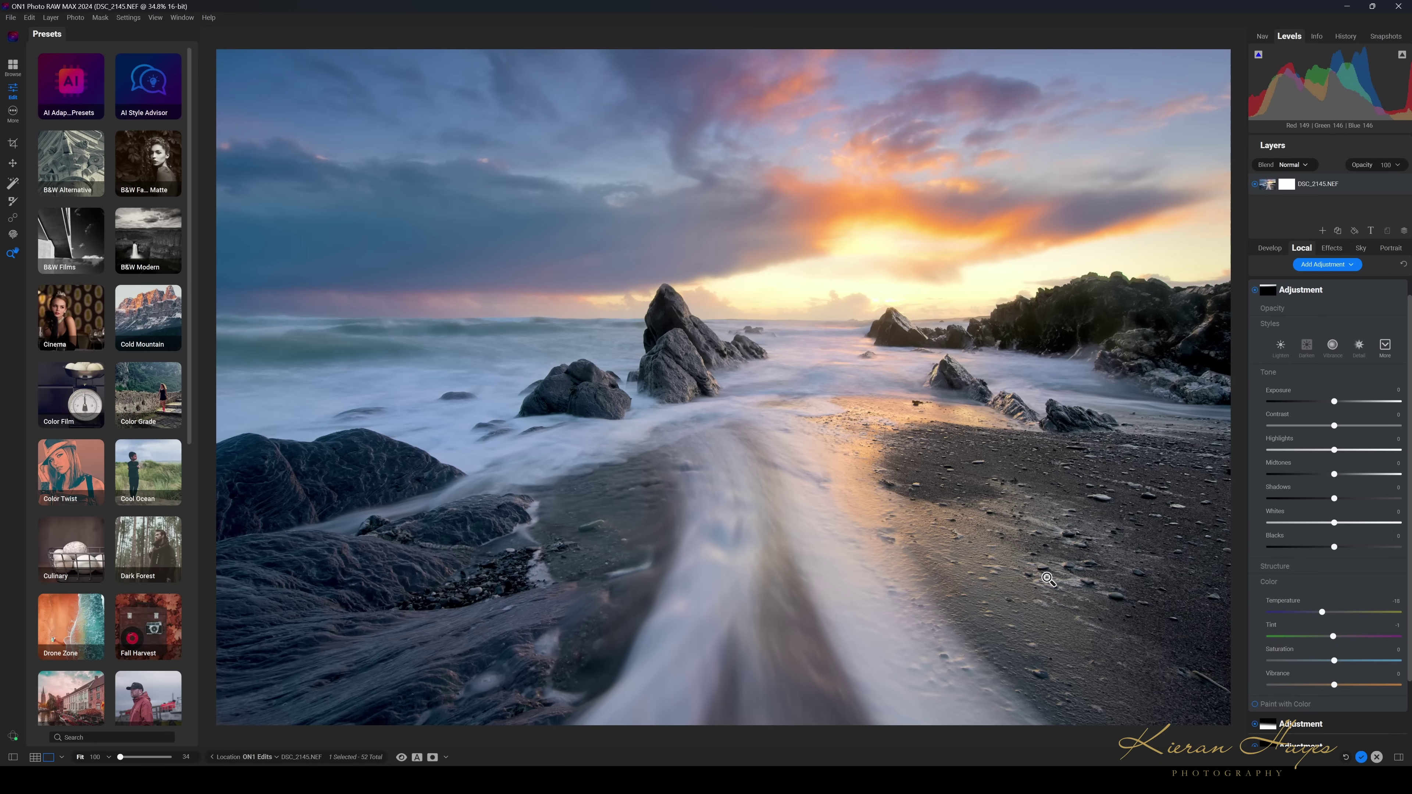
left_click(1255, 290)
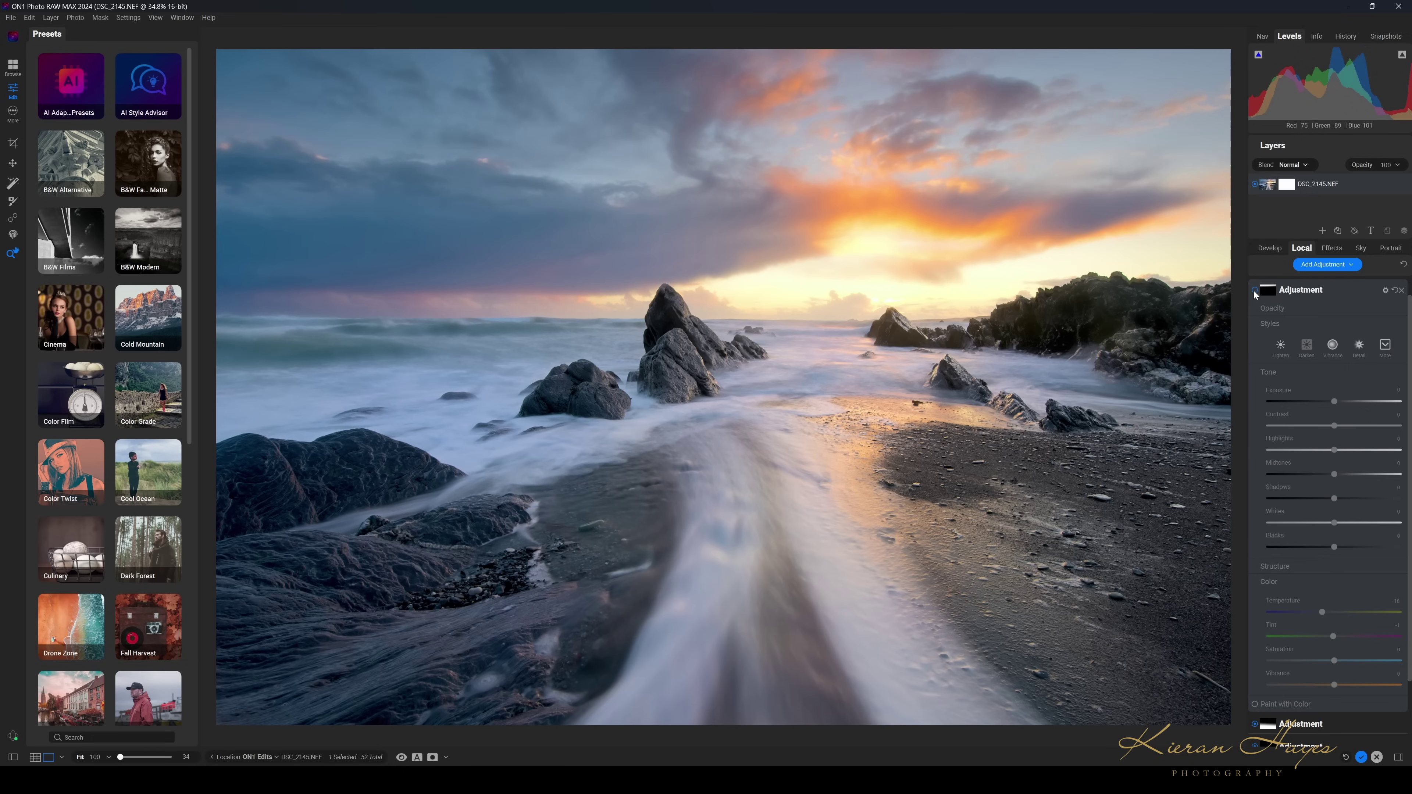
left_click(1255, 290)
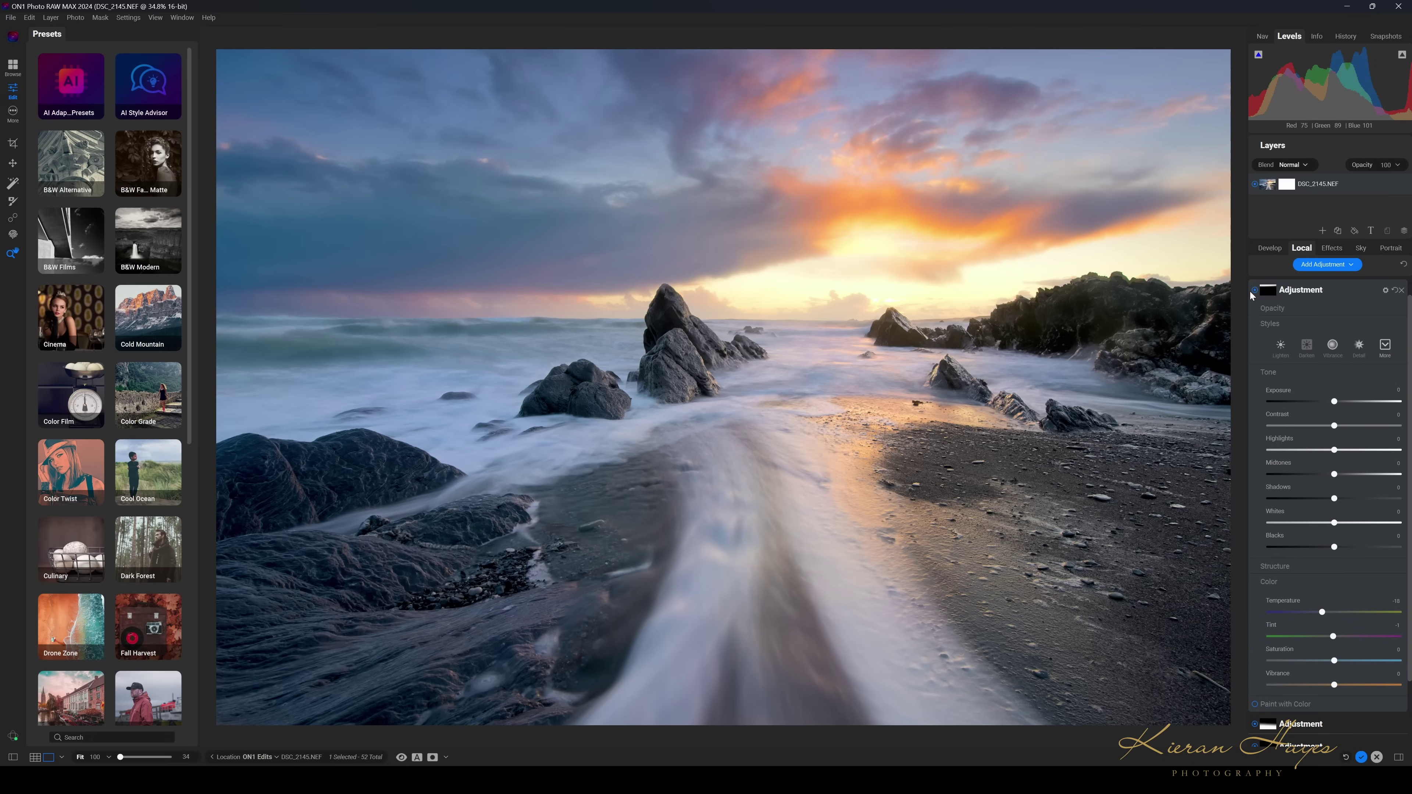
left_click(1251, 290)
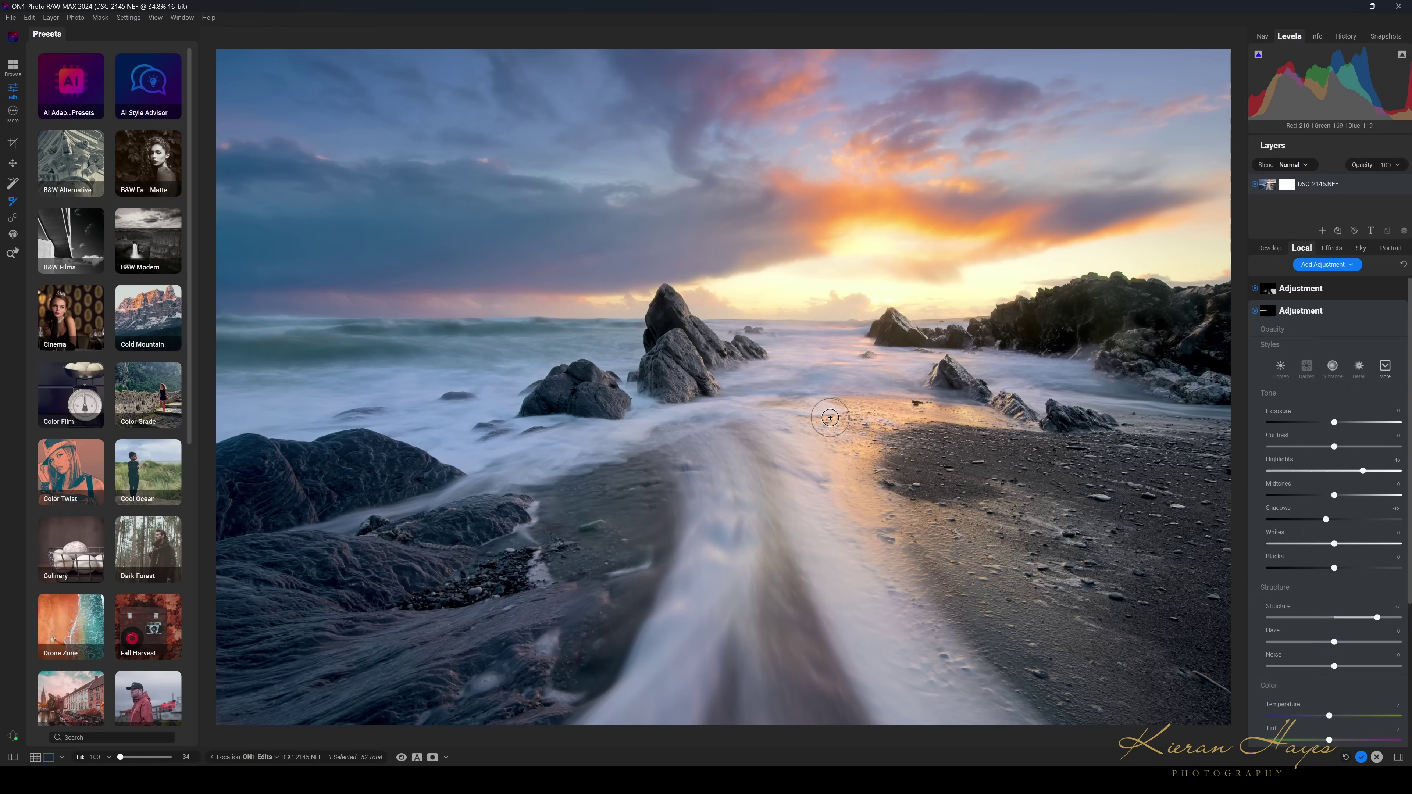